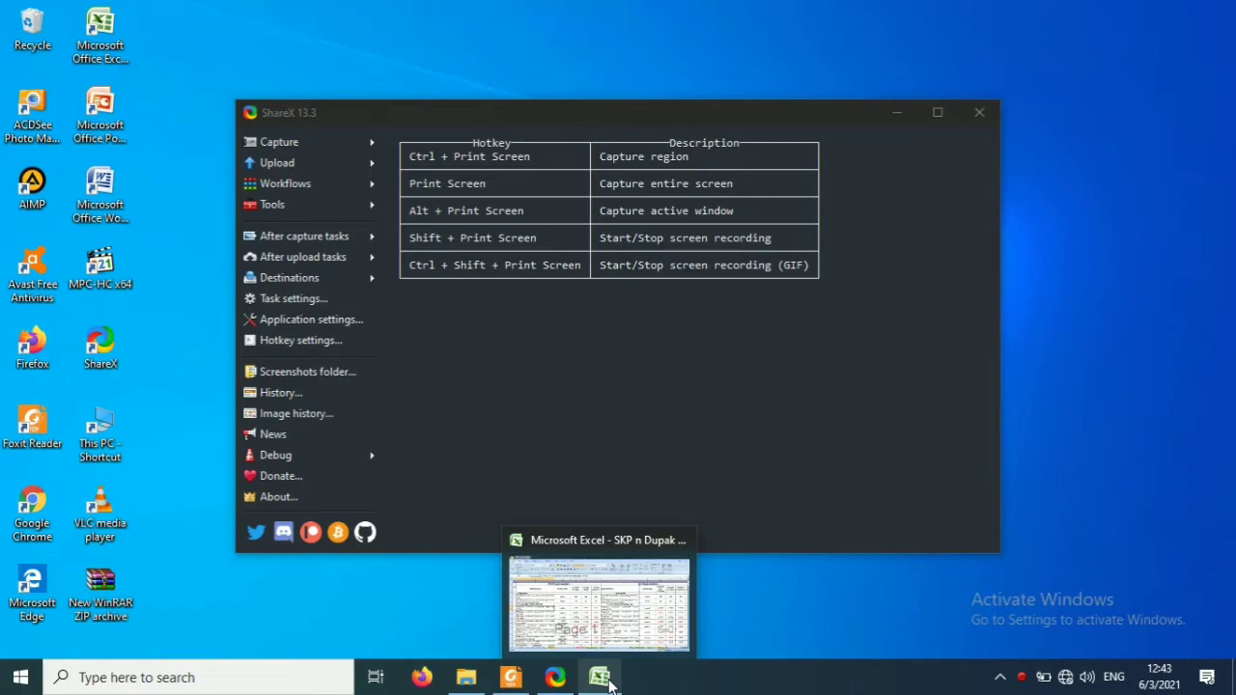
# - Switch to the SKP n Dupak workbook in Excel and compare the D III Keperawatan and S1 Keperawatan sections of the Master sheet
pyautogui.click(600, 677)
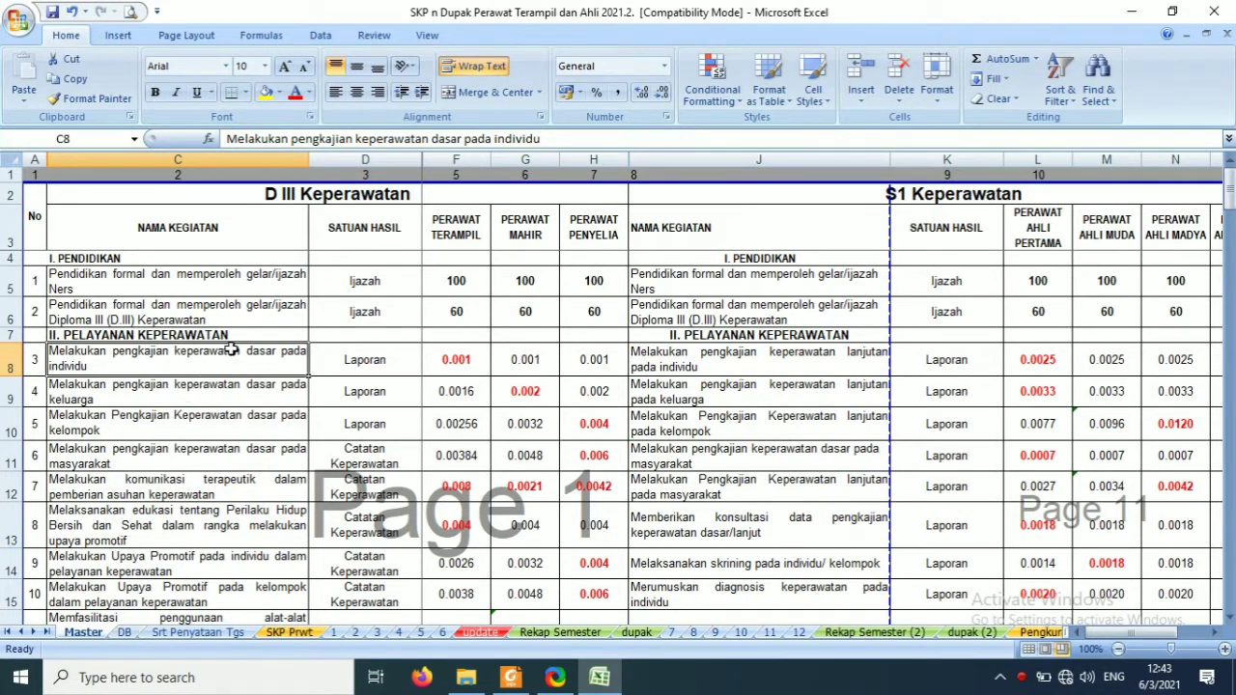
pyautogui.scroll(-1, 234, 346)
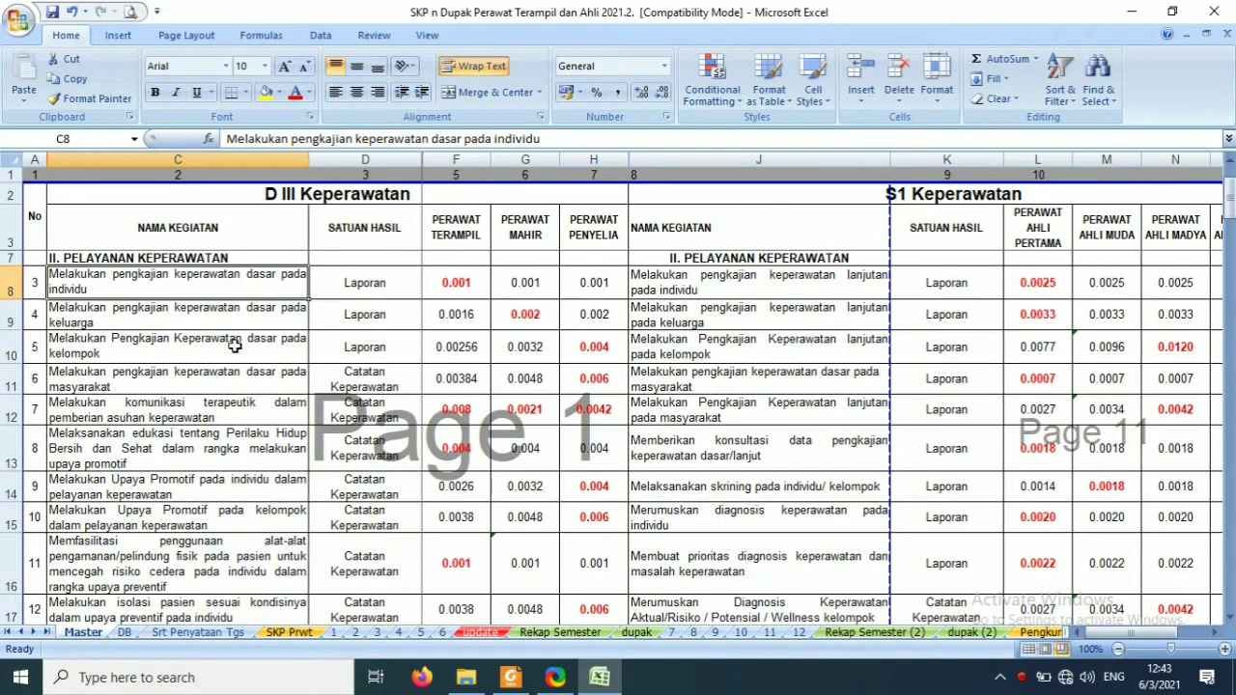
pyautogui.click(322, 196)
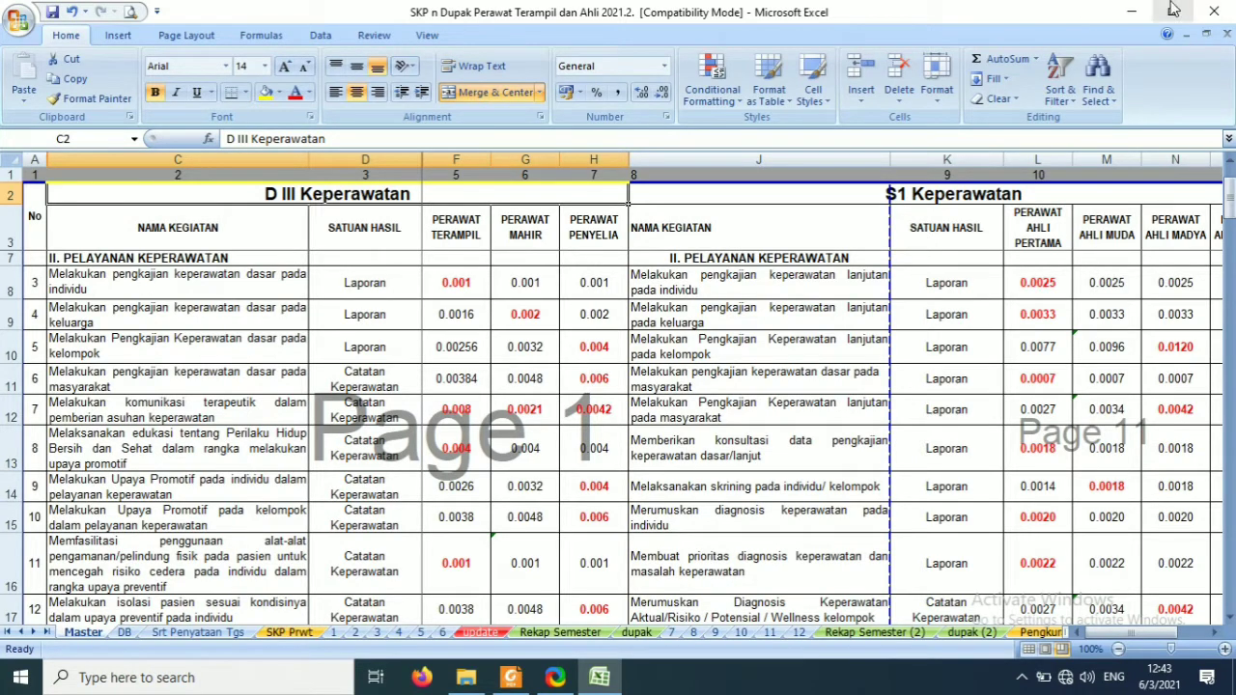
pyautogui.click(921, 196)
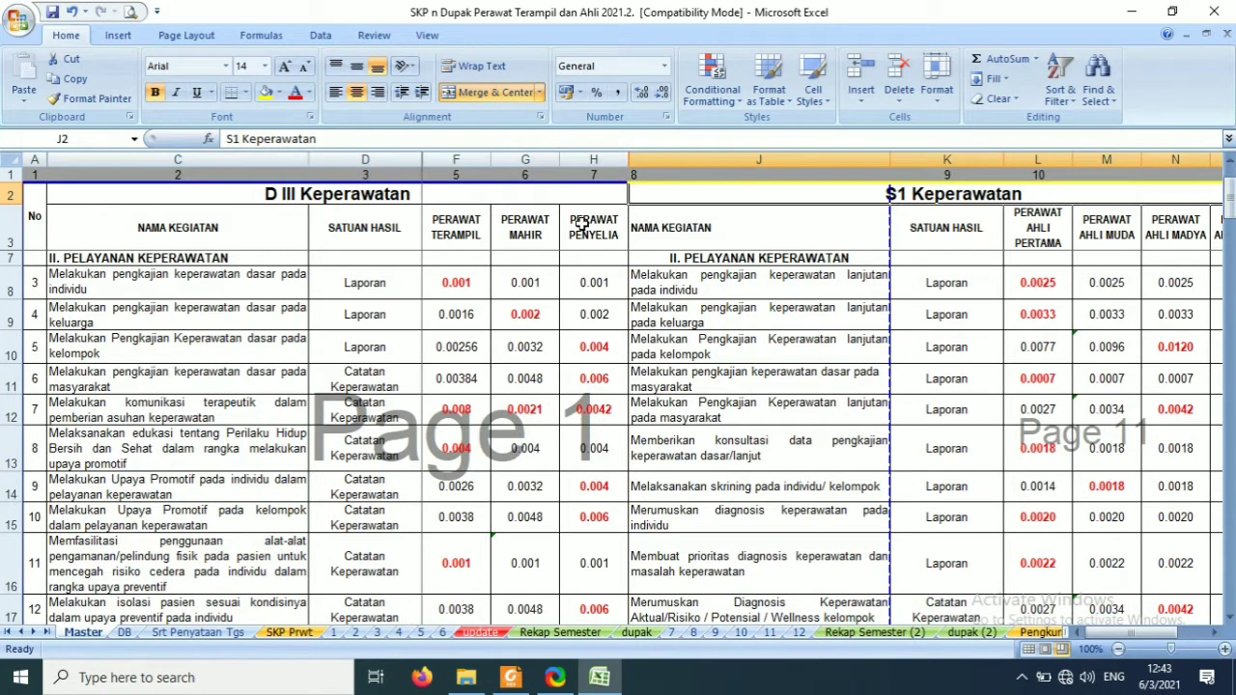
pyautogui.click(391, 196)
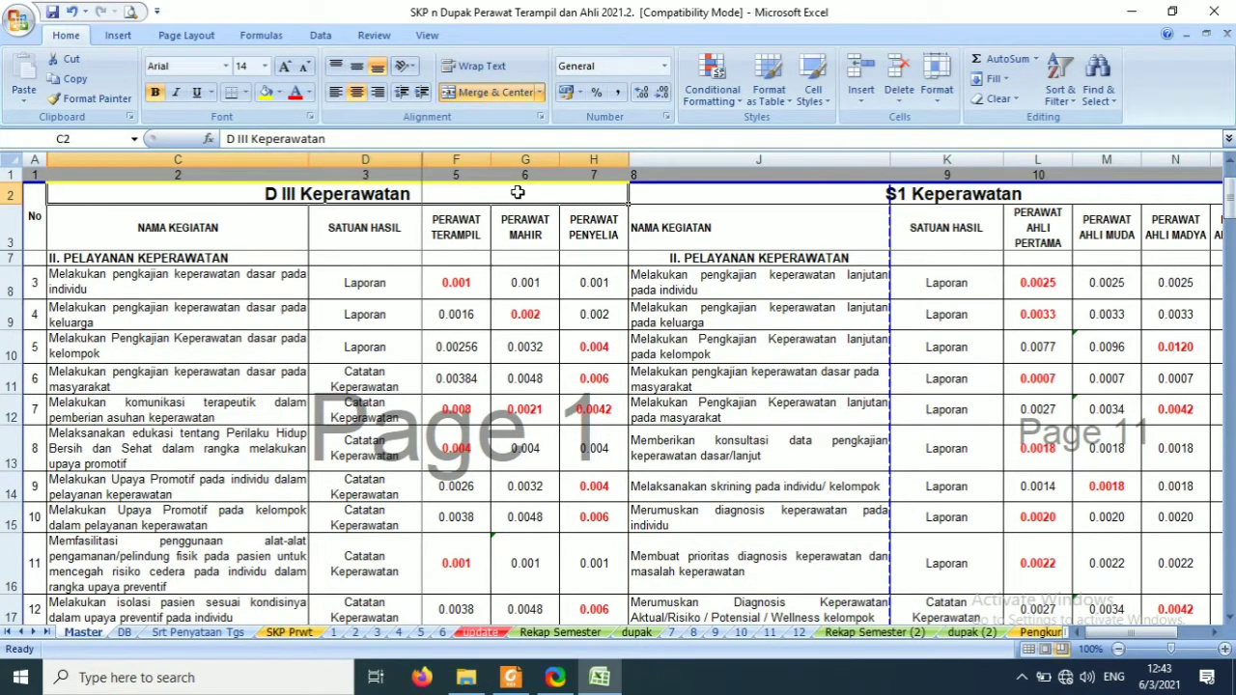
pyautogui.click(965, 194)
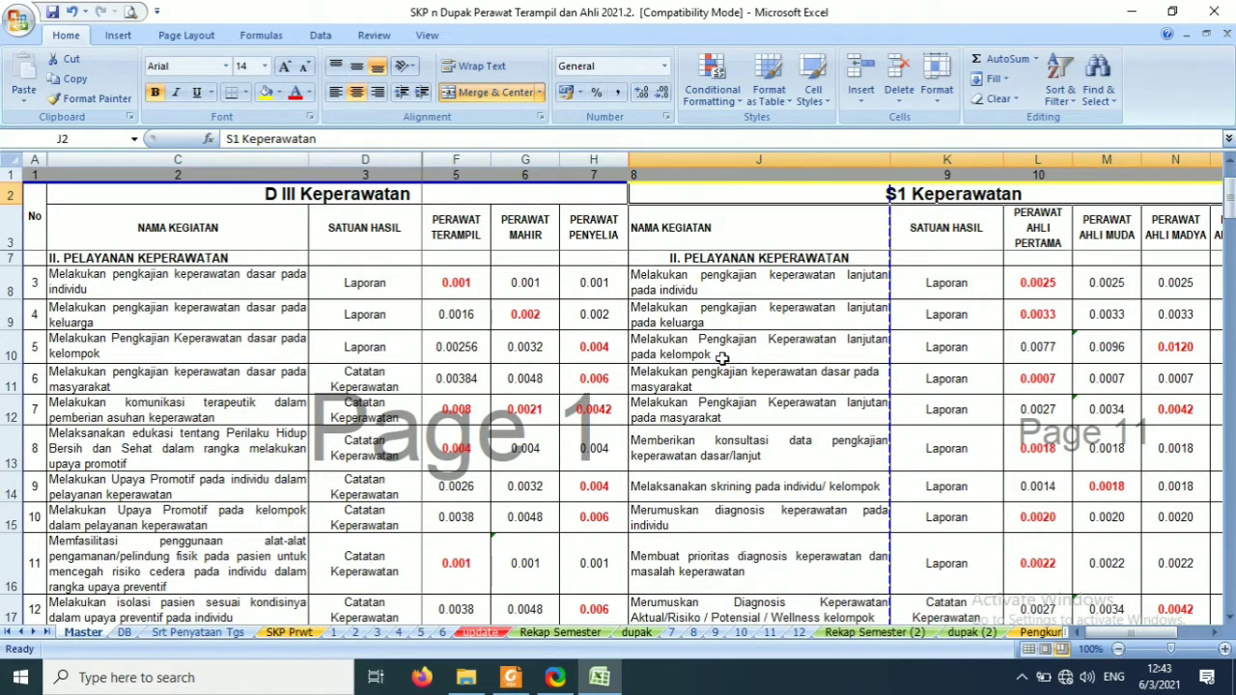
# - Review the nurse level columns from Perawat Terampil to Perawat Penyelia and from Perawat Ahli Pertama to Perawat Ahli Utama
pyautogui.click(462, 239)
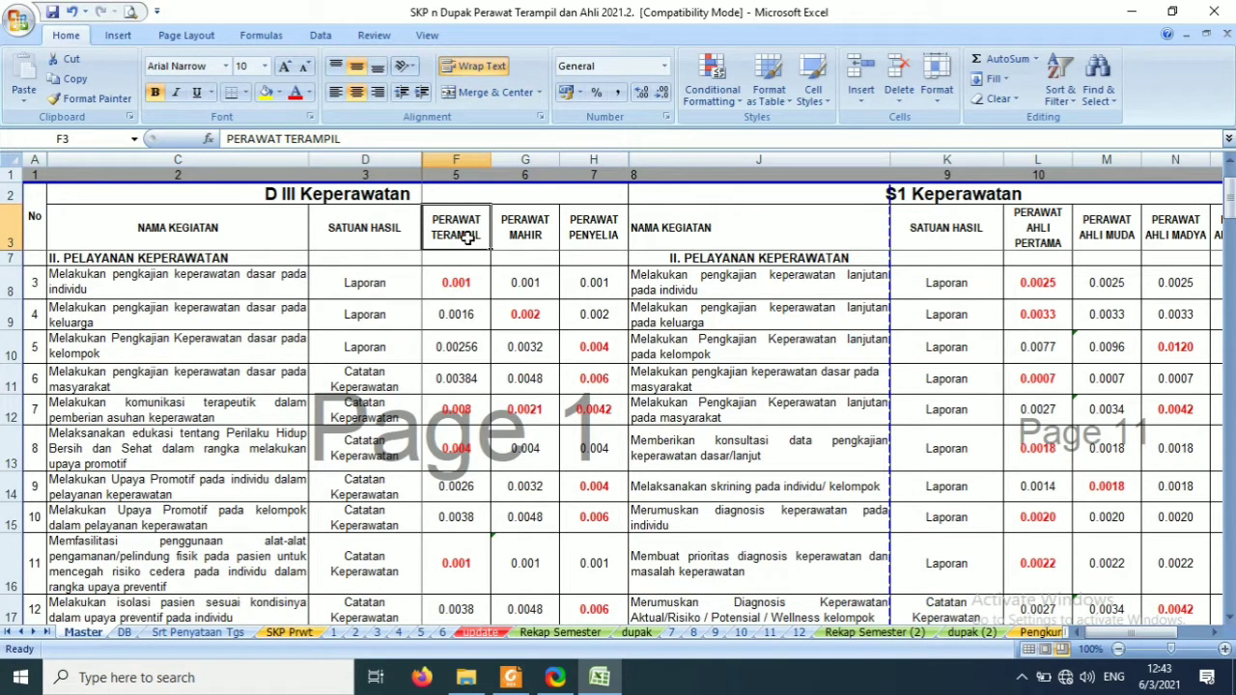
pyautogui.click(515, 239)
pyautogui.click(594, 240)
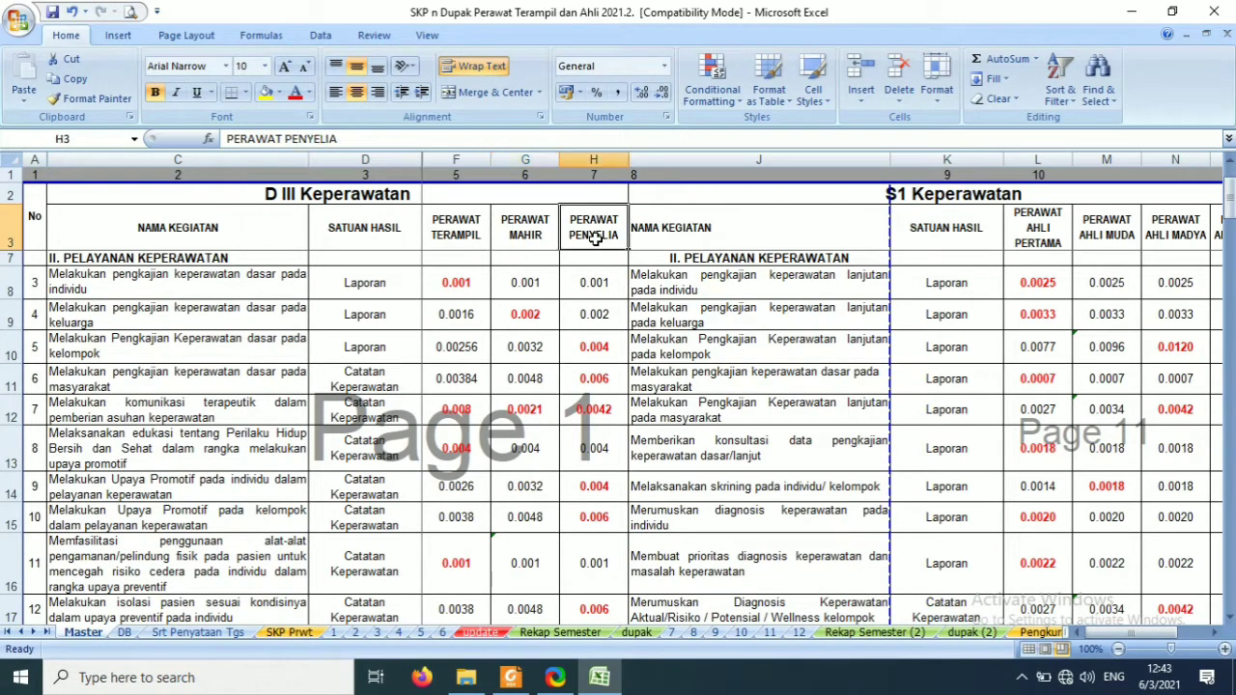
pyautogui.click(1032, 240)
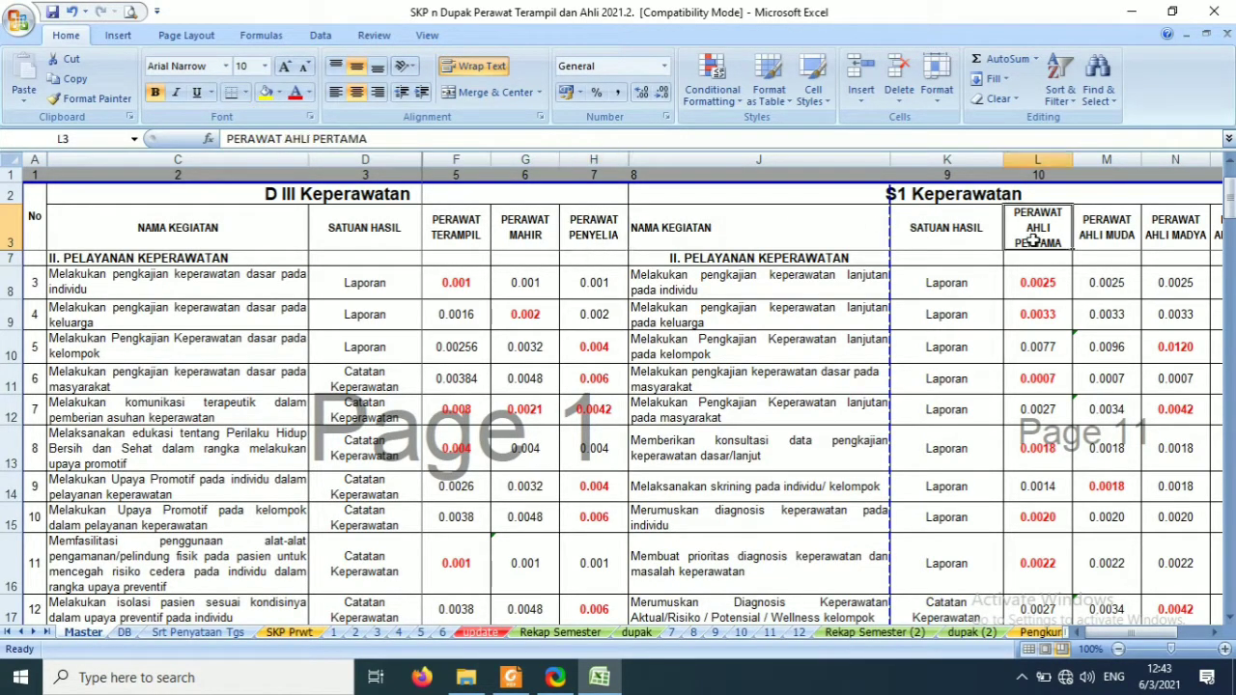
pyautogui.click(1117, 238)
pyautogui.click(1173, 243)
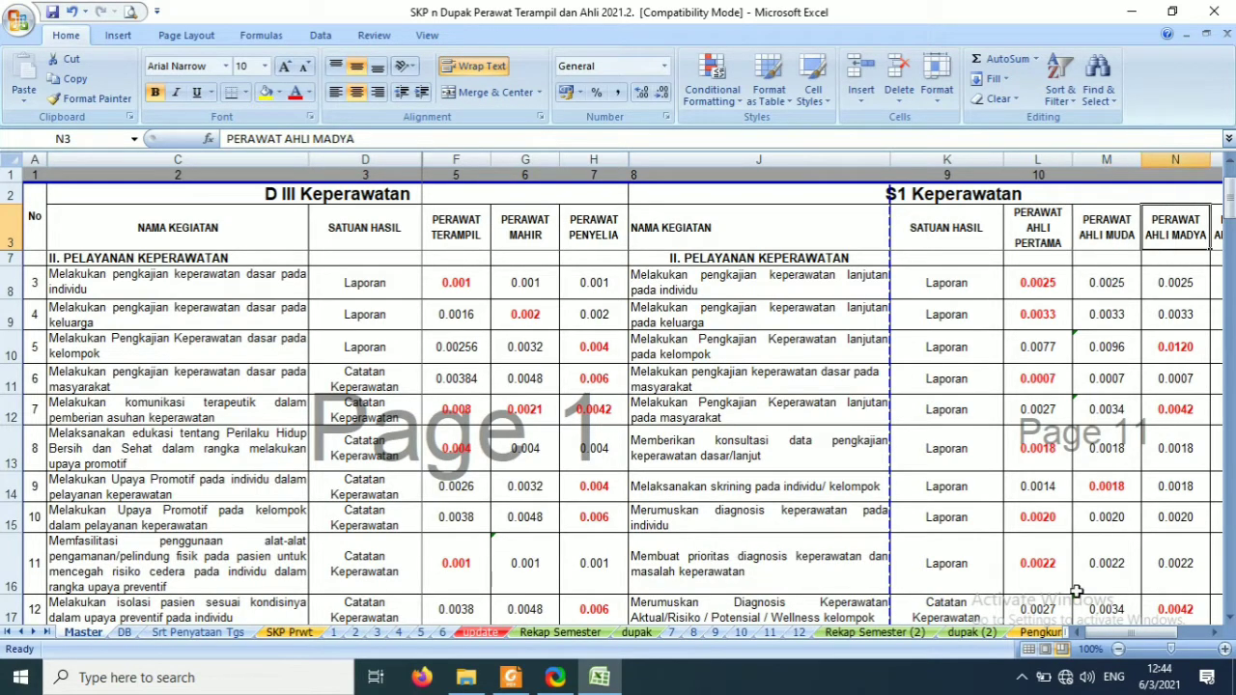
pyautogui.moveTo(1132, 642); pyautogui.dragTo(1144, 641)
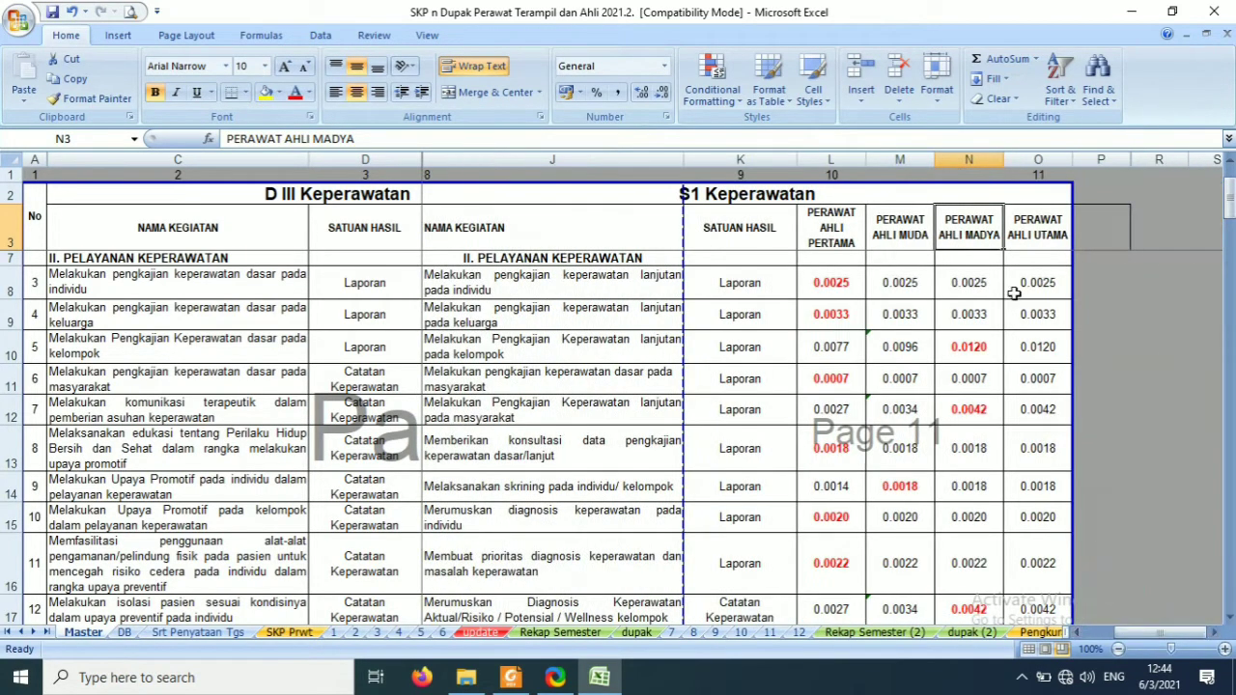
pyautogui.click(1056, 241)
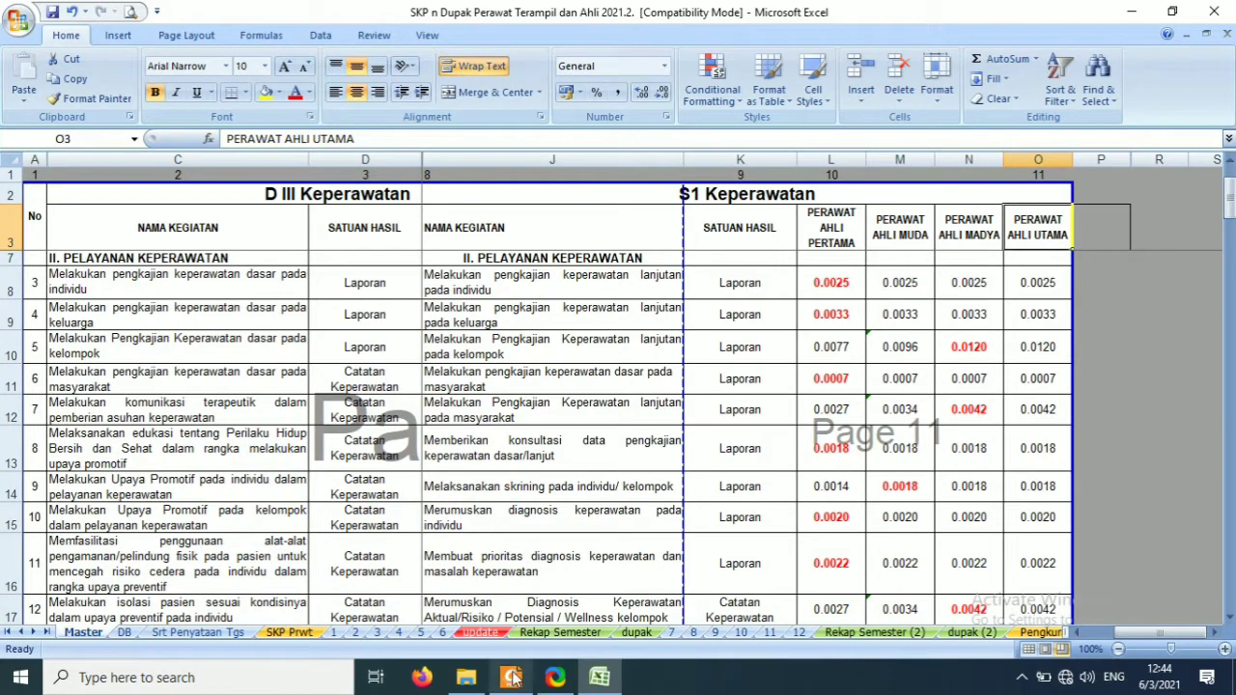
# - Check the Perawat Terampil credit value for the basic individual nursing assessment activity in row 8
pyautogui.click(242, 281)
pyautogui.press('Right')
pyautogui.press('Right')
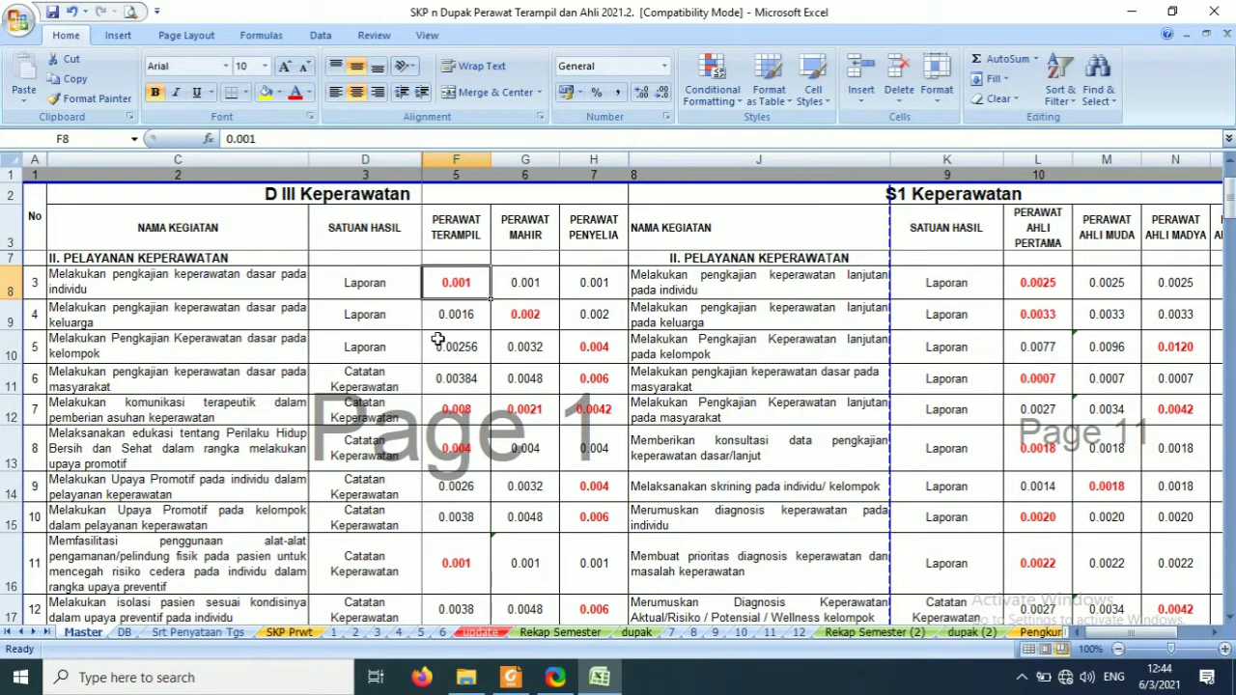
pyautogui.scroll(1, 437, 347)
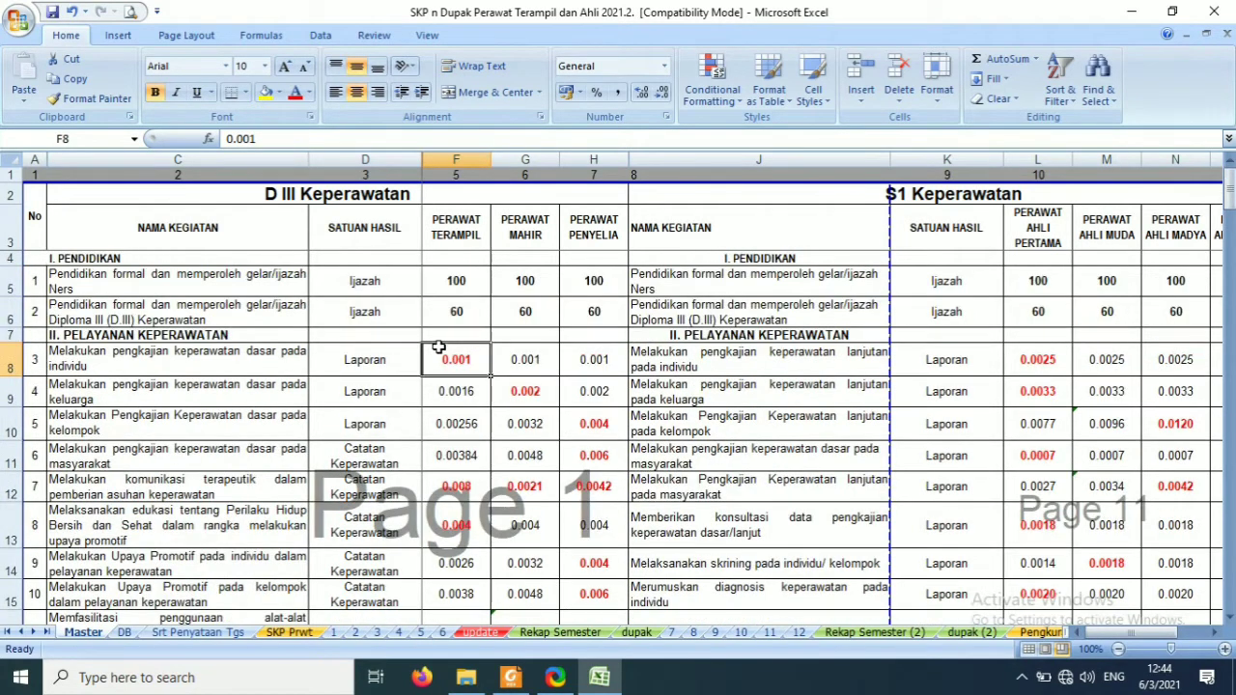
# - Switch to the PANRB No. 35 Tahun 2019 regulation in Foxit Reader and read the Pasal 10 and Pasal 11 credit rules
pyautogui.click(514, 679)
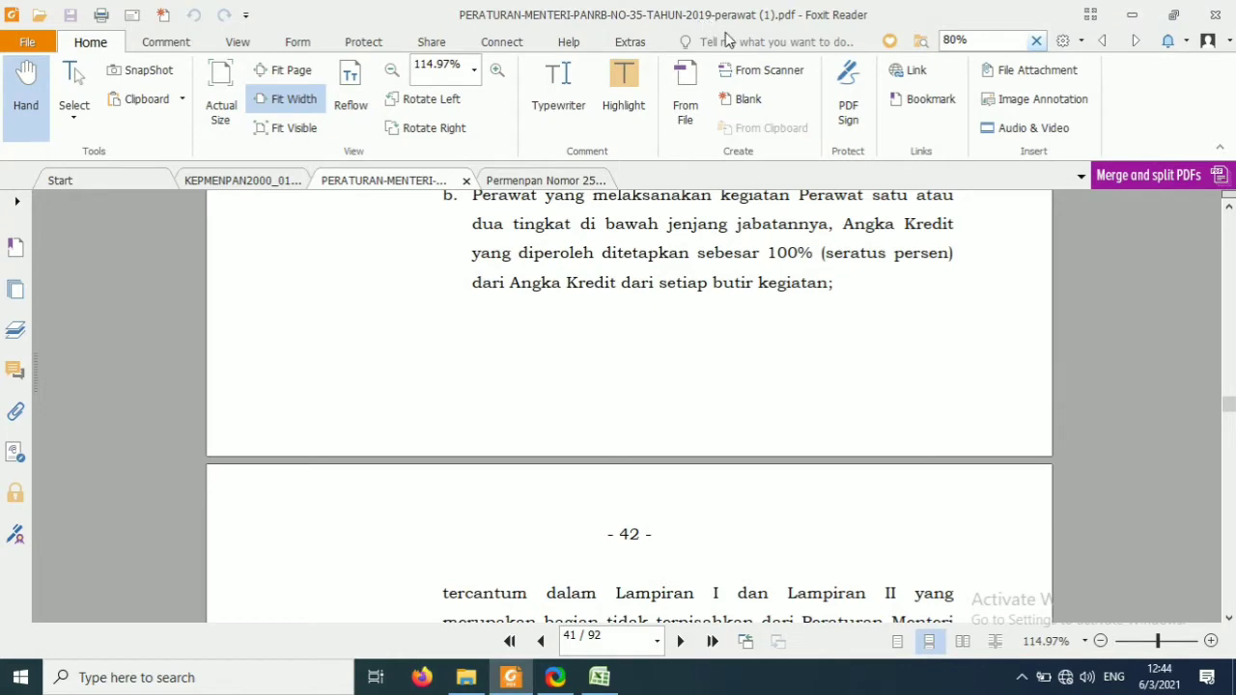
pyautogui.scroll(3, 798, 362)
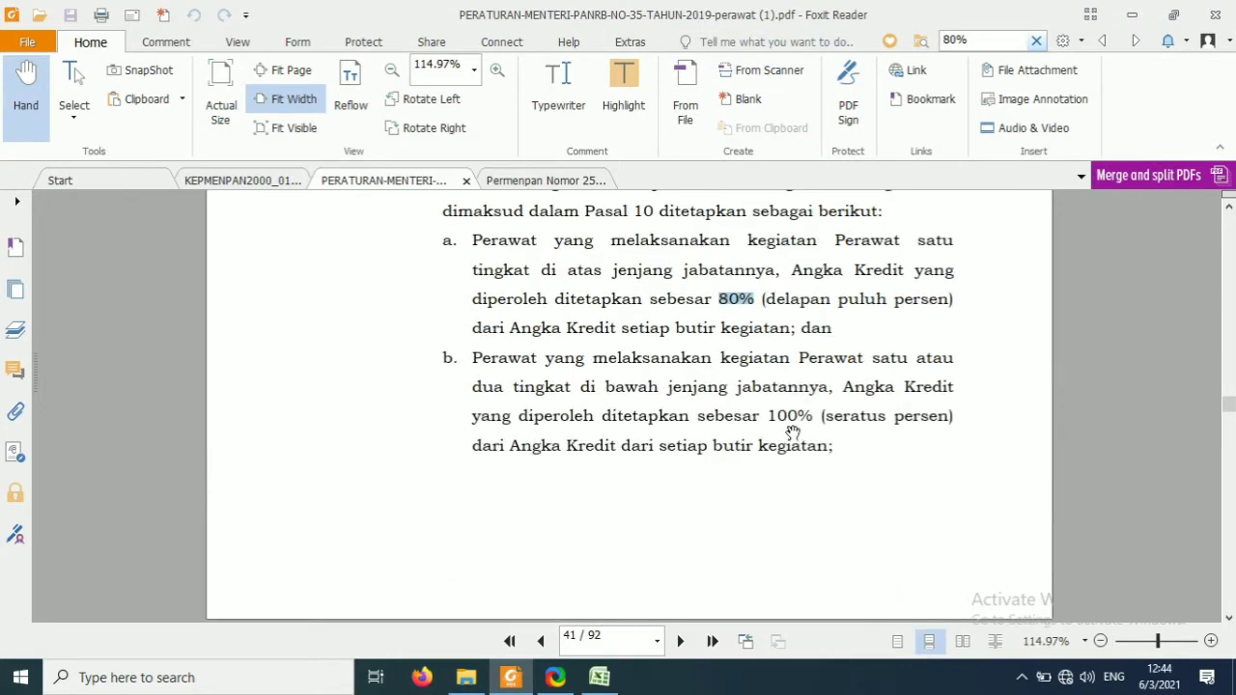
pyautogui.scroll(3, 791, 431)
pyautogui.scroll(2, 808, 392)
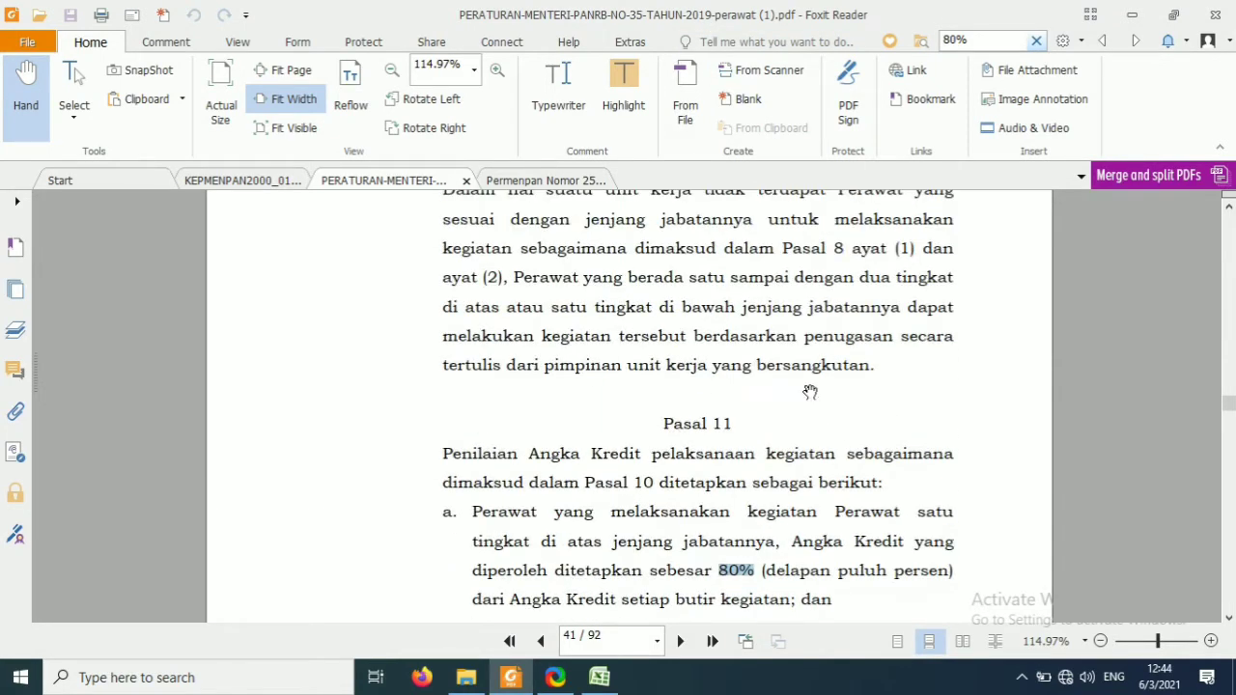
pyautogui.scroll(-3, 816, 386)
pyautogui.scroll(-1, 816, 381)
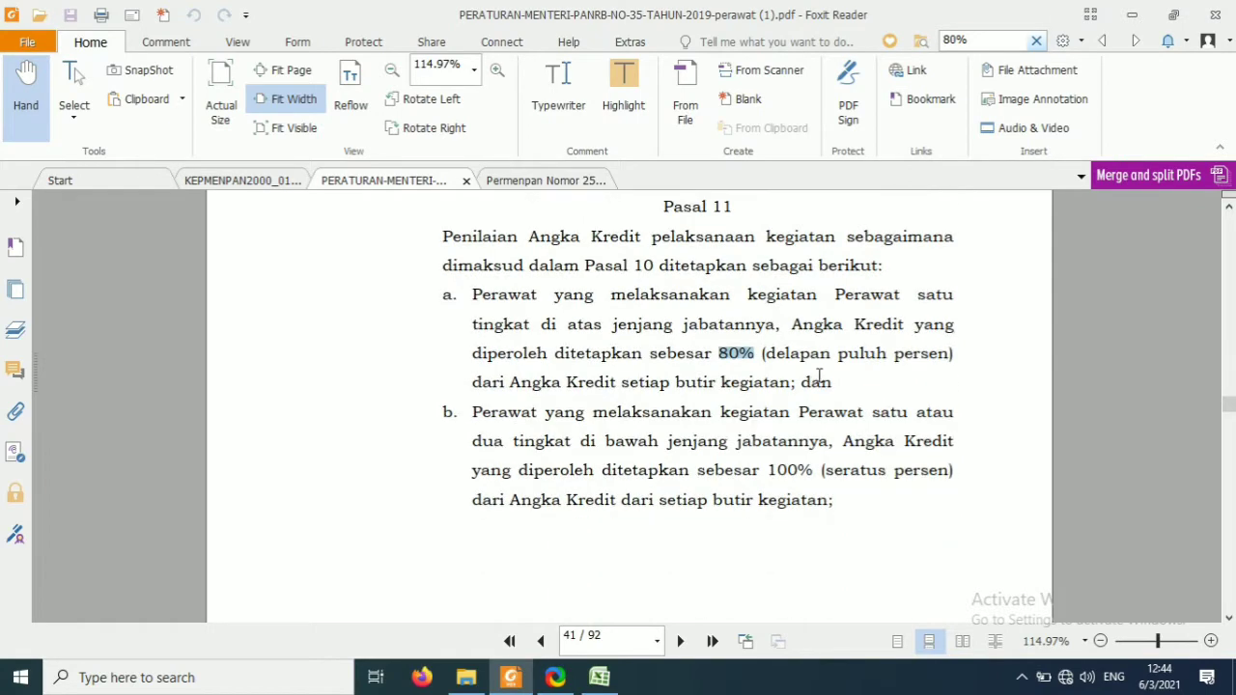
pyautogui.scroll(-2, 734, 258)
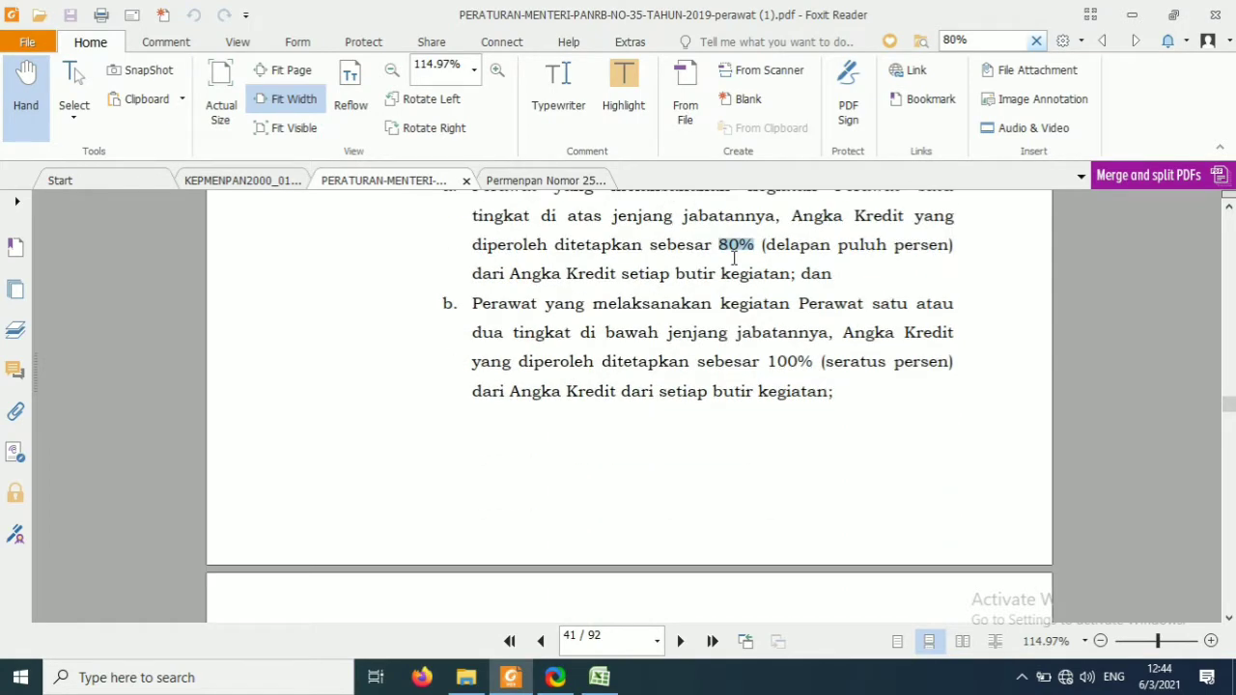
pyautogui.scroll(-3, 734, 258)
pyautogui.scroll(18, 734, 258)
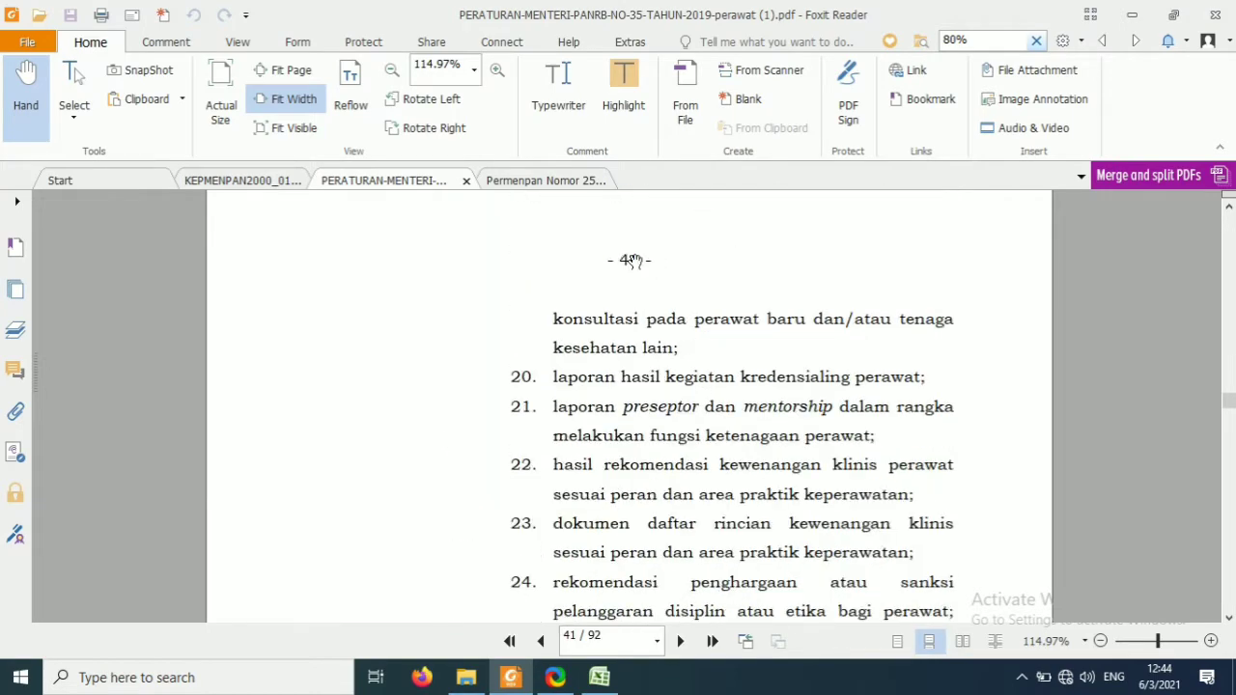
pyautogui.scroll(-10, 657, 269)
pyautogui.scroll(-4, 669, 270)
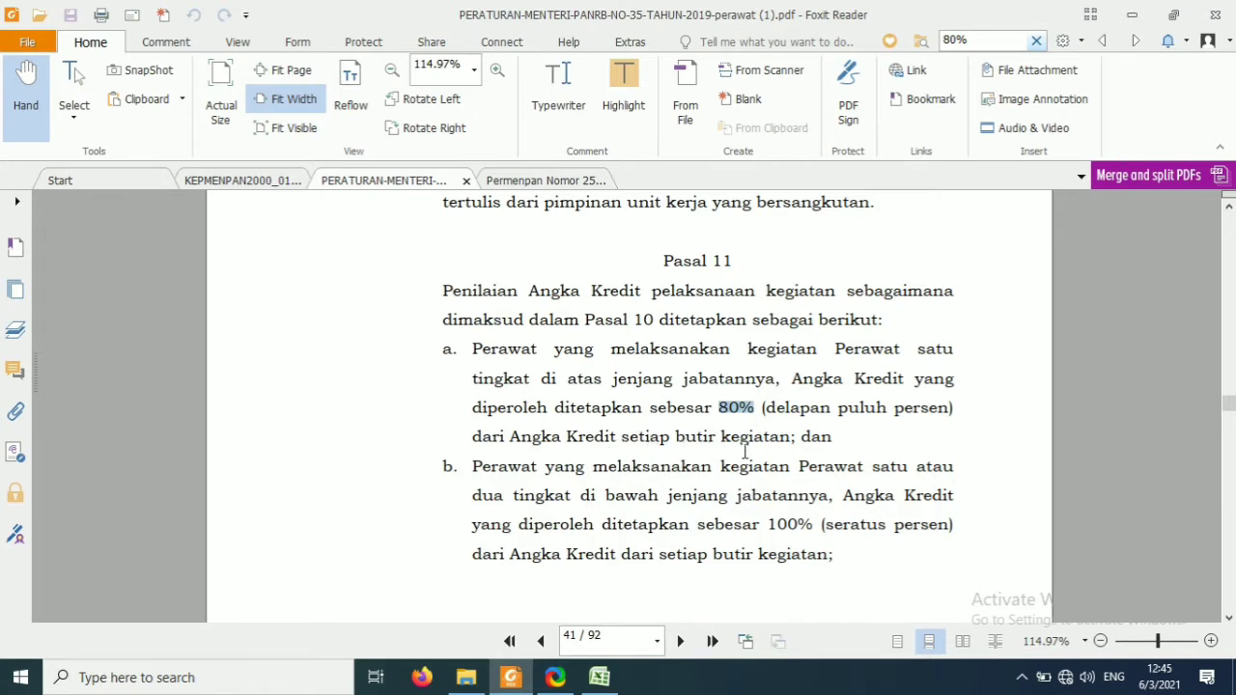
# - Return to the Excel workbook and examine the Perawat Mahir credit for the basic family nursing assessment in row 9
pyautogui.click(599, 677)
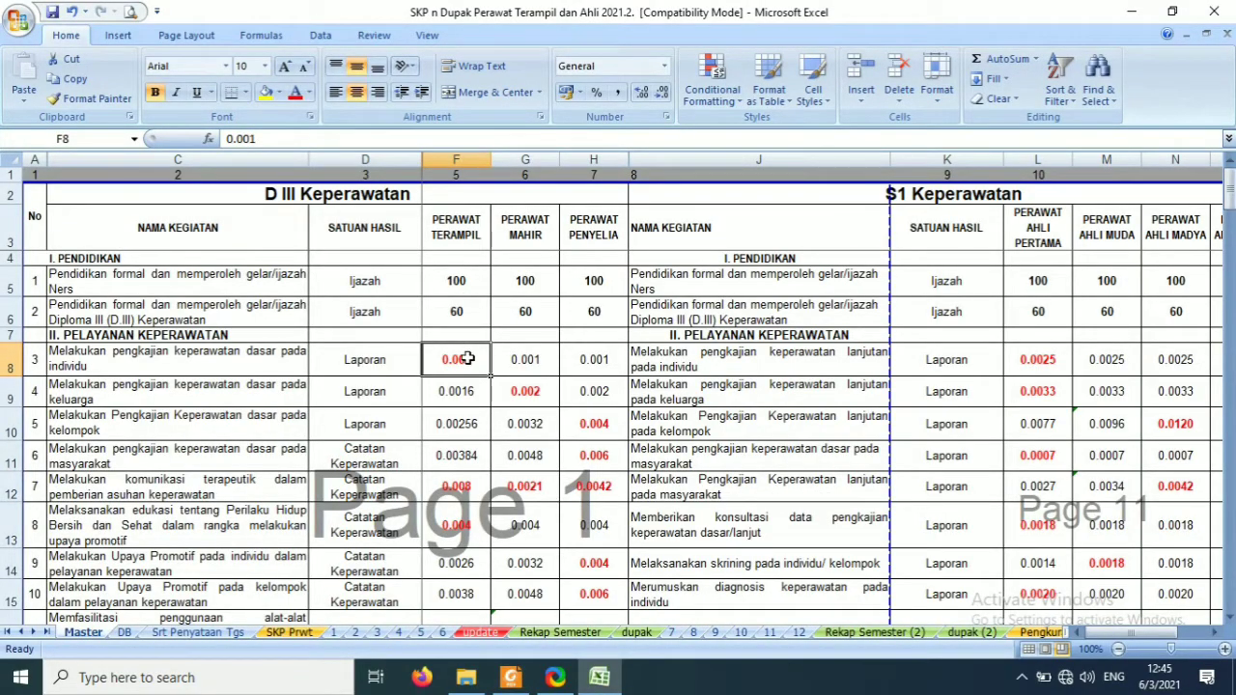
pyautogui.click(250, 405)
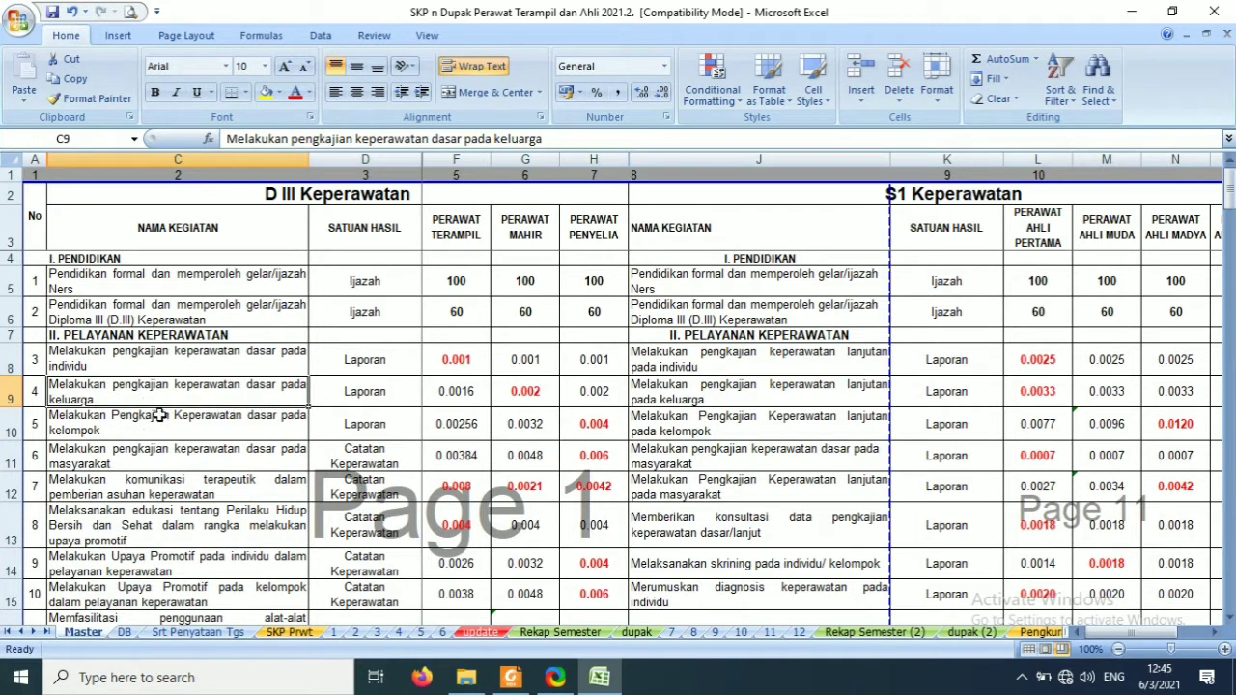
pyautogui.click(533, 232)
pyautogui.click(527, 404)
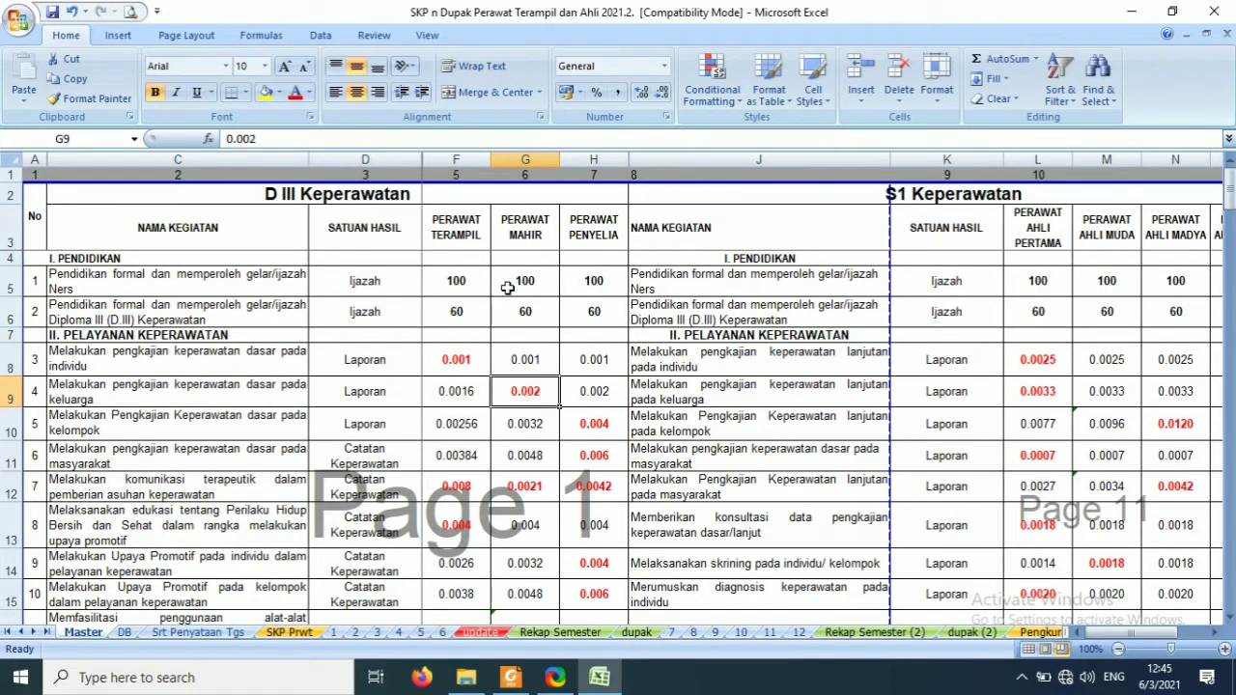
pyautogui.click(522, 220)
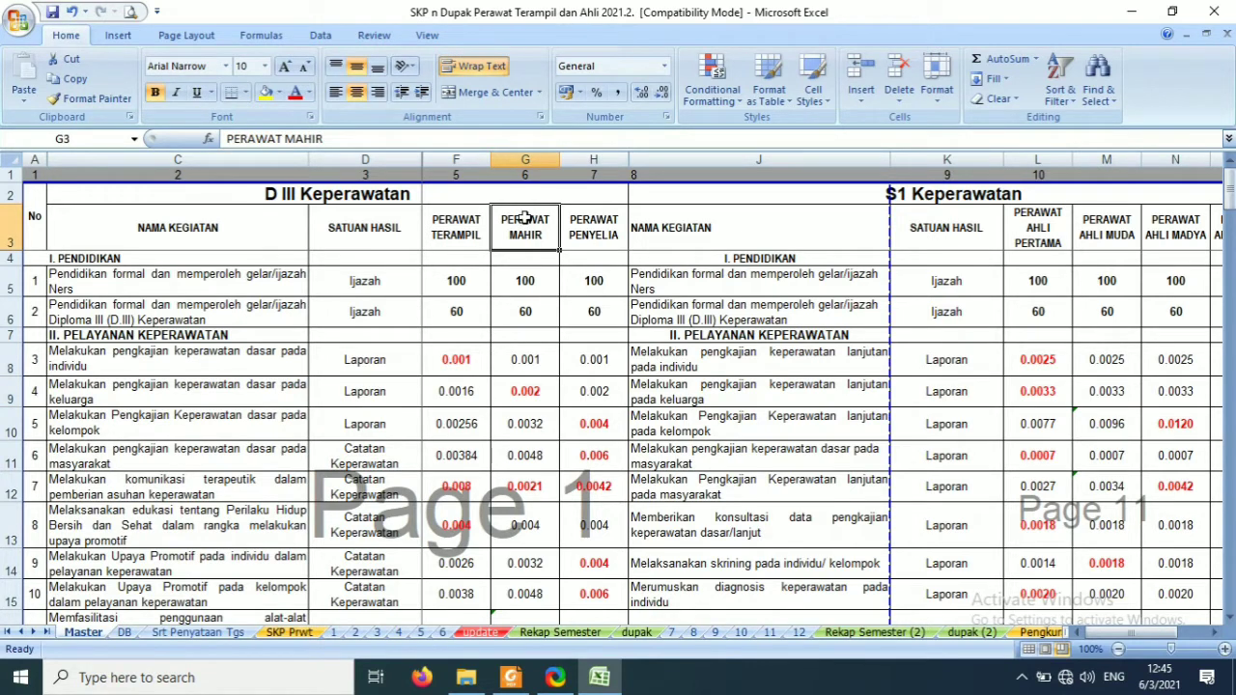
pyautogui.click(537, 388)
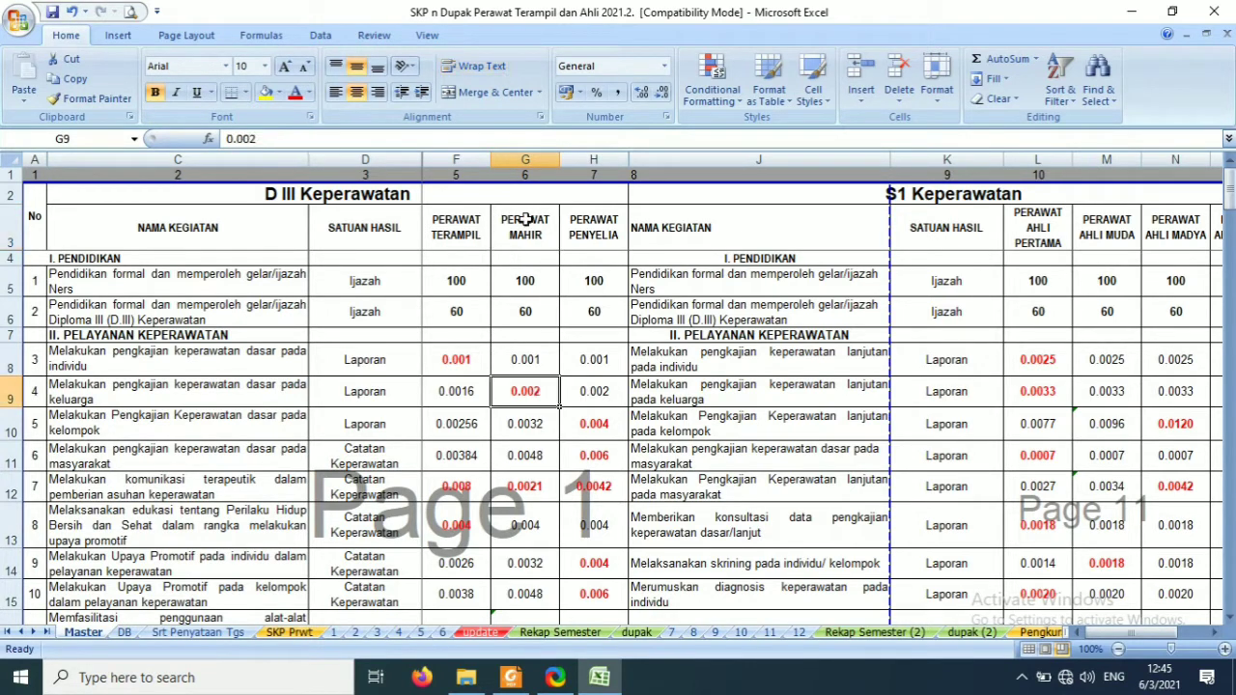
pyautogui.moveTo(522, 221); pyautogui.dragTo(533, 394)
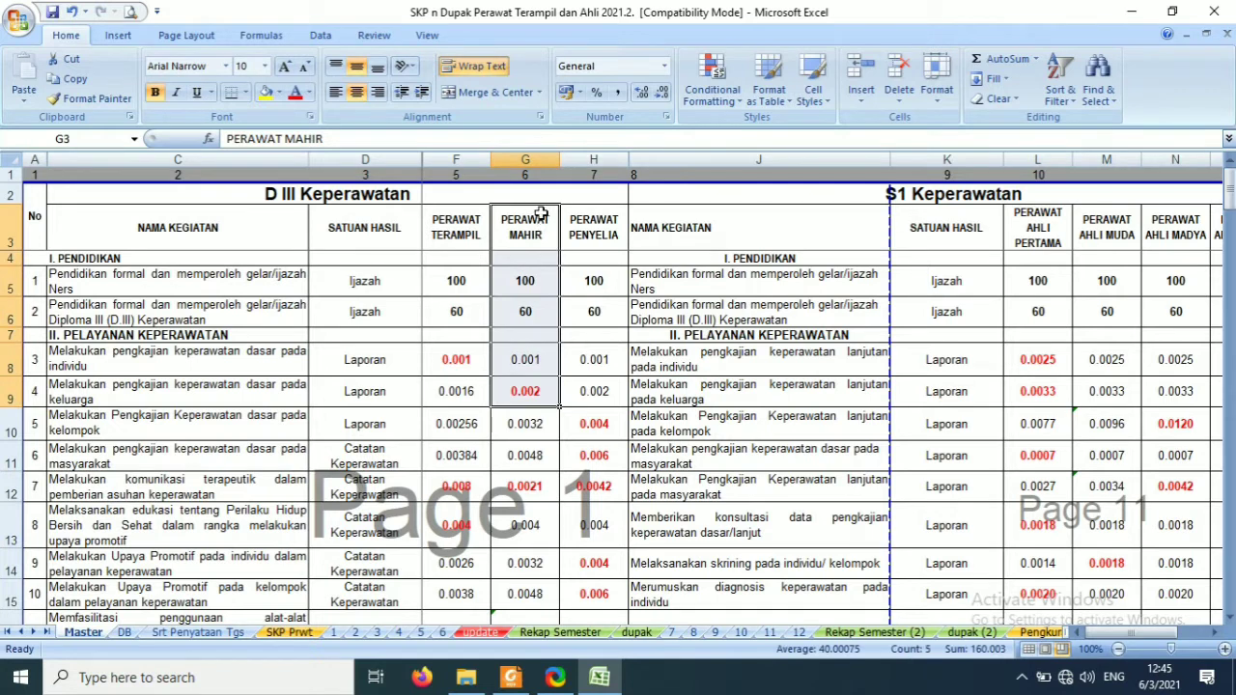
pyautogui.moveTo(529, 239); pyautogui.dragTo(522, 390)
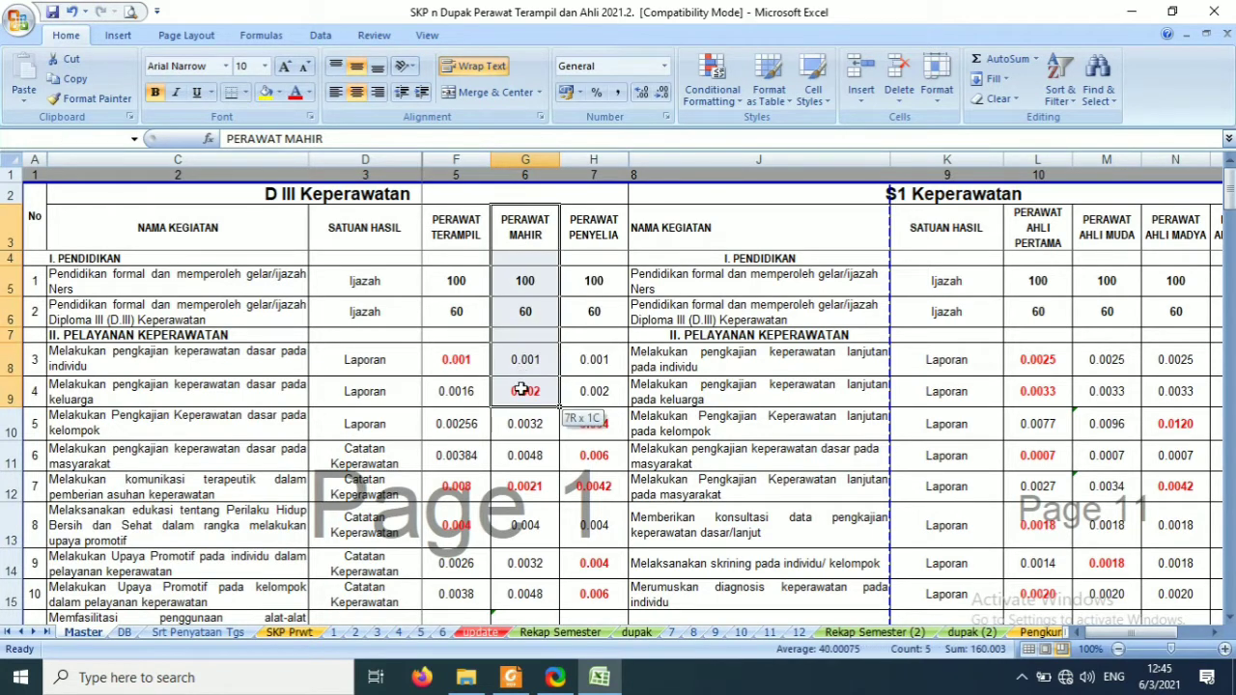
pyautogui.moveTo(522, 227); pyautogui.dragTo(525, 394)
pyautogui.click(544, 394)
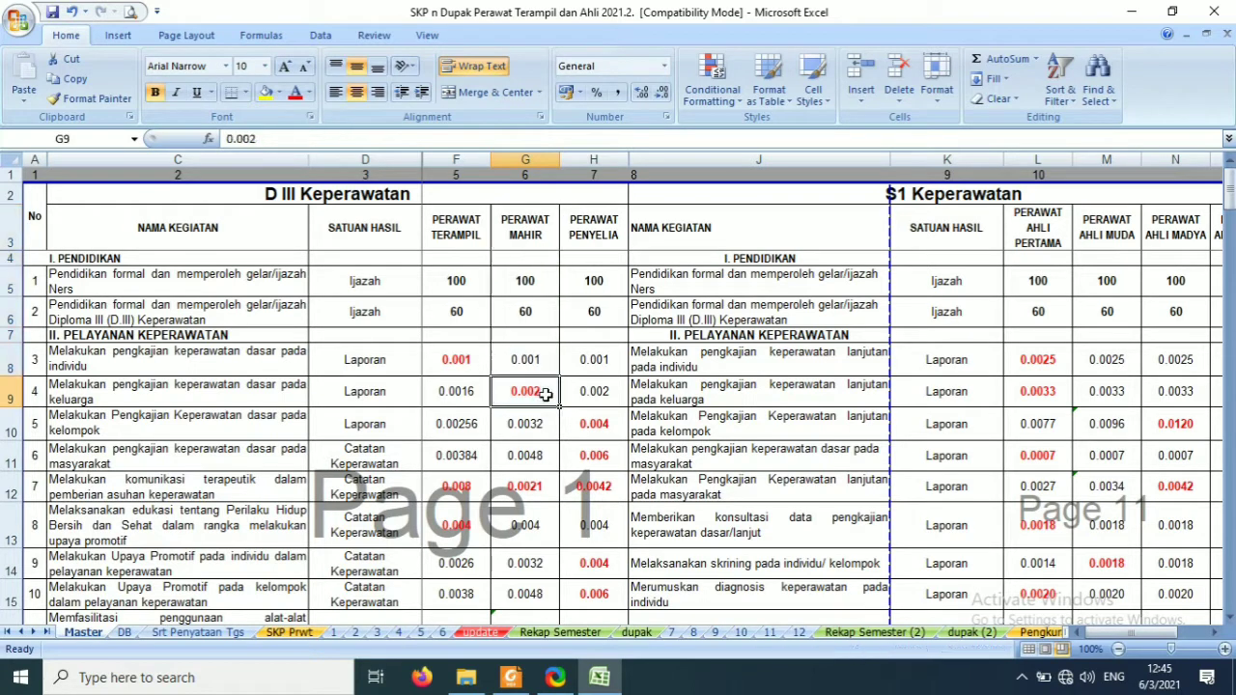
# - Inspect the Perawat Terampil credit formula in F9 and compare it with the Perawat Mahir value in G9
pyautogui.click(460, 397)
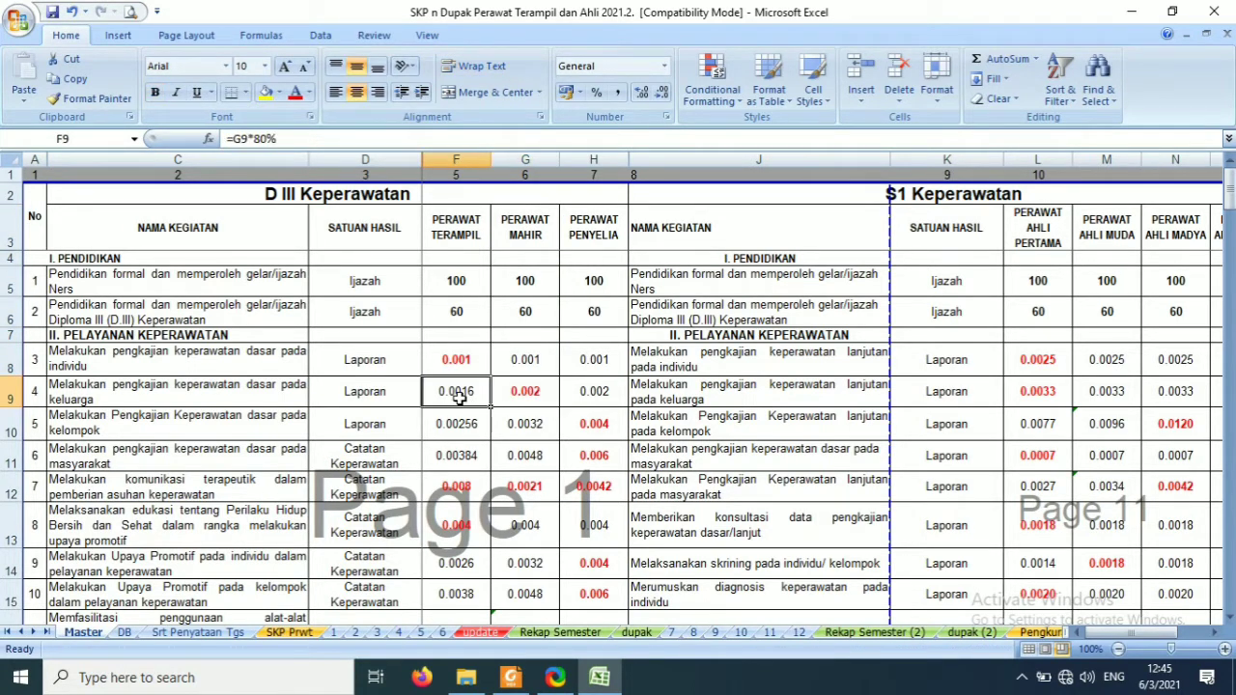
pyautogui.click(456, 229)
pyautogui.click(513, 231)
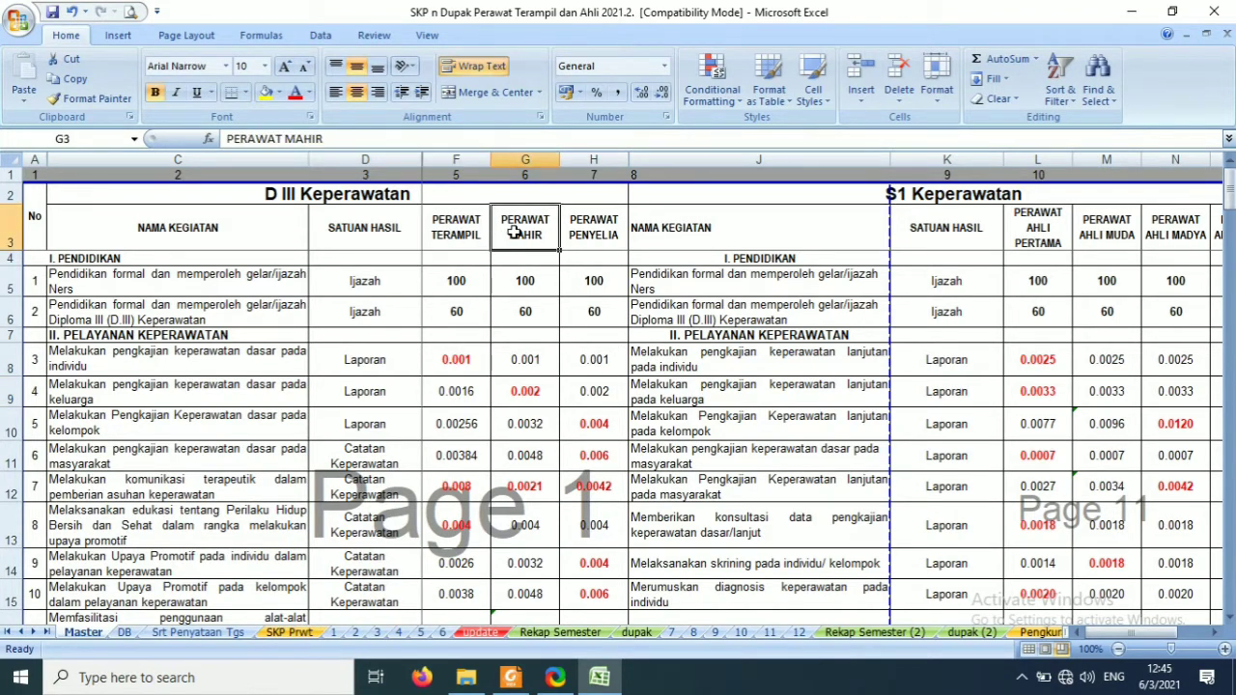
pyautogui.click(452, 392)
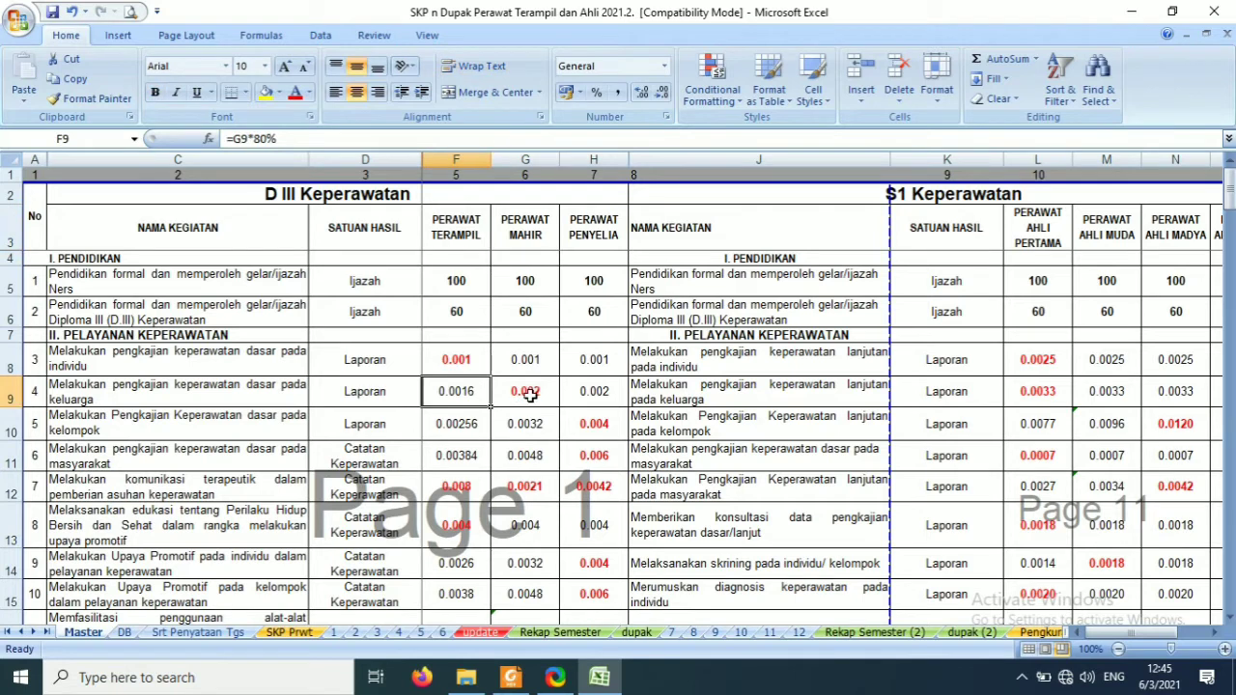
pyautogui.click(530, 395)
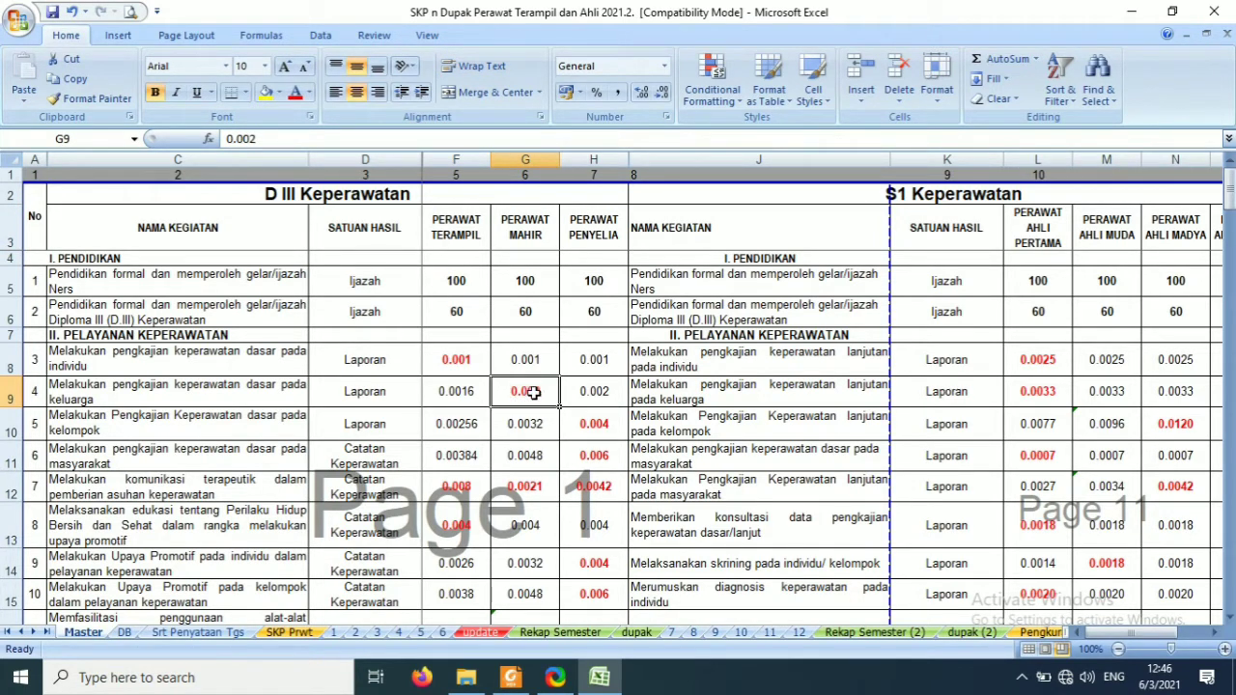
pyautogui.doubleClick(460, 396)
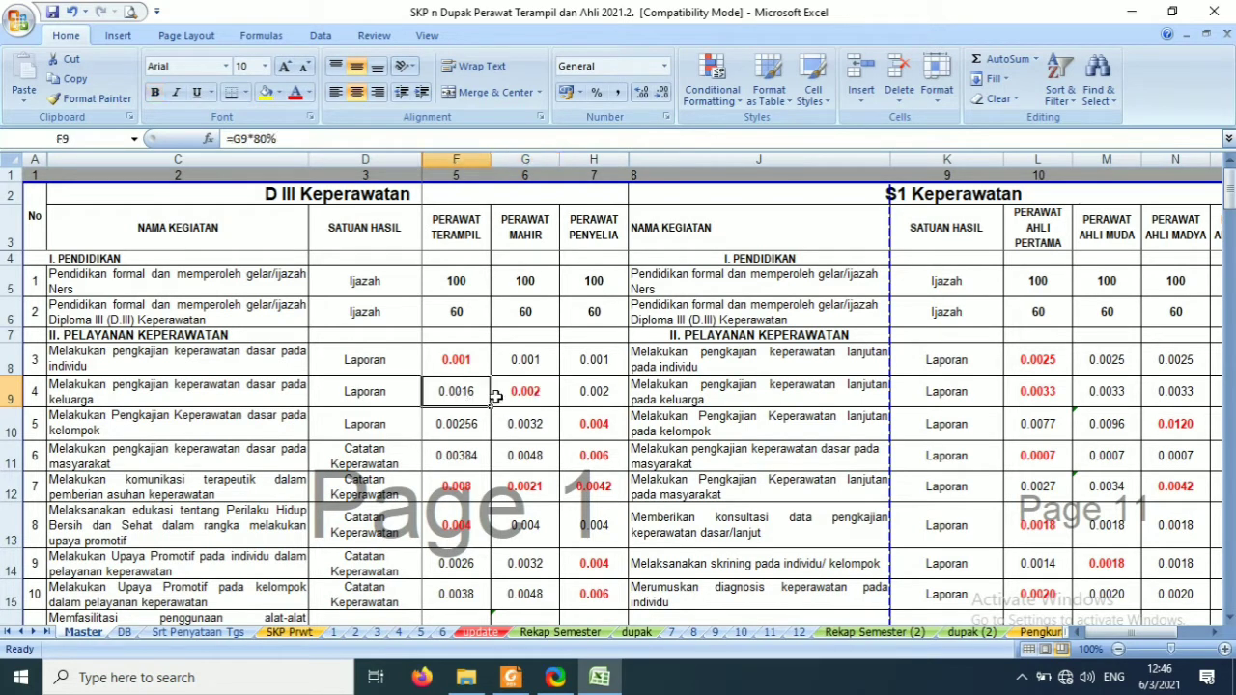
pyautogui.click(515, 396)
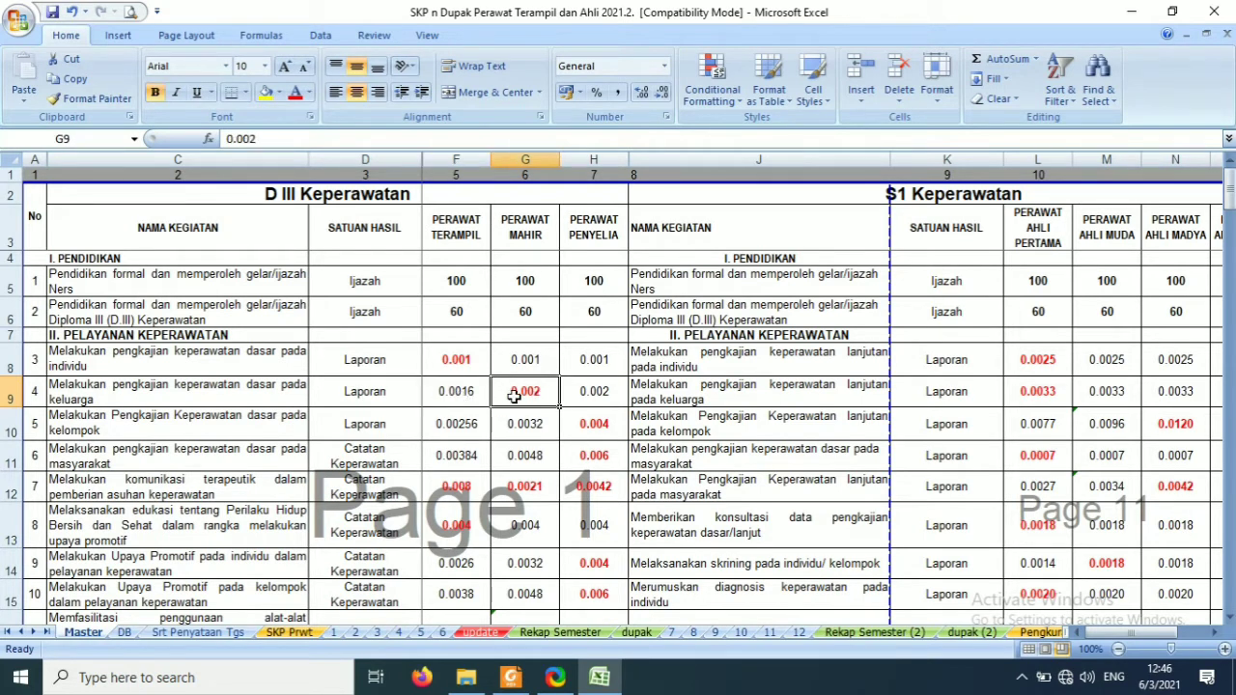
# - Reread Pasal 11 of the regulation in Foxit Reader, and back in Excel compare the Perawat Terampil formula in F9 with G9
pyautogui.click(511, 677)
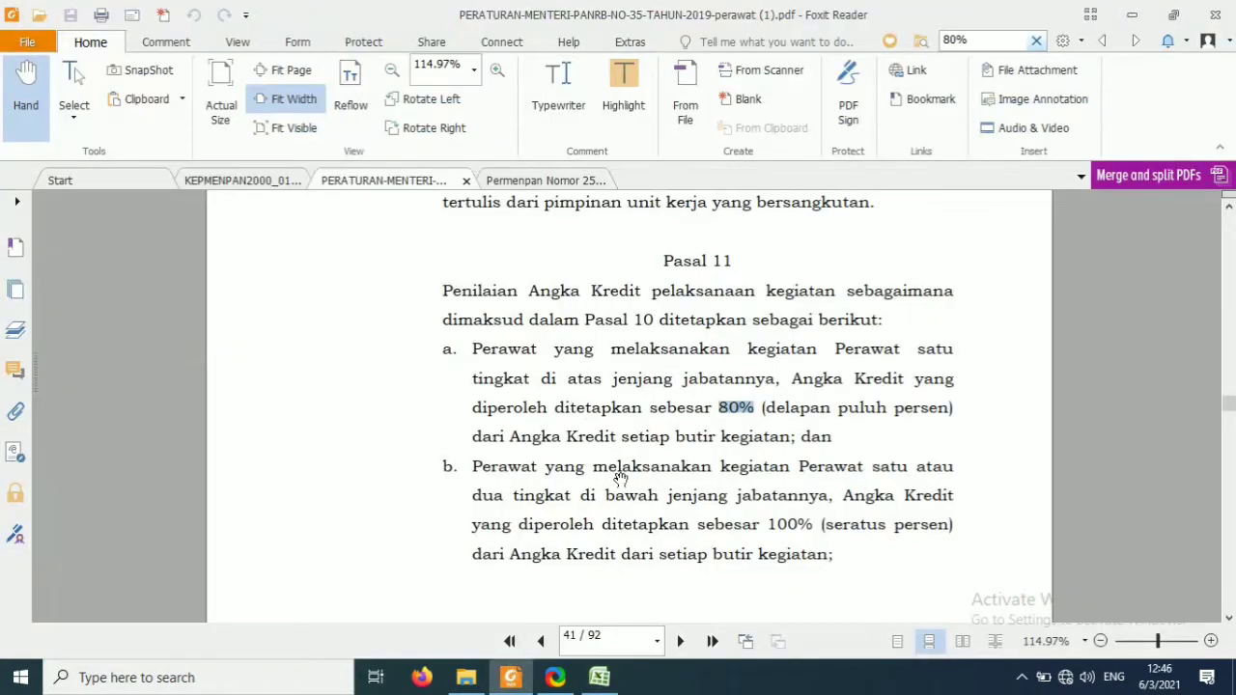
pyautogui.click(610, 674)
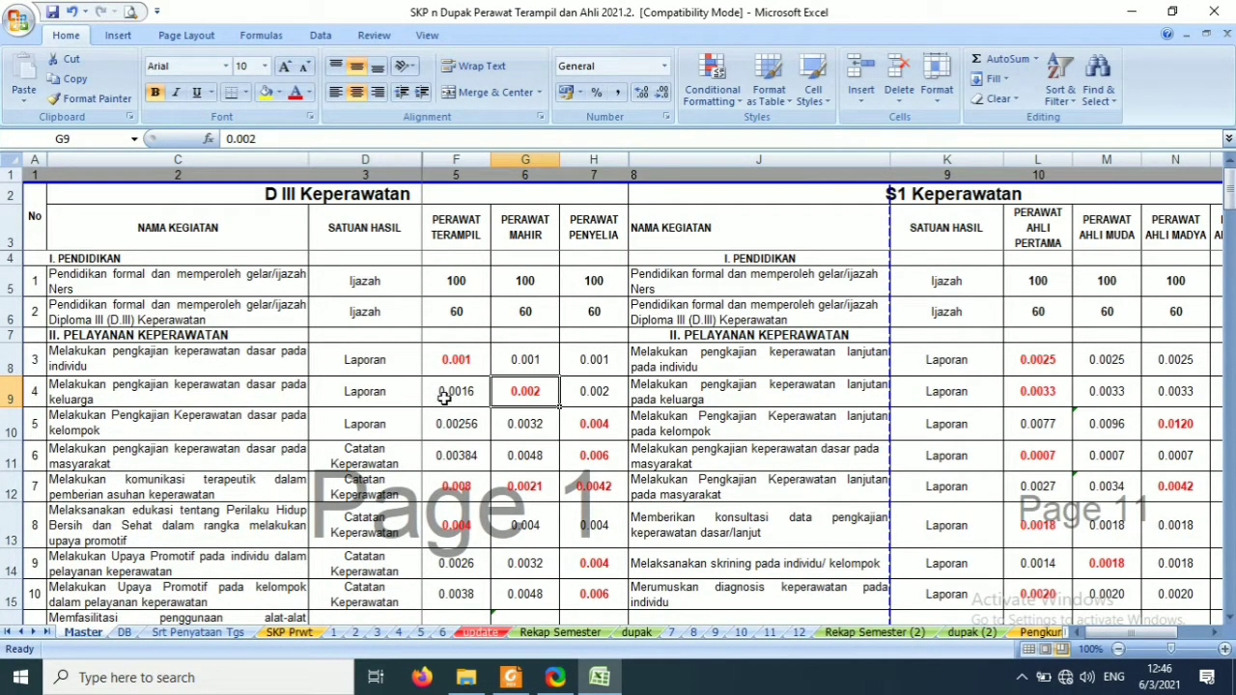
pyautogui.click(278, 405)
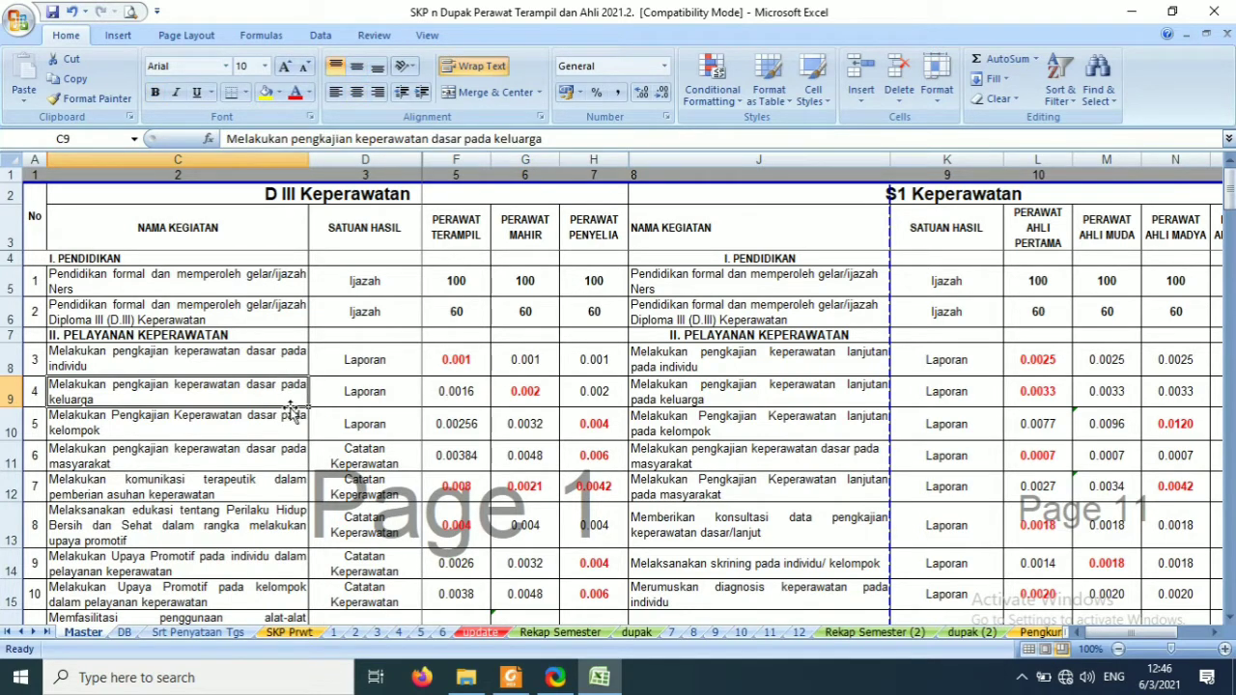
pyautogui.click(453, 394)
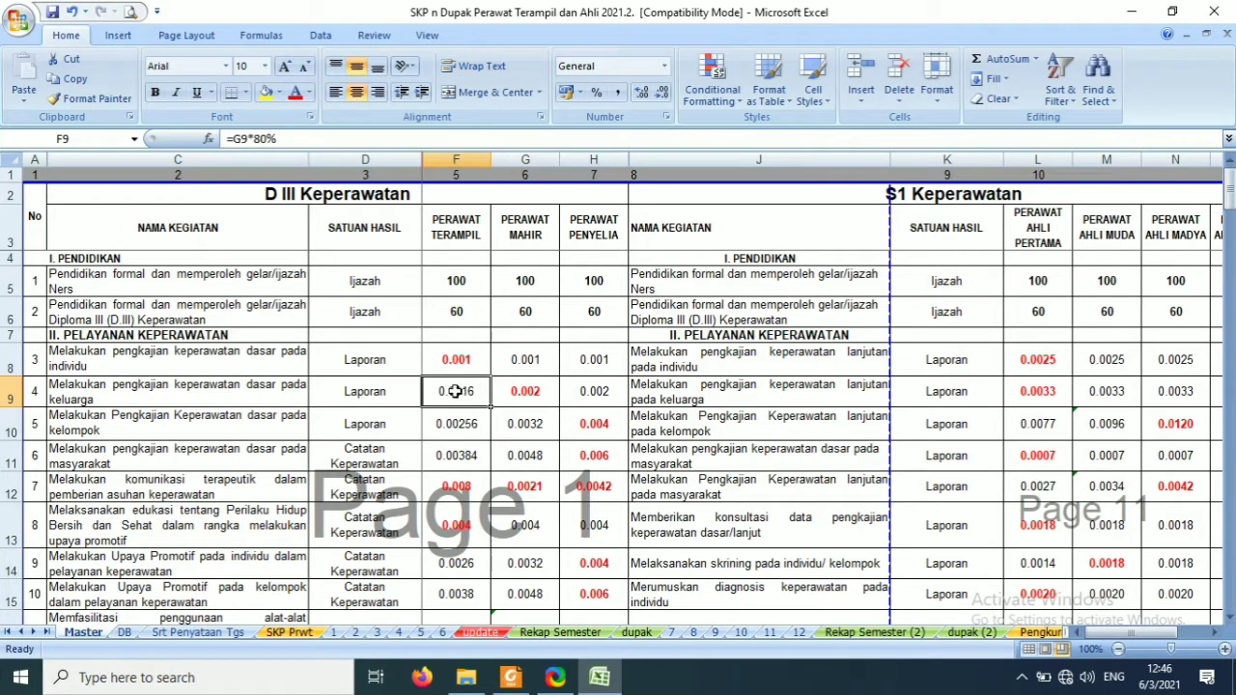
pyautogui.click(522, 400)
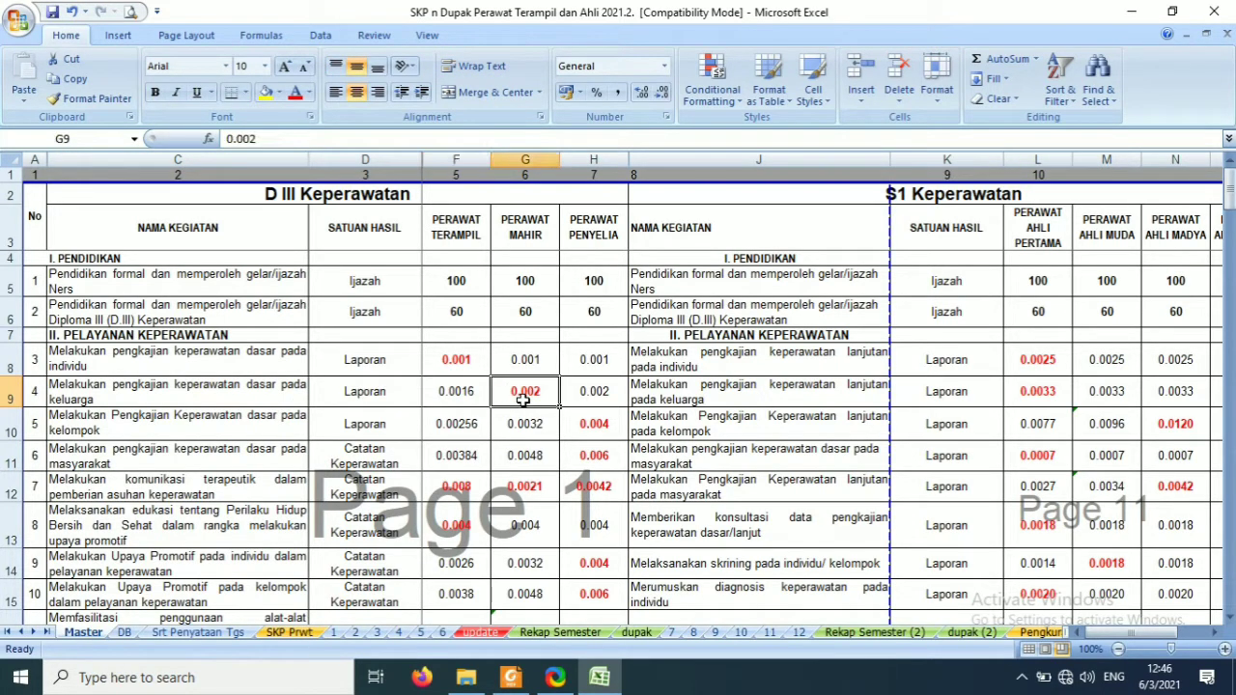
# - Read Pasal 11 point b in Foxit Reader, and back in Excel check the Perawat Penyelia formula in H8 against F8
pyautogui.click(599, 677)
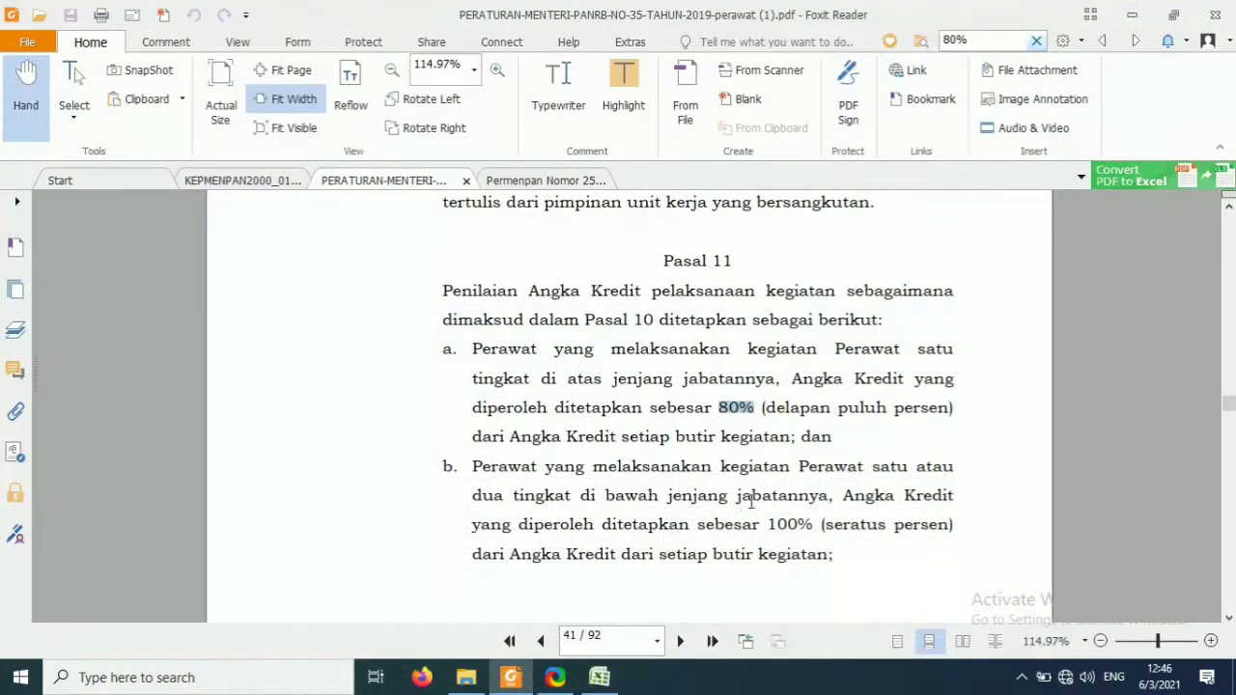
pyautogui.scroll(-3, 748, 497)
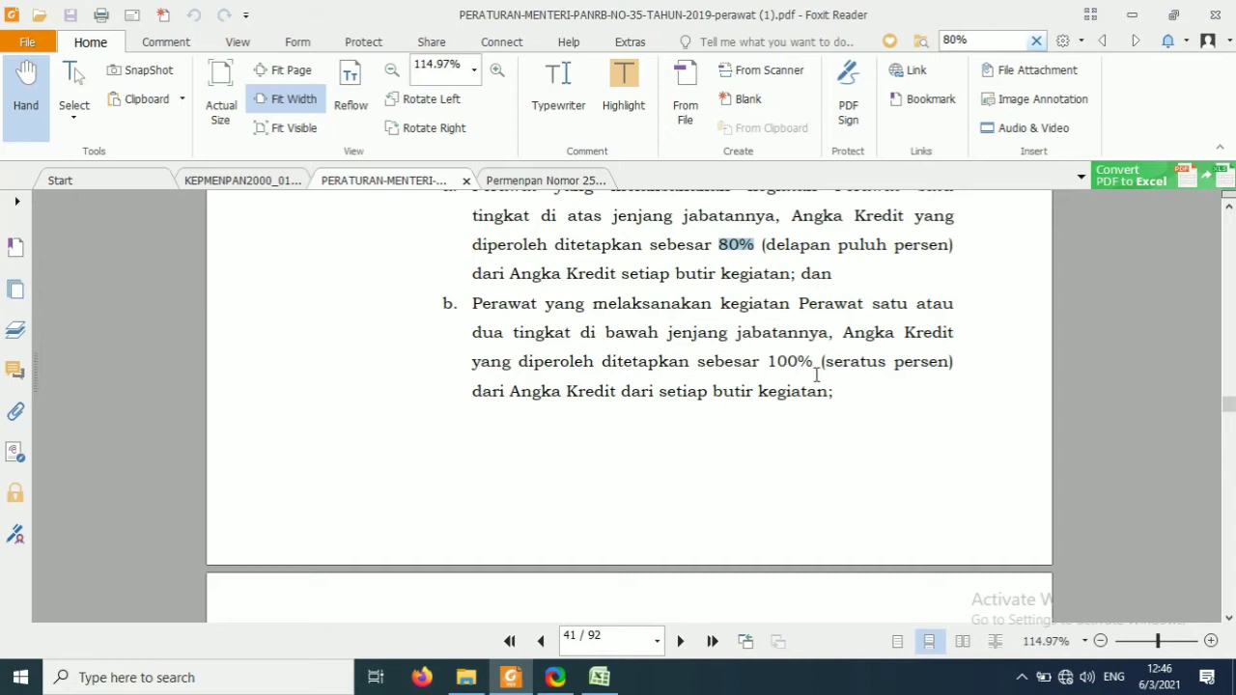
pyautogui.click(598, 677)
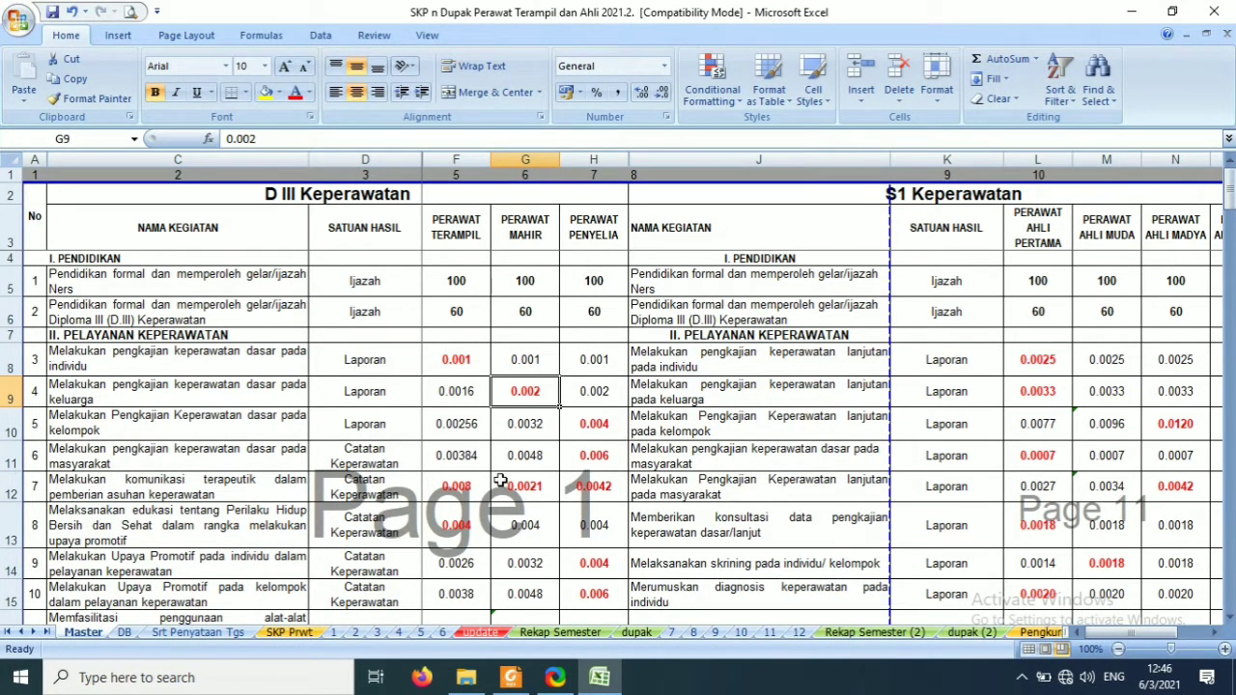
pyautogui.click(471, 372)
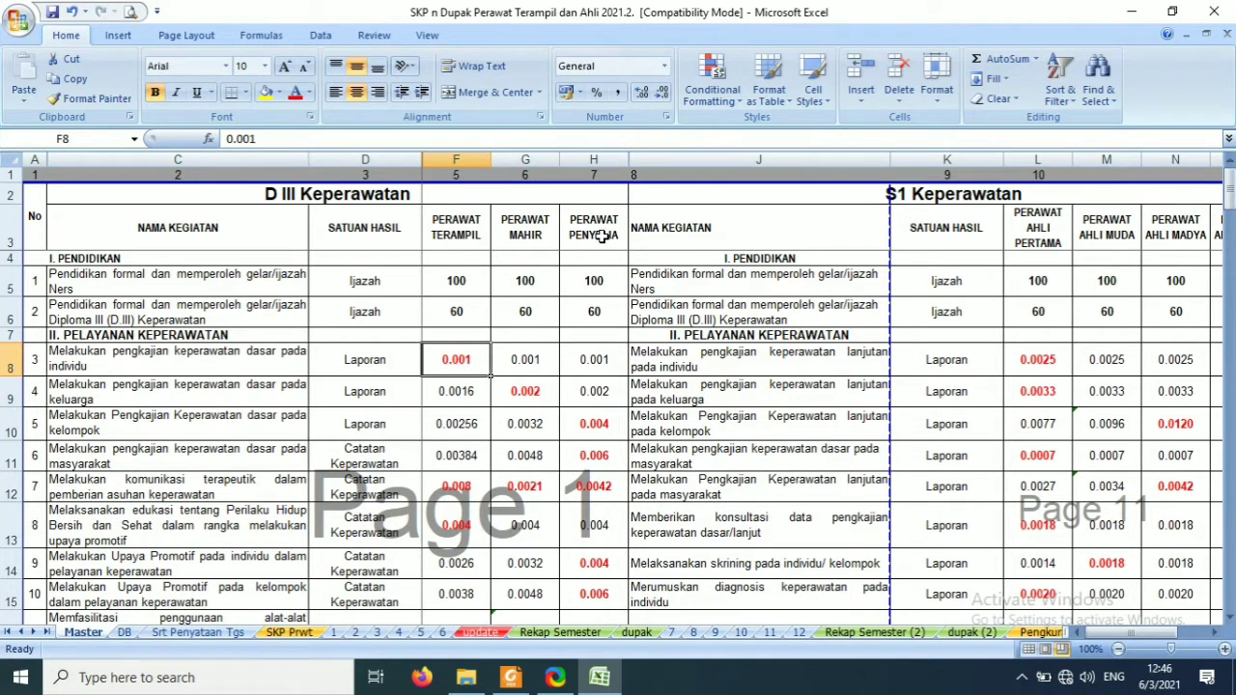
pyautogui.click(607, 358)
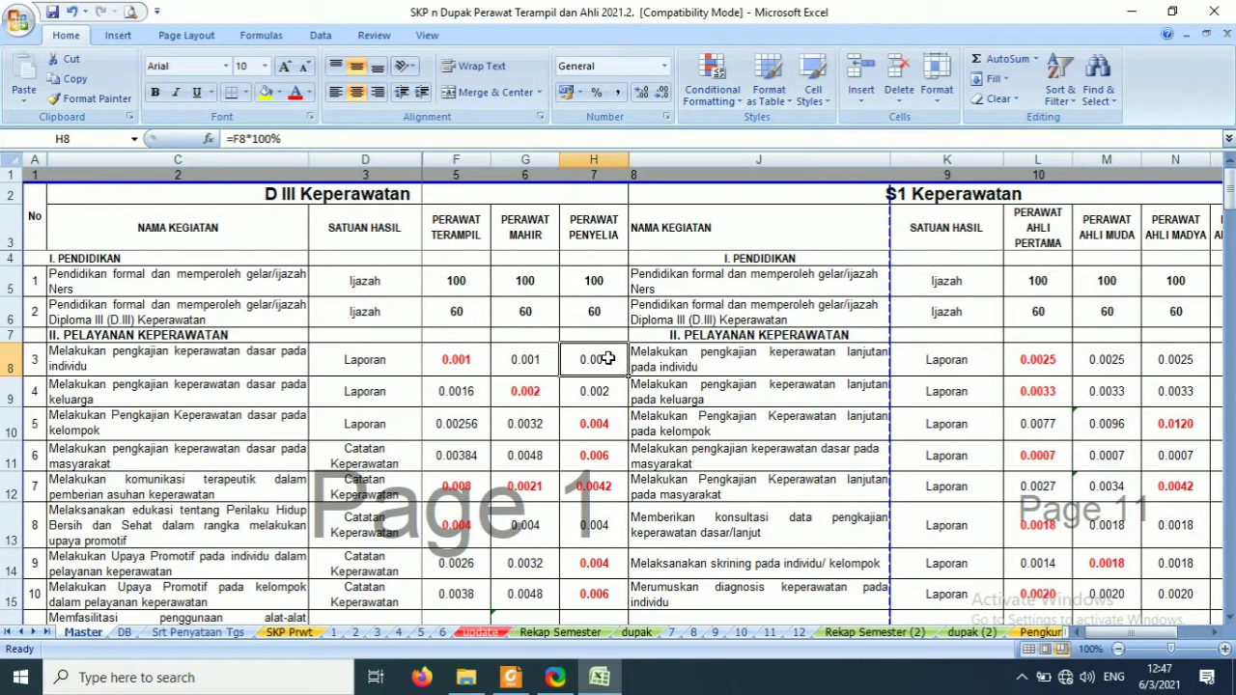
pyautogui.click(465, 365)
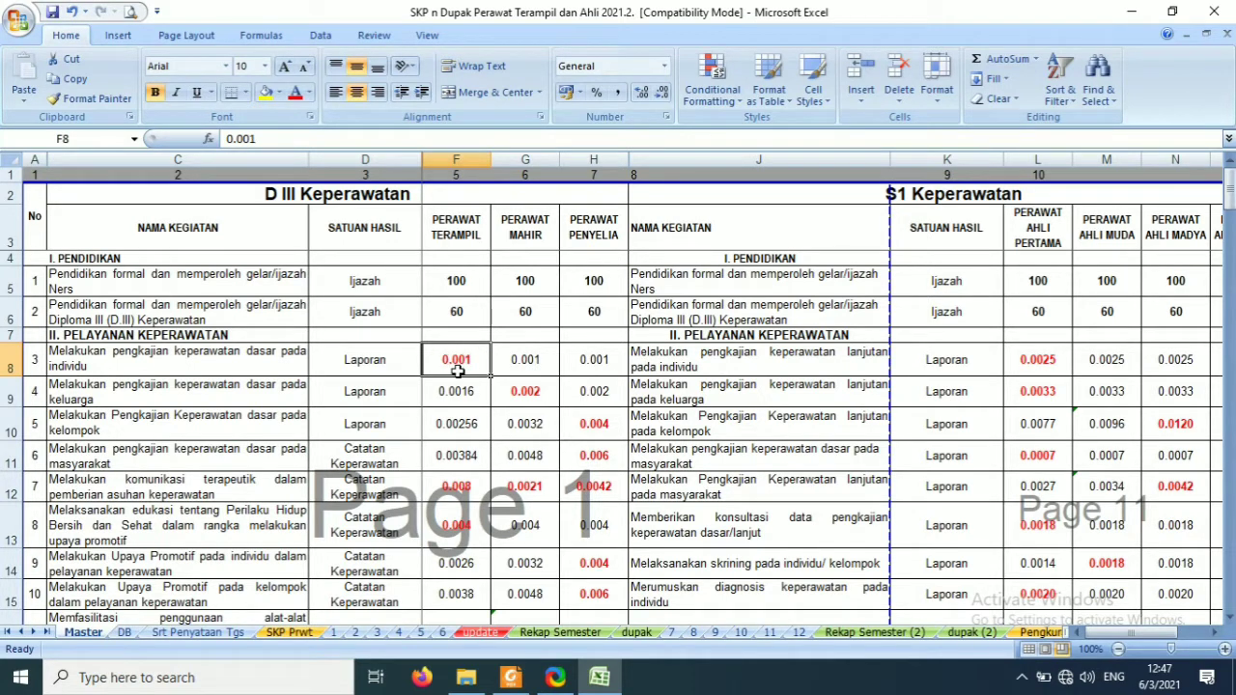
# - Compare the base credits in F8 and G9 and match the Perawat Mahir credit to the basic family nursing assessment in C9
pyautogui.click(537, 400)
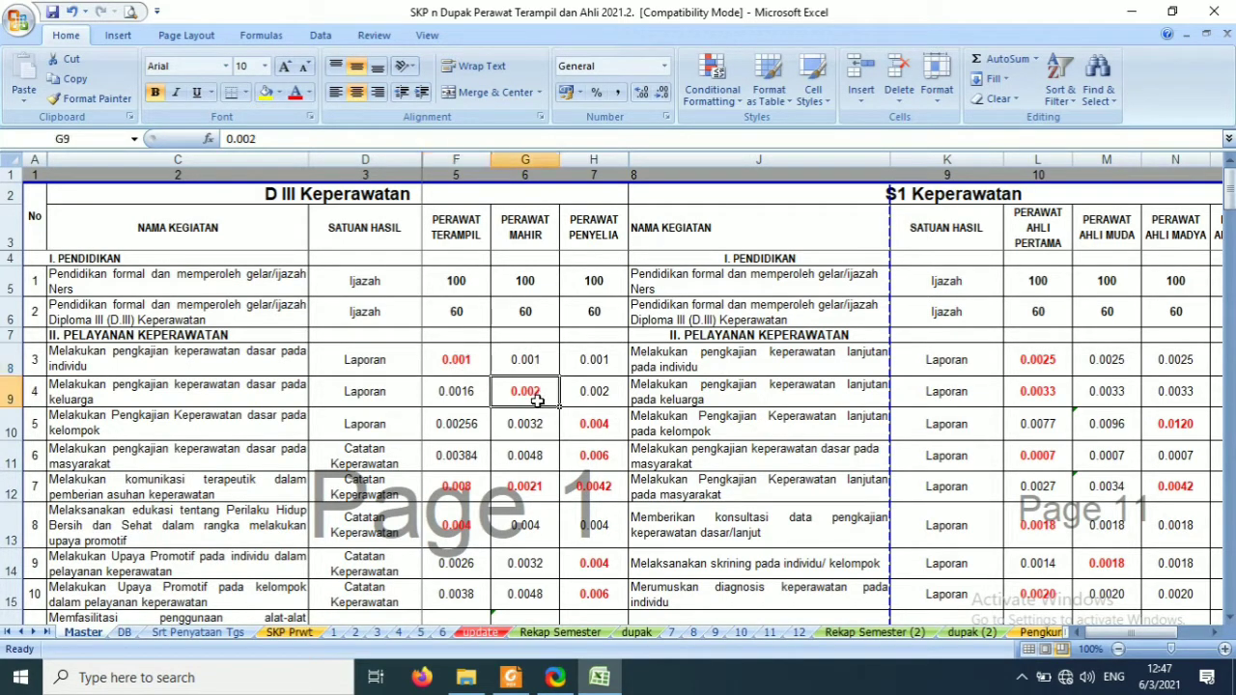
pyautogui.click(464, 365)
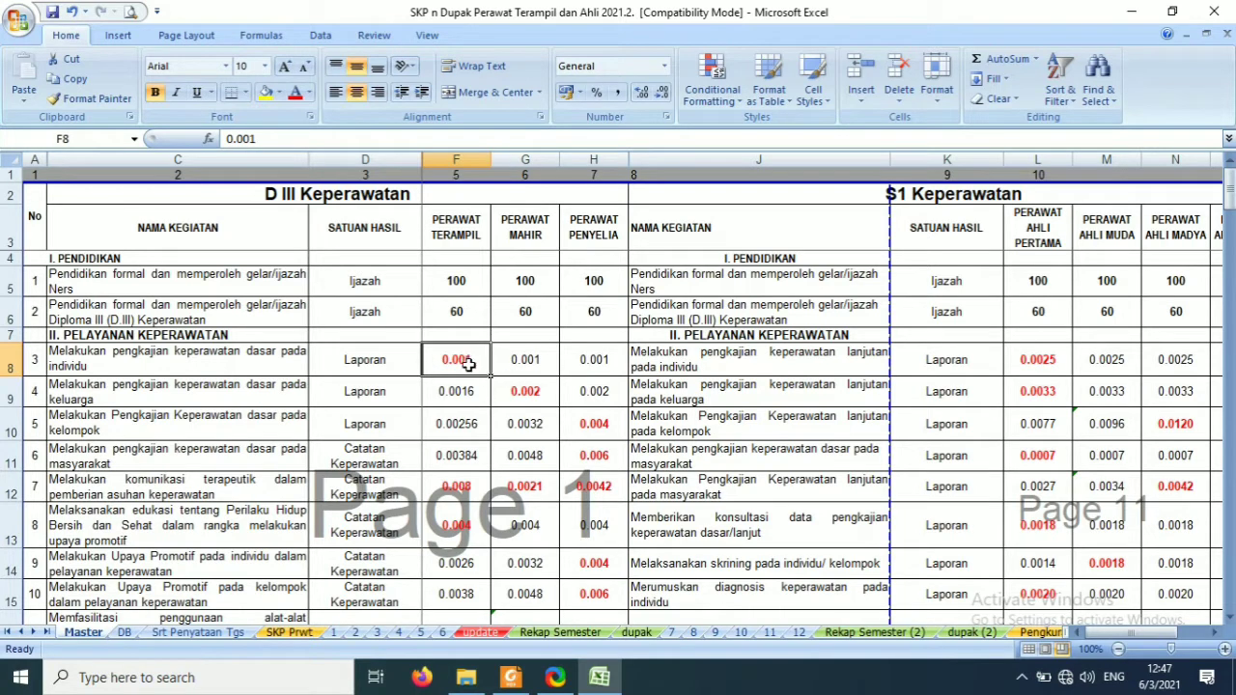
pyautogui.click(519, 392)
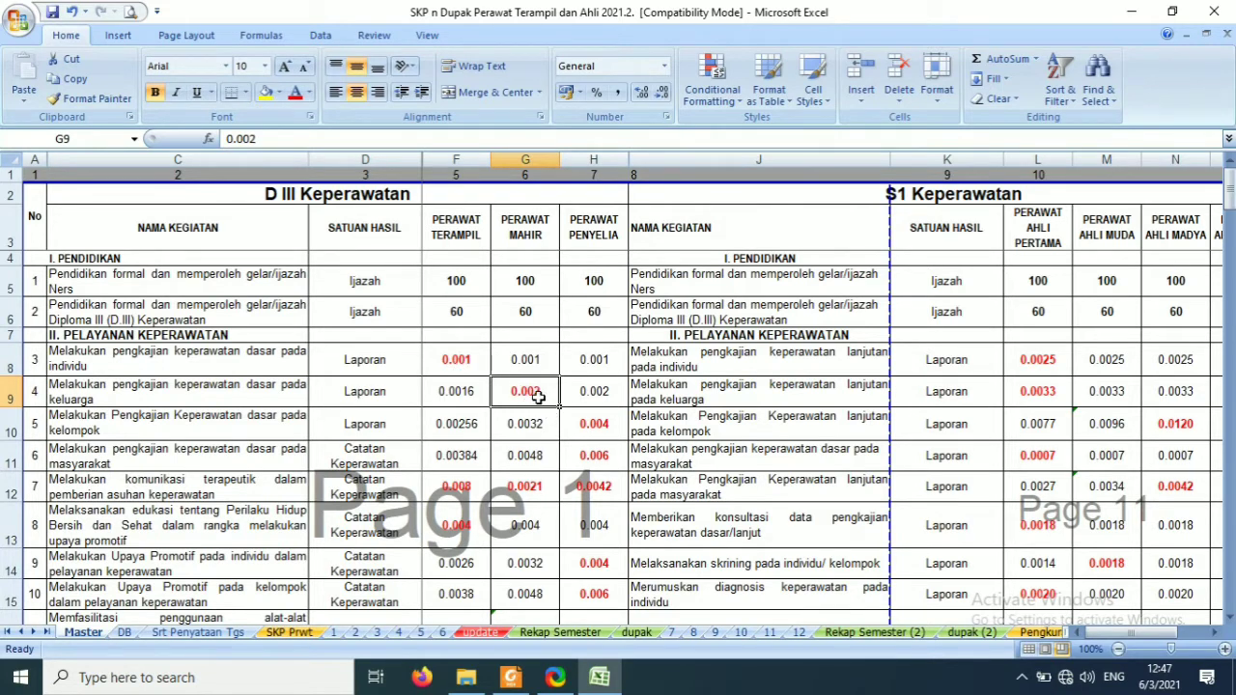
pyautogui.click(273, 395)
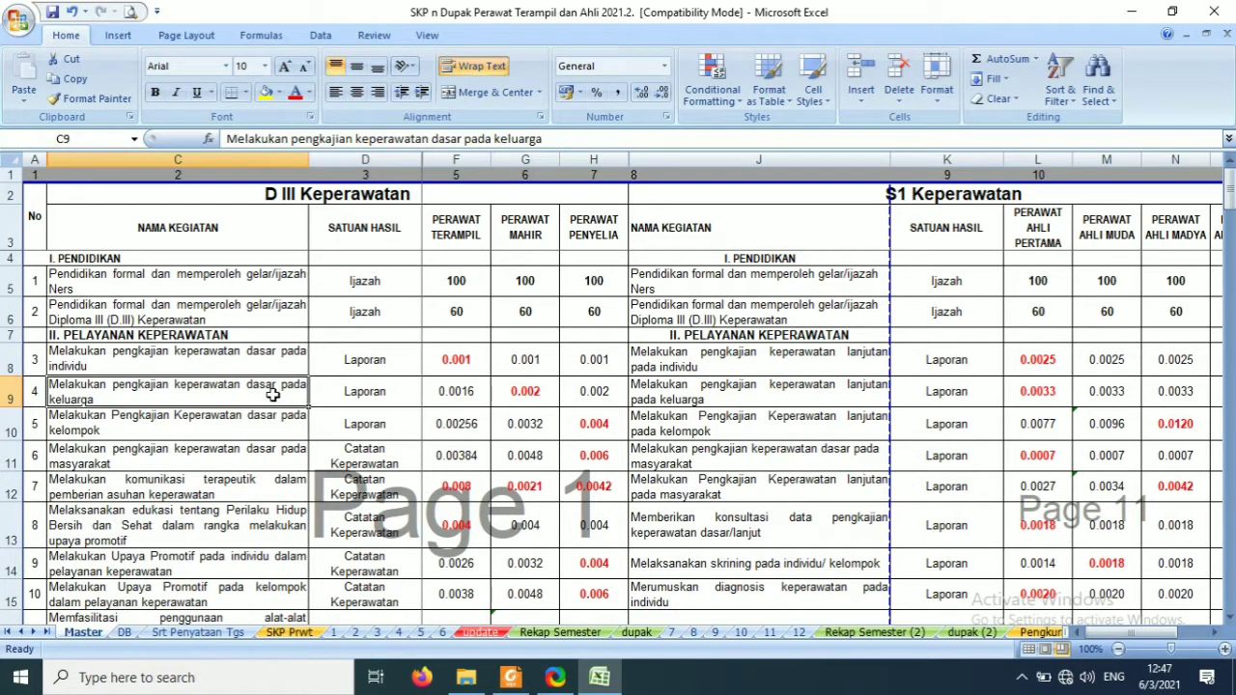
pyautogui.click(538, 394)
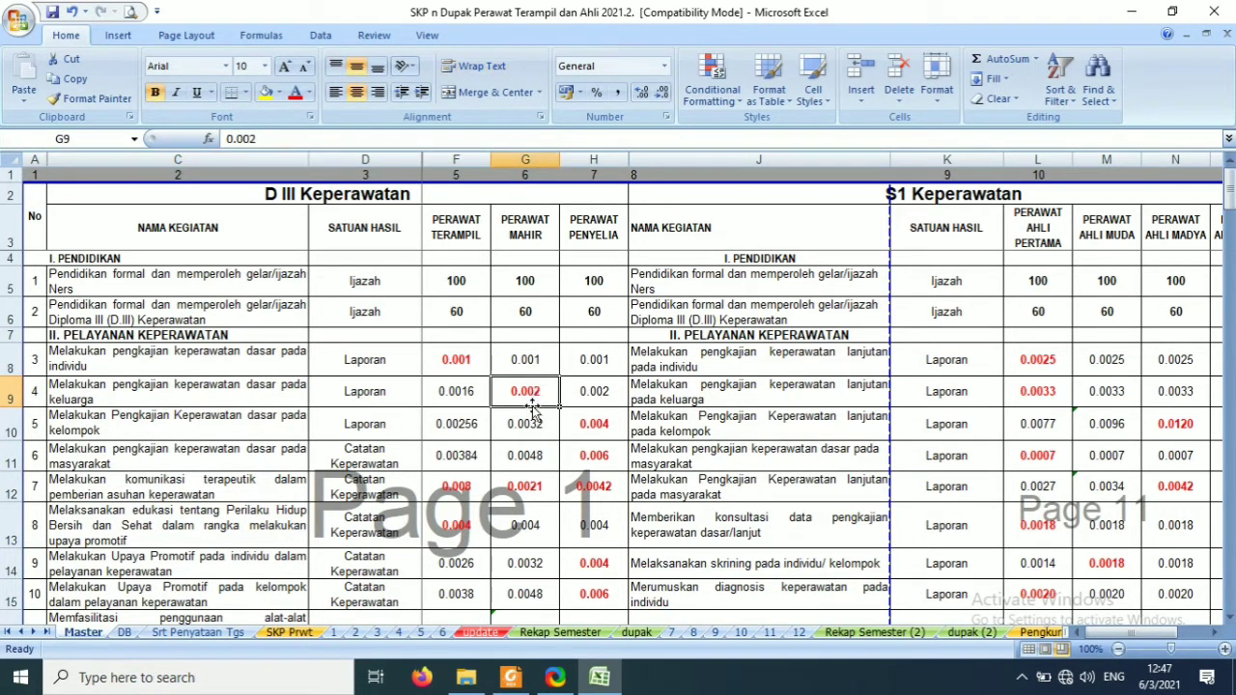
pyautogui.click(224, 396)
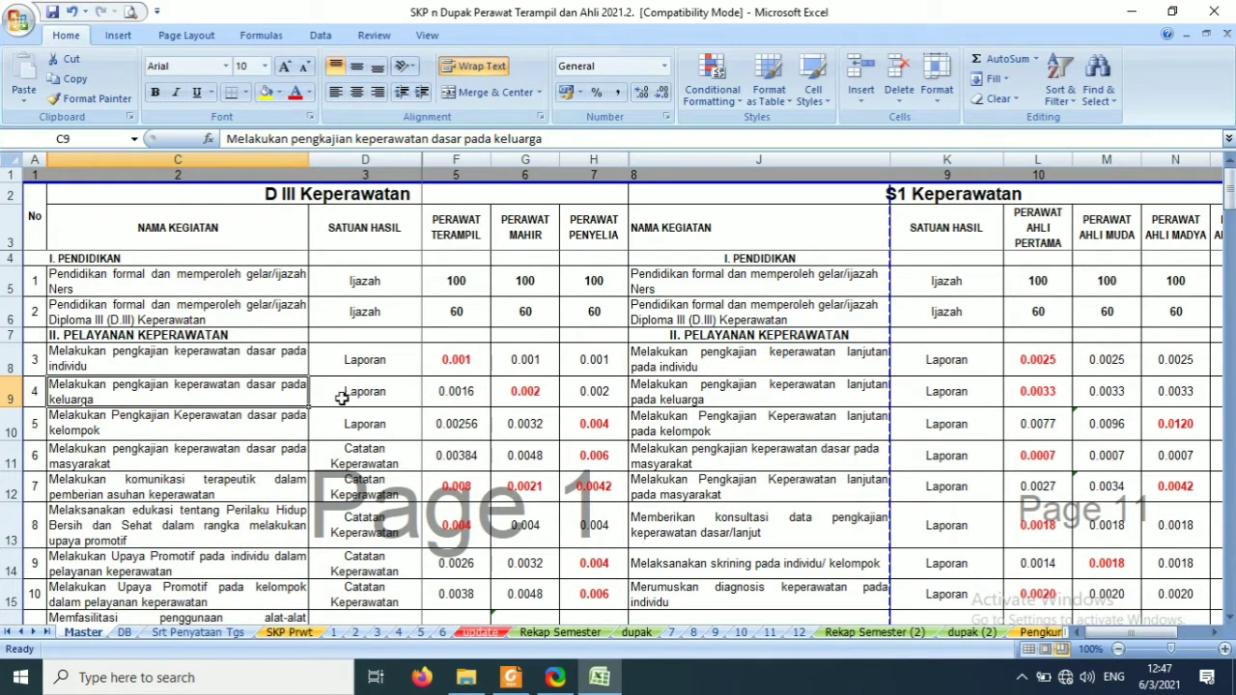
pyautogui.click(525, 392)
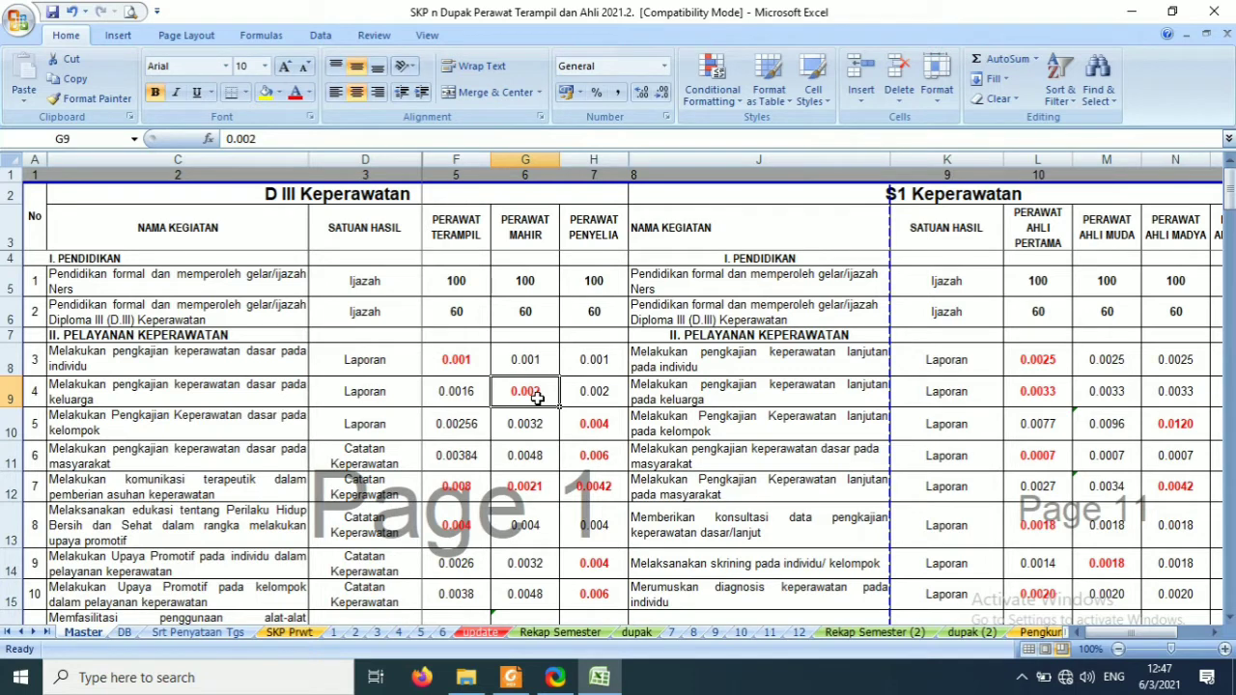
# - Inspect the Perawat Terampil formula in F9 and the Perawat Penyelia formula in H9 against the Perawat Mahir credit in G9
pyautogui.click(465, 403)
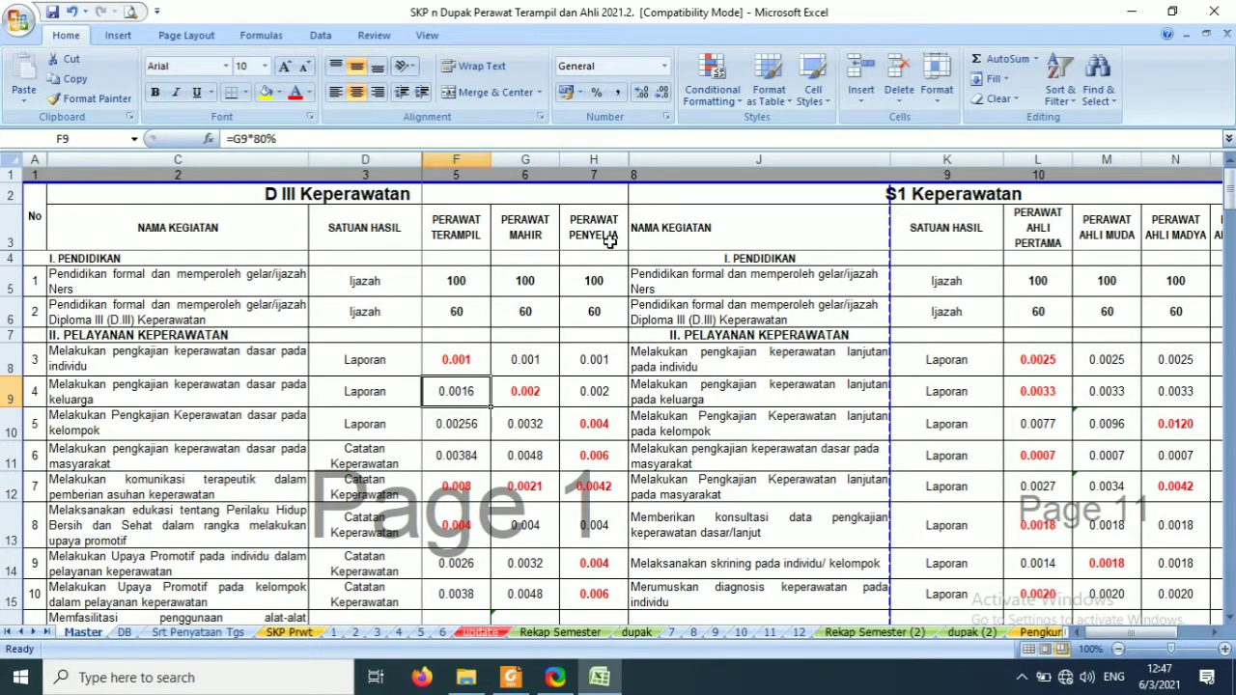
pyautogui.click(609, 401)
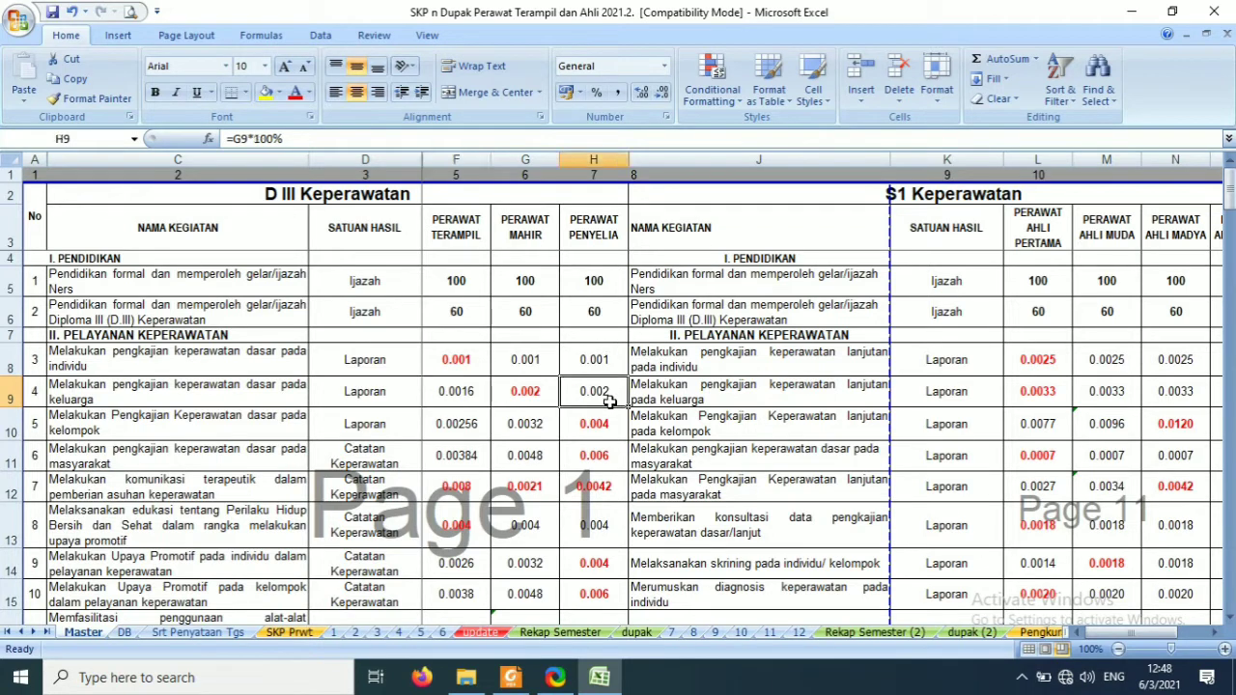
pyautogui.click(536, 398)
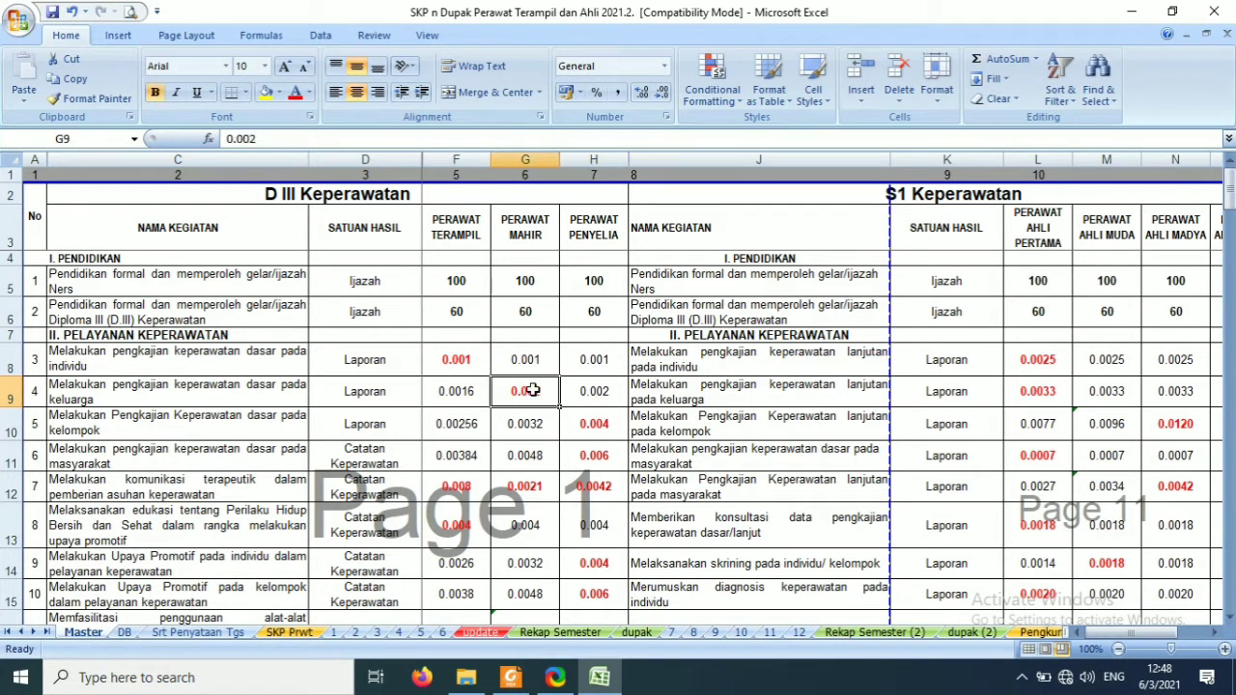
pyautogui.click(600, 390)
pyautogui.click(538, 395)
pyautogui.click(599, 390)
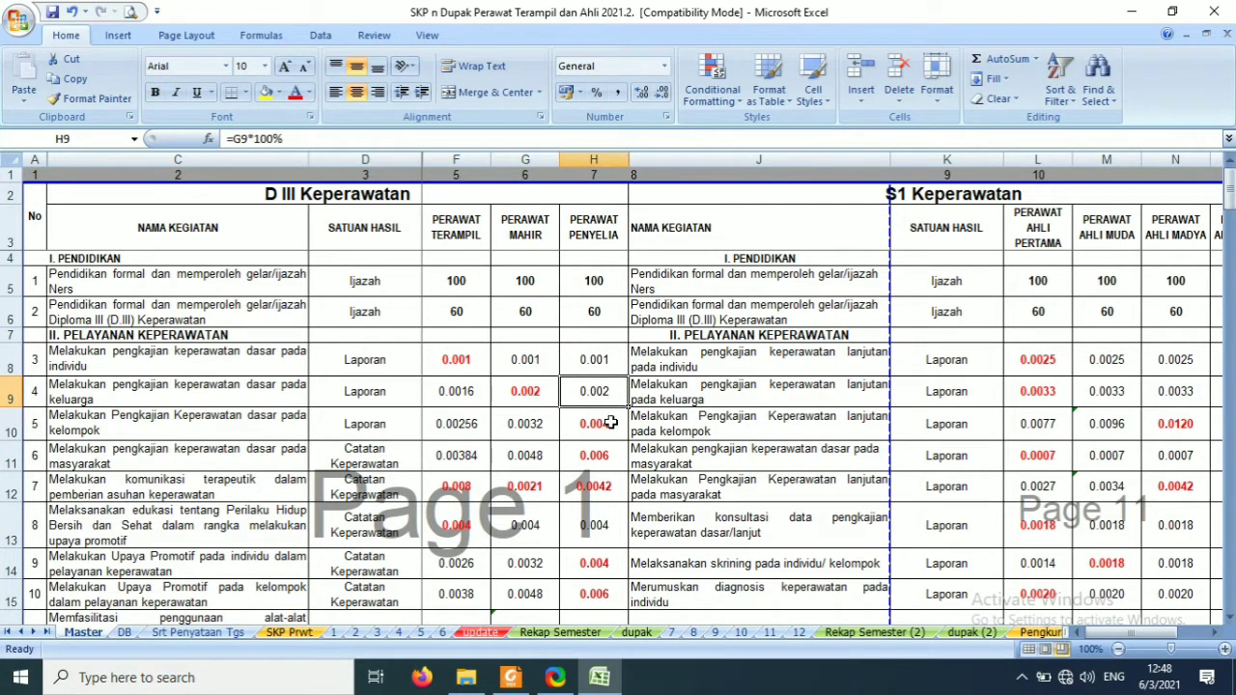
# - Examine how the Perawat Mahir and Perawat Terampil formulas in G10 and F10 derive from the Perawat Penyelia credit in H10
pyautogui.click(602, 426)
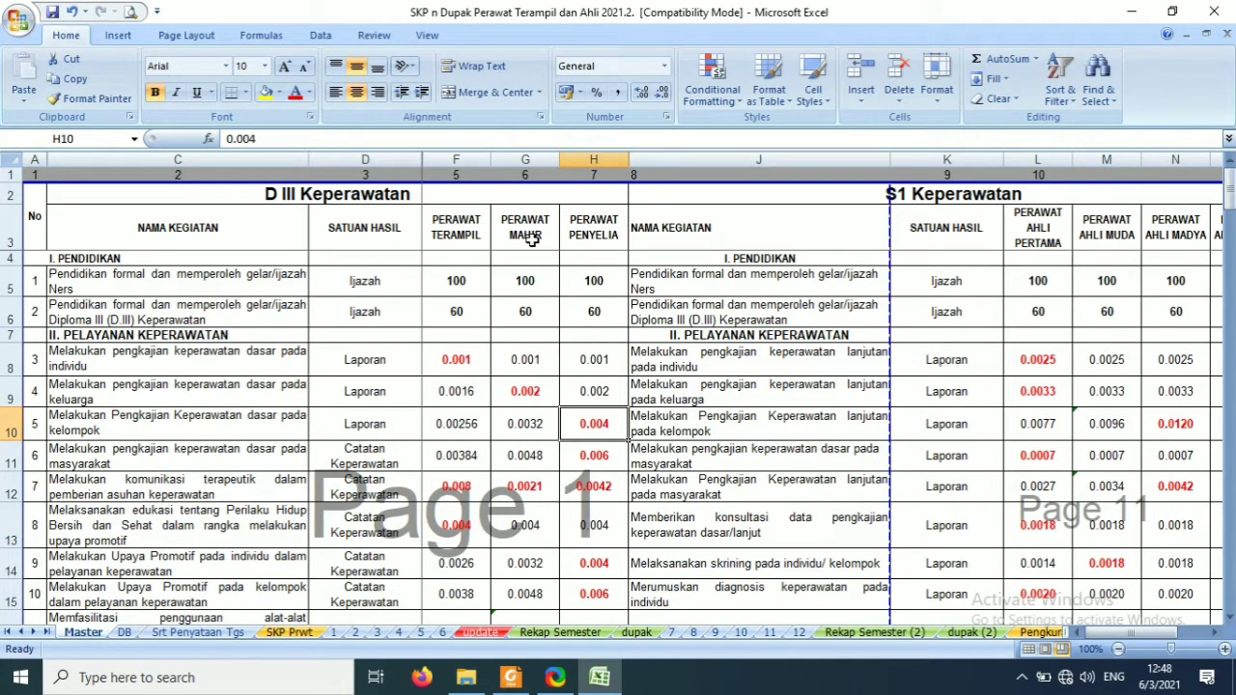
pyautogui.click(530, 427)
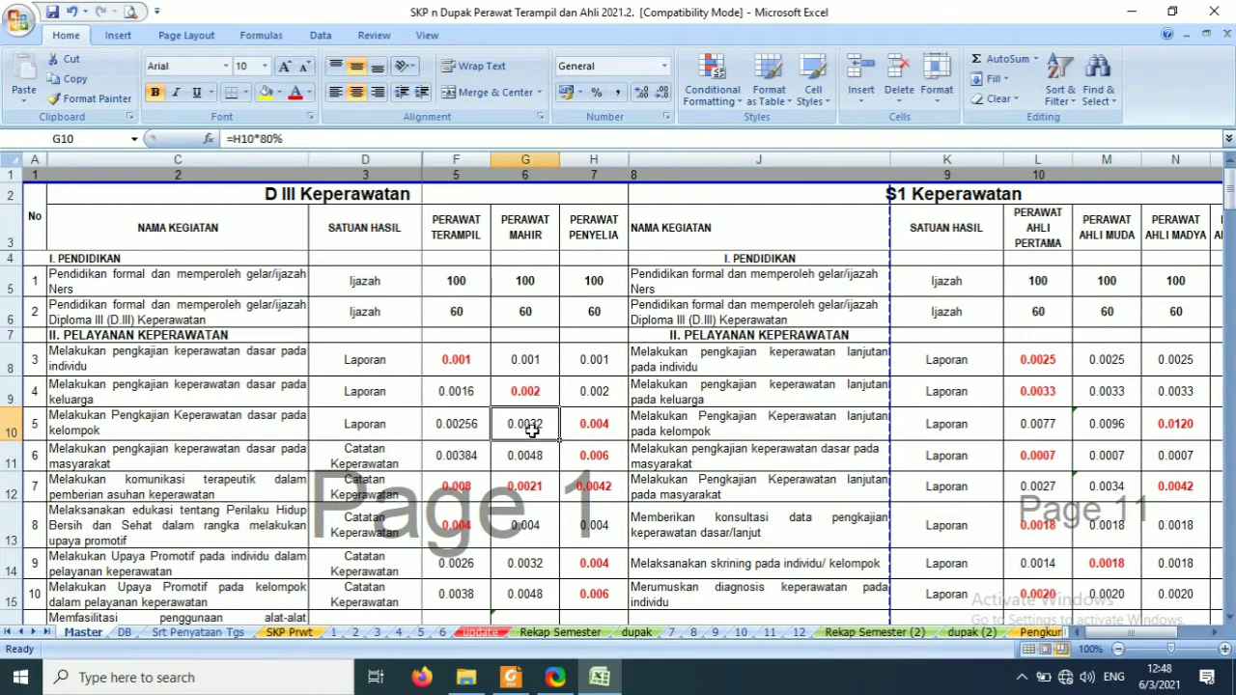
pyautogui.click(450, 428)
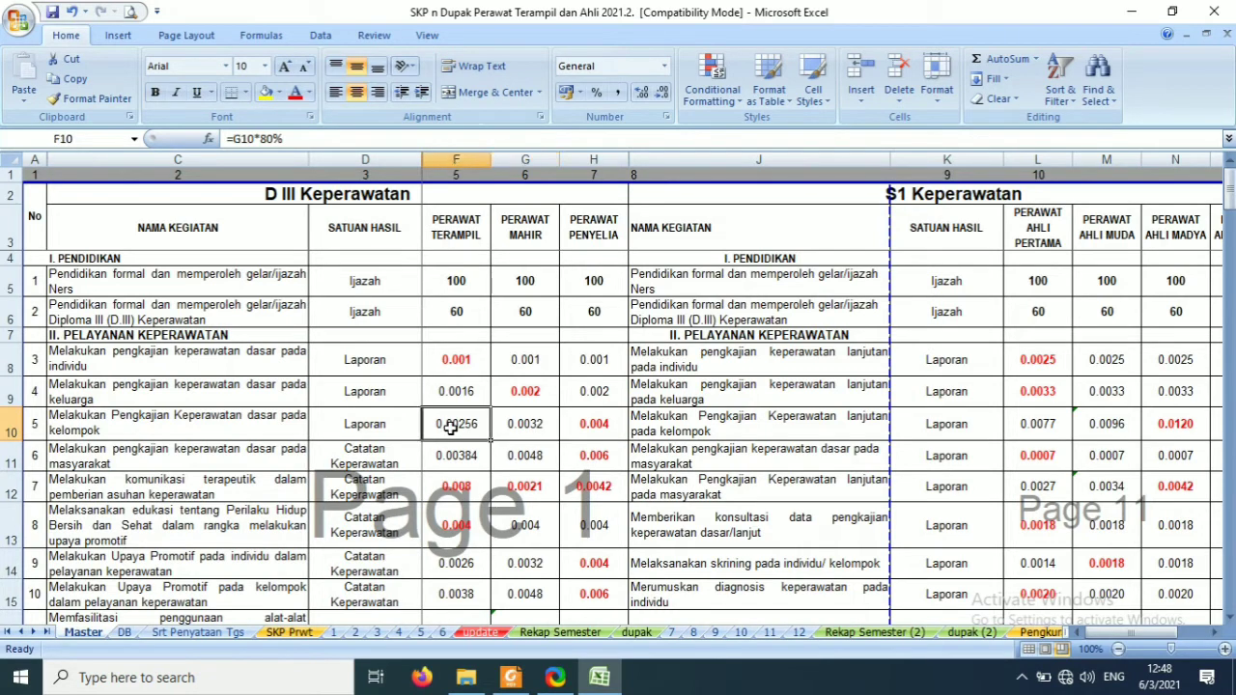
pyautogui.click(541, 427)
pyautogui.click(606, 422)
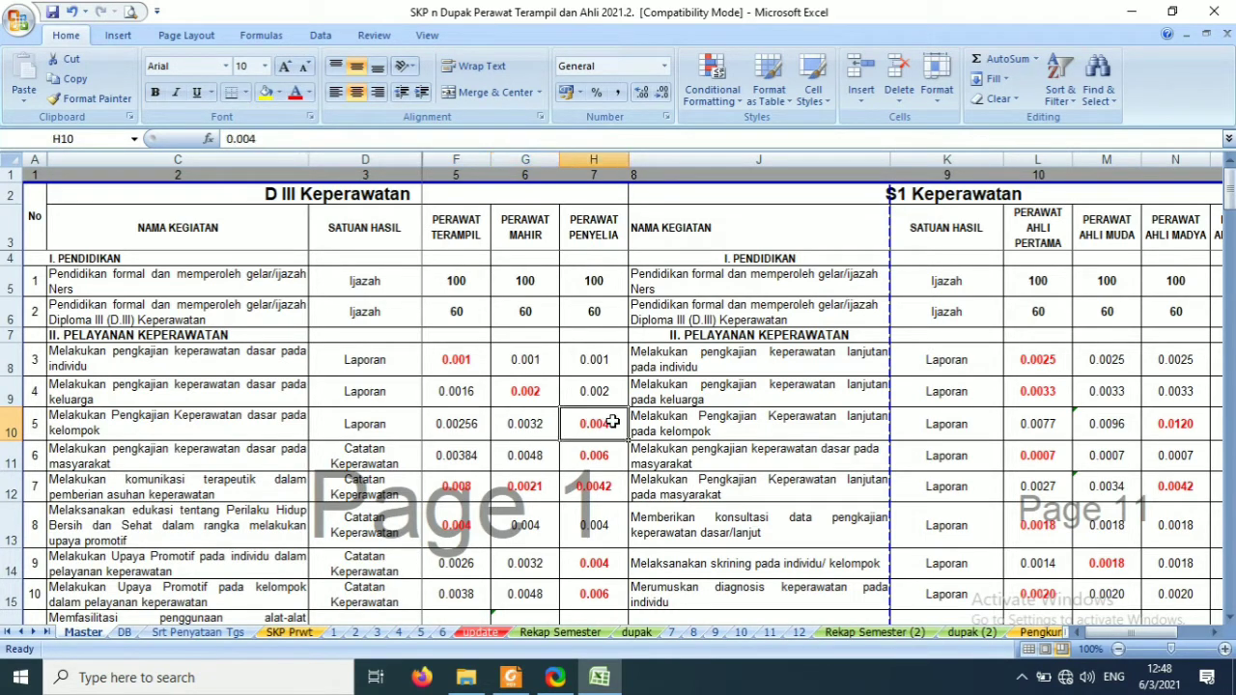
pyautogui.click(521, 429)
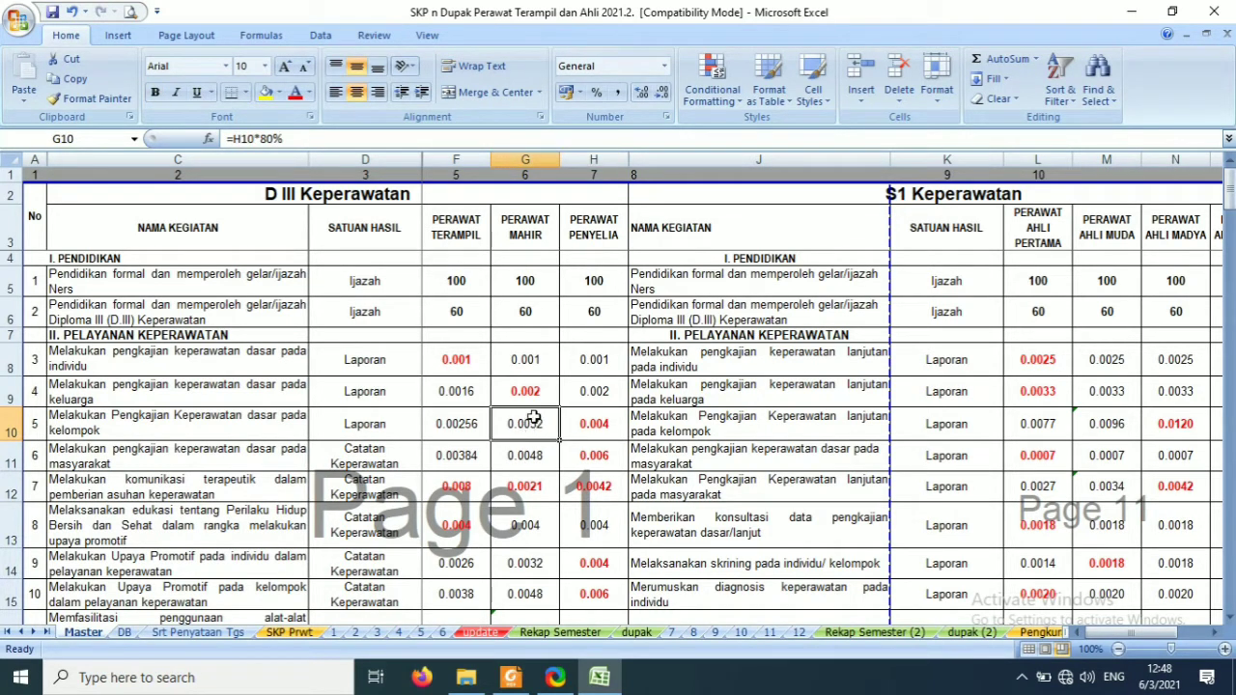
pyautogui.click(471, 429)
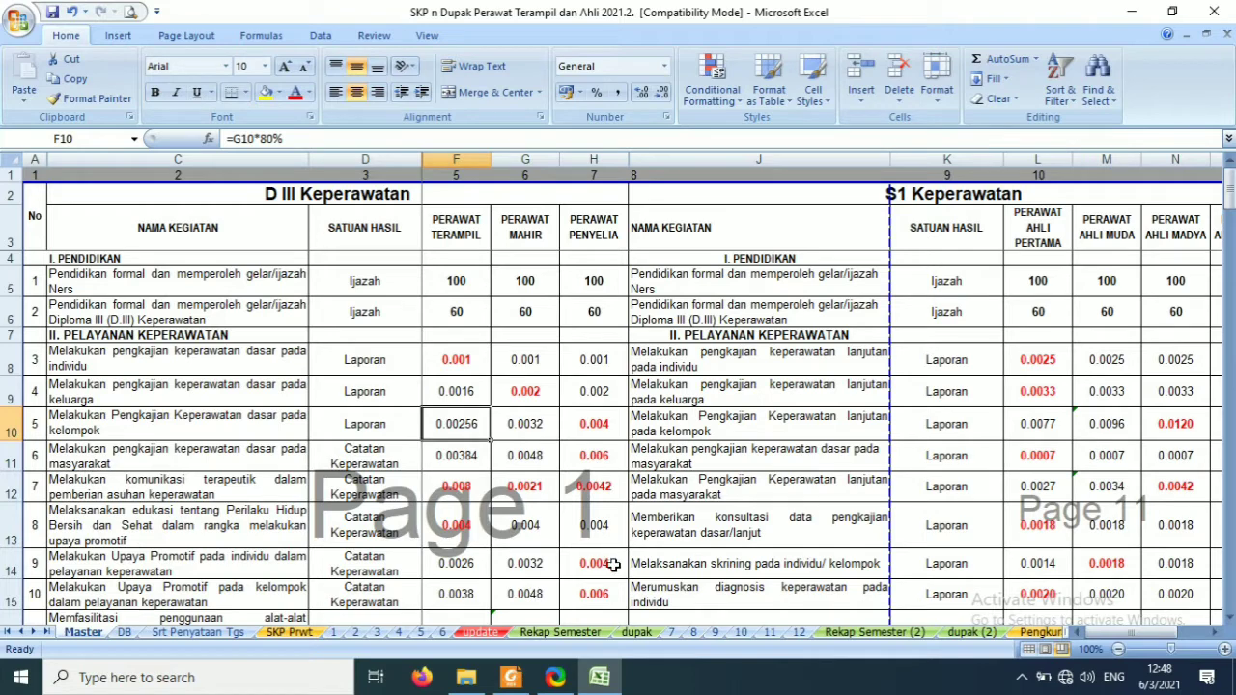
# - Review the S1 Keperawatan credits from Perawat Ahli Pertama to Ahli Utama in L3:O15 and the advanced assessment activities in column J
pyautogui.click(1157, 639)
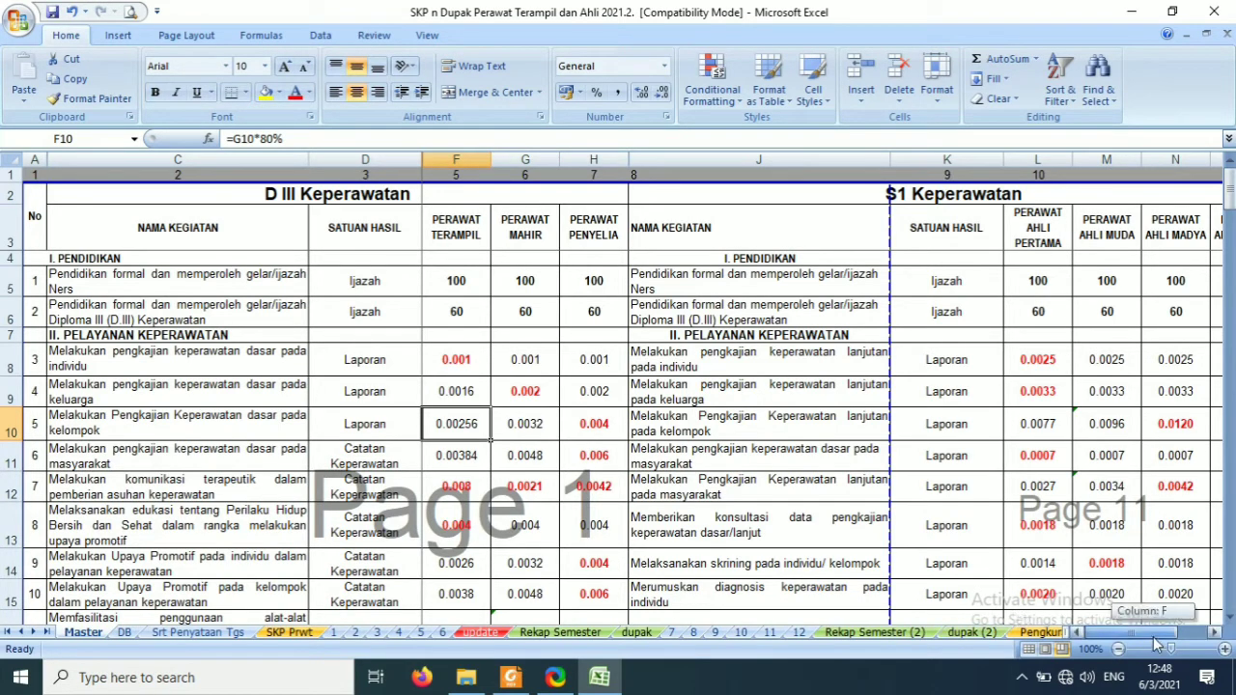
pyautogui.moveTo(1157, 645); pyautogui.dragTo(1168, 645)
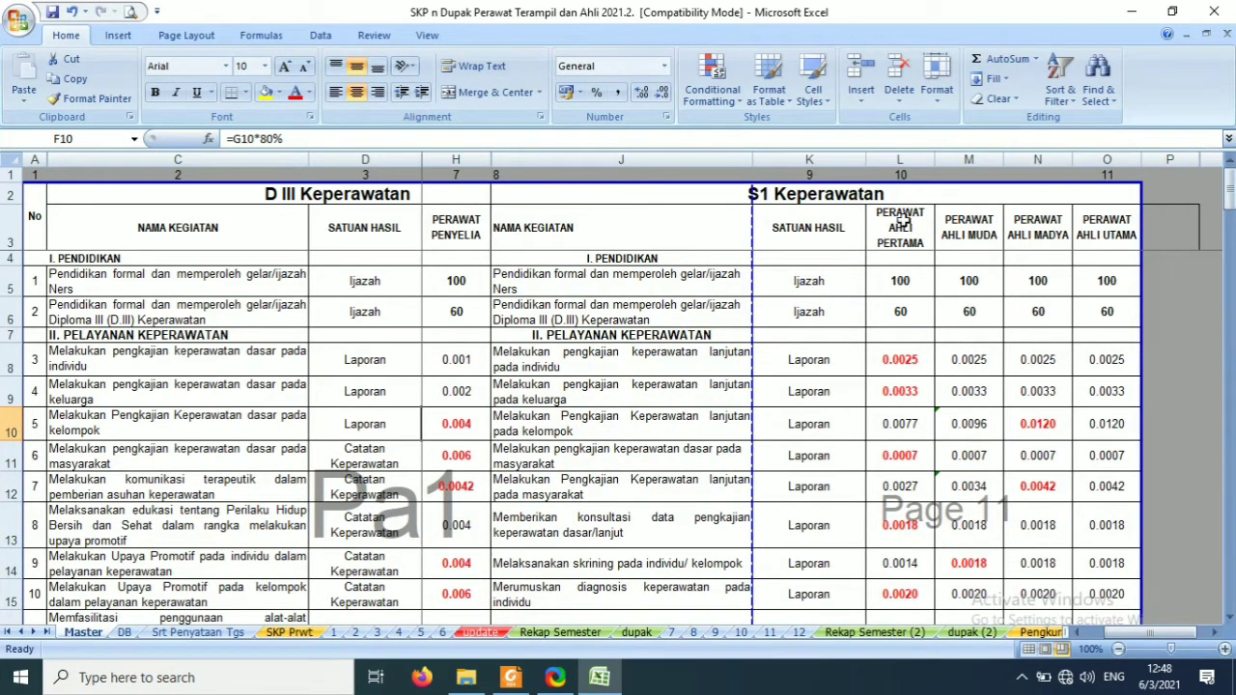
pyautogui.moveTo(899, 224); pyautogui.dragTo(1093, 589)
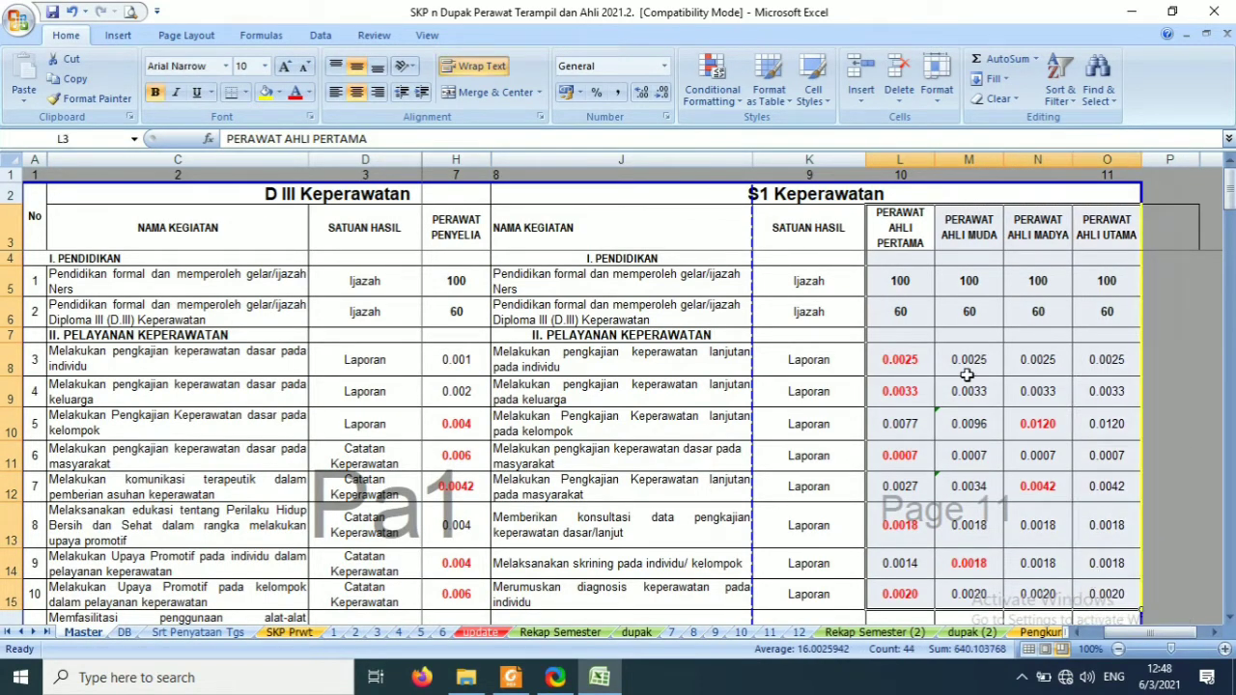
pyautogui.click(629, 363)
pyautogui.click(662, 434)
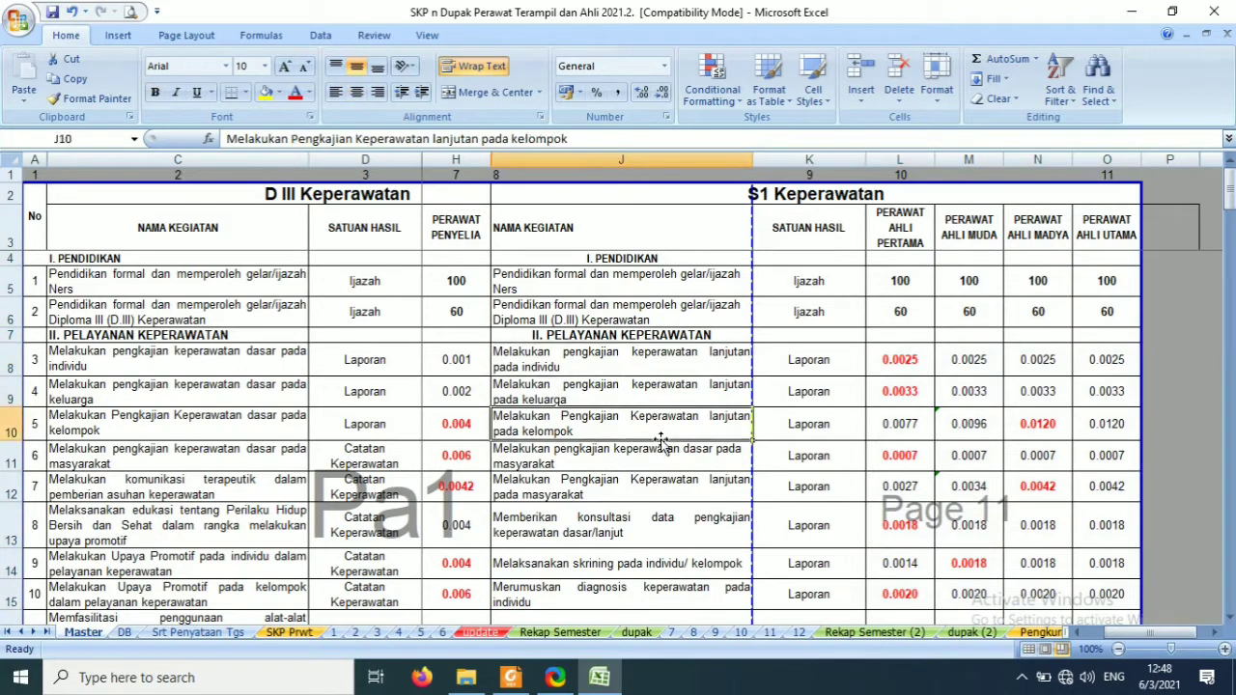
# - Switch to the PANRB No. 35 Tahun 2019 regulation in Foxit Reader and review the professional development activities in Lampiran III on page 86
pyautogui.click(530, 681)
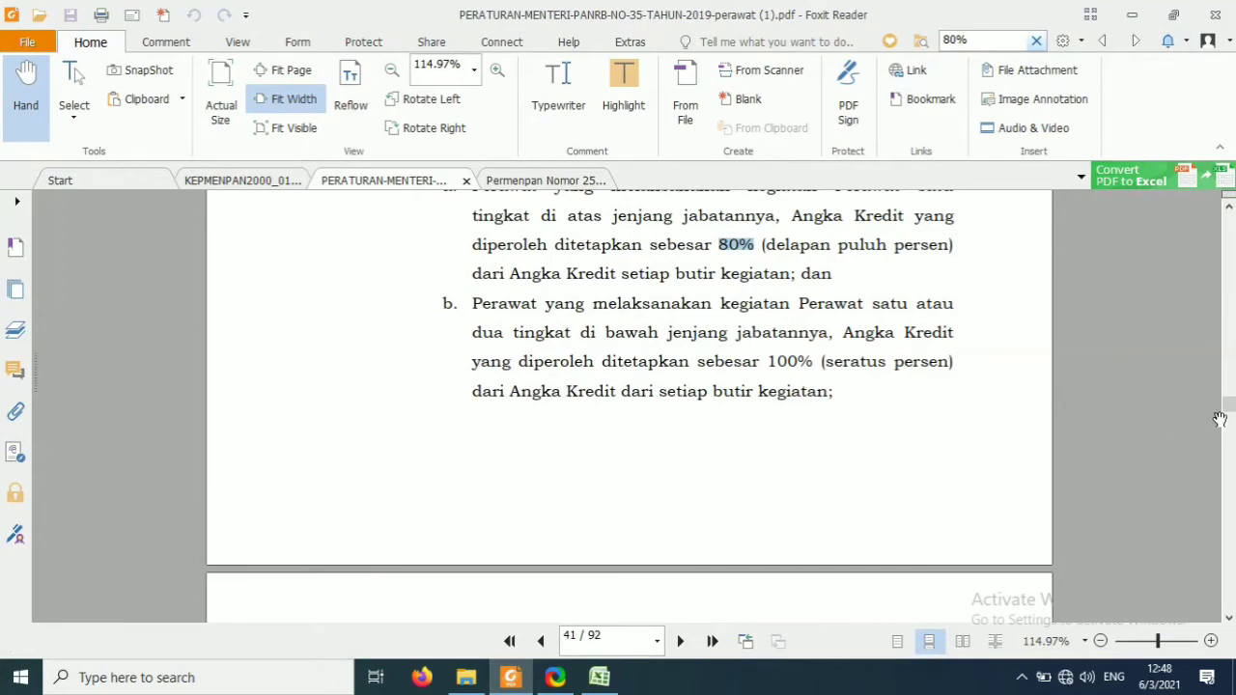
pyautogui.moveTo(1230, 411); pyautogui.dragTo(1206, 601)
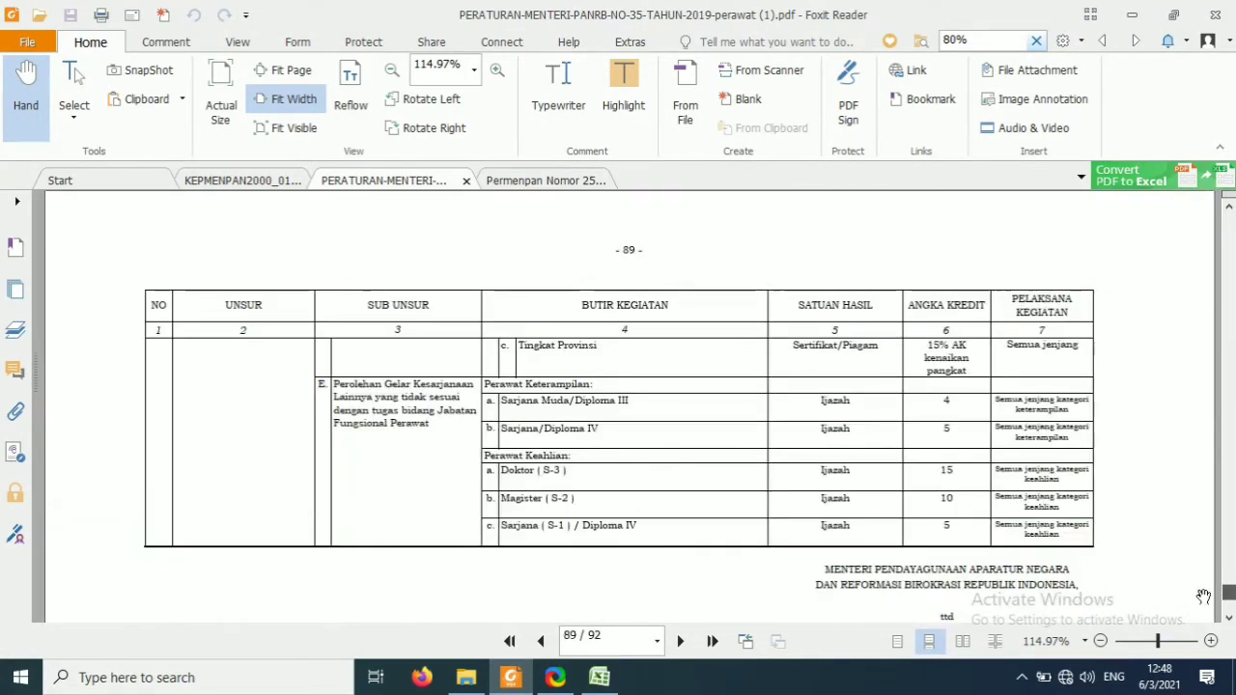
pyautogui.scroll(10, 1013, 441)
pyautogui.scroll(15, 976, 379)
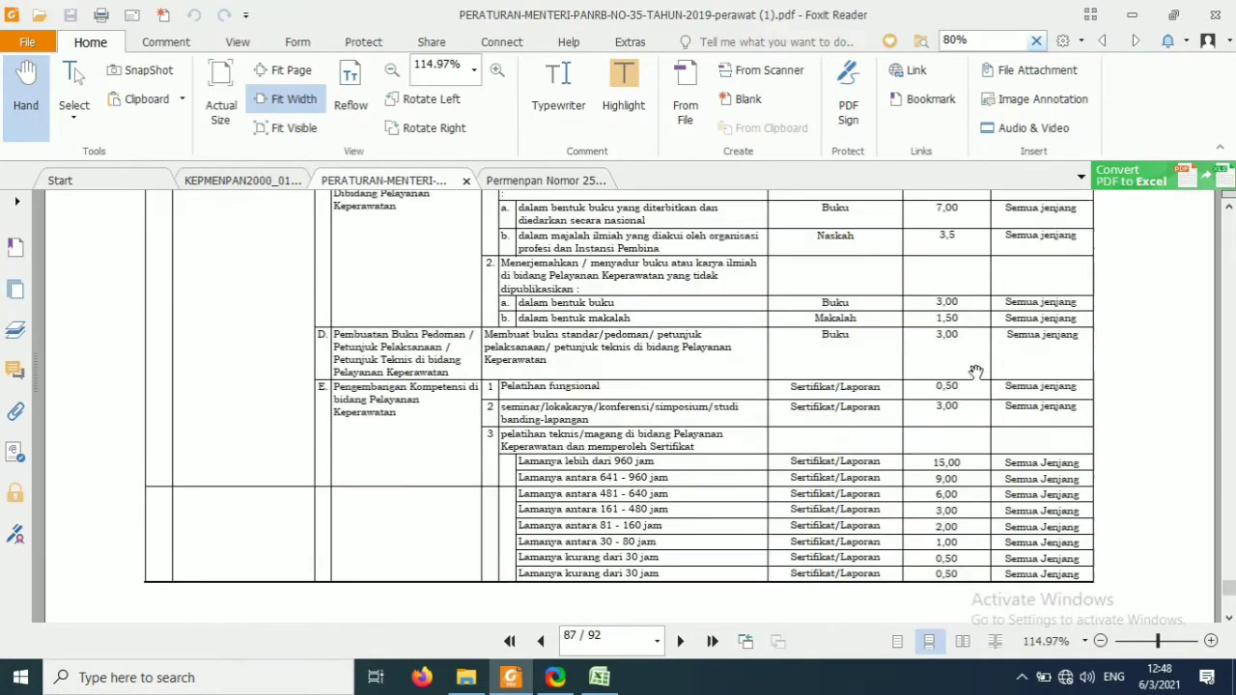
pyautogui.scroll(-5, 971, 359)
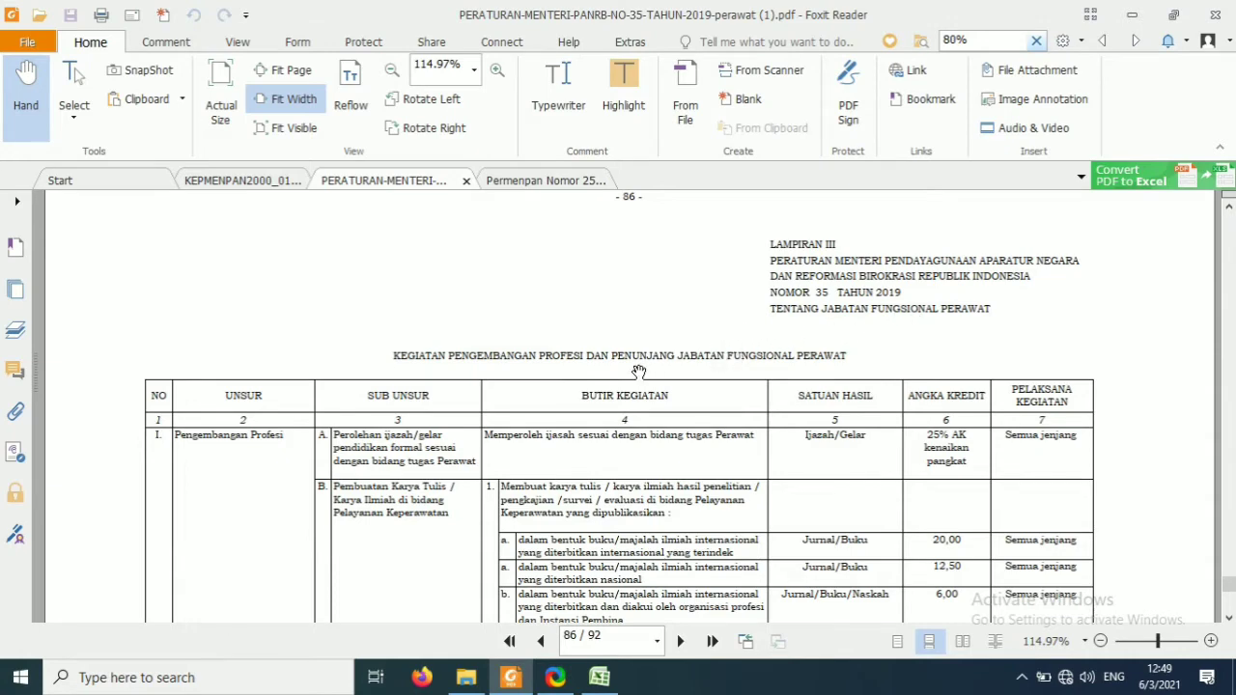
# - Locate the Kategori Keterampilan activity table in Lampiran I on page 74 and examine its credits per nurse level
pyautogui.scroll(10, 689, 331)
pyautogui.scroll(5, 709, 322)
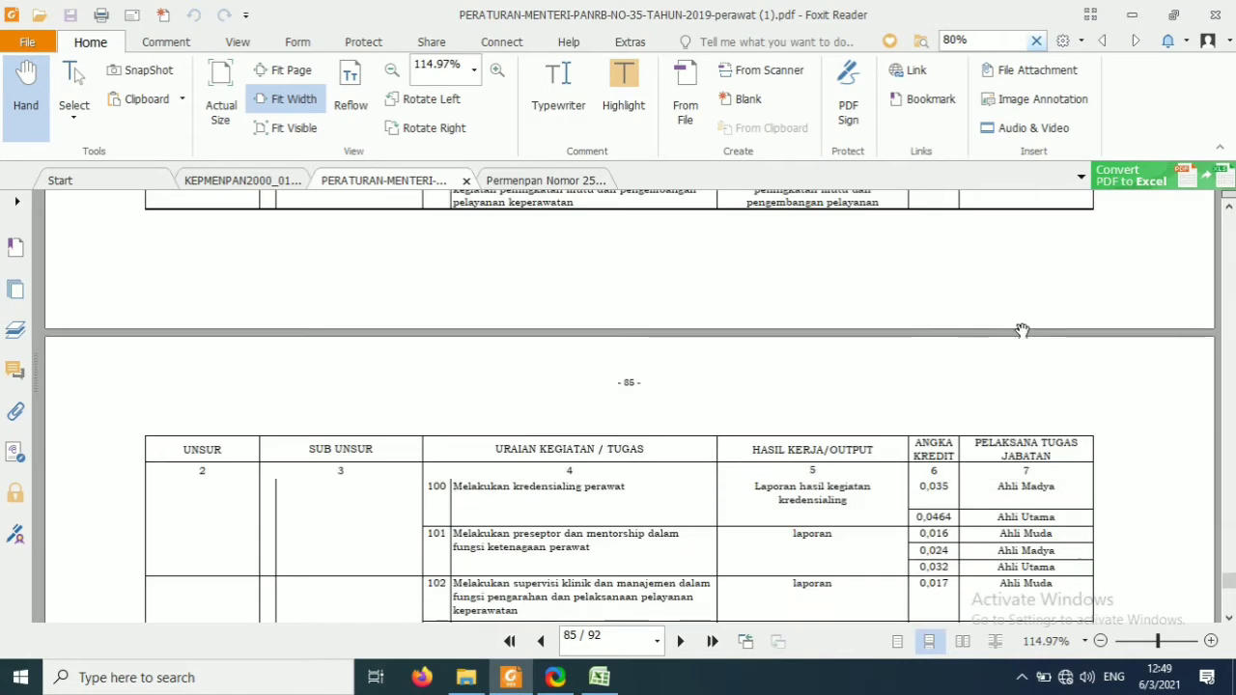
pyautogui.moveTo(1228, 580)
pyautogui.mouseDown()
pyautogui.moveTo(1222, 465)
pyautogui.moveTo(1209, 564)
pyautogui.mouseUp()
pyautogui.scroll(15, 748, 361)
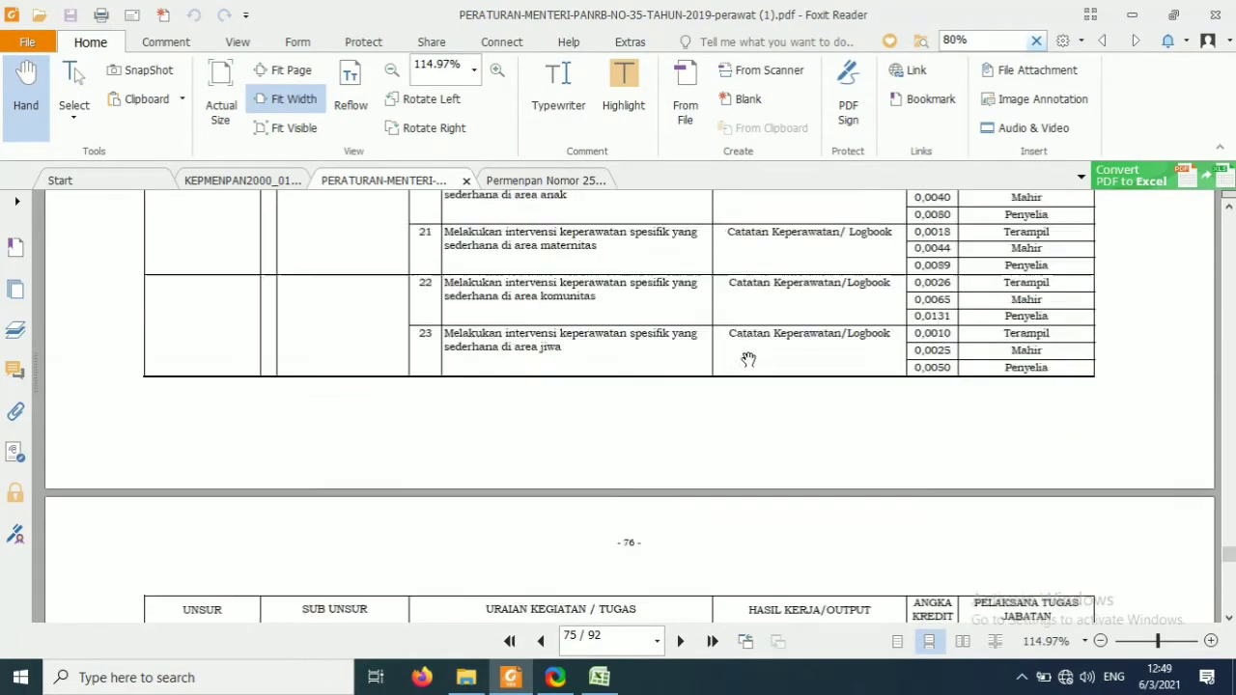
pyautogui.scroll(5, 748, 357)
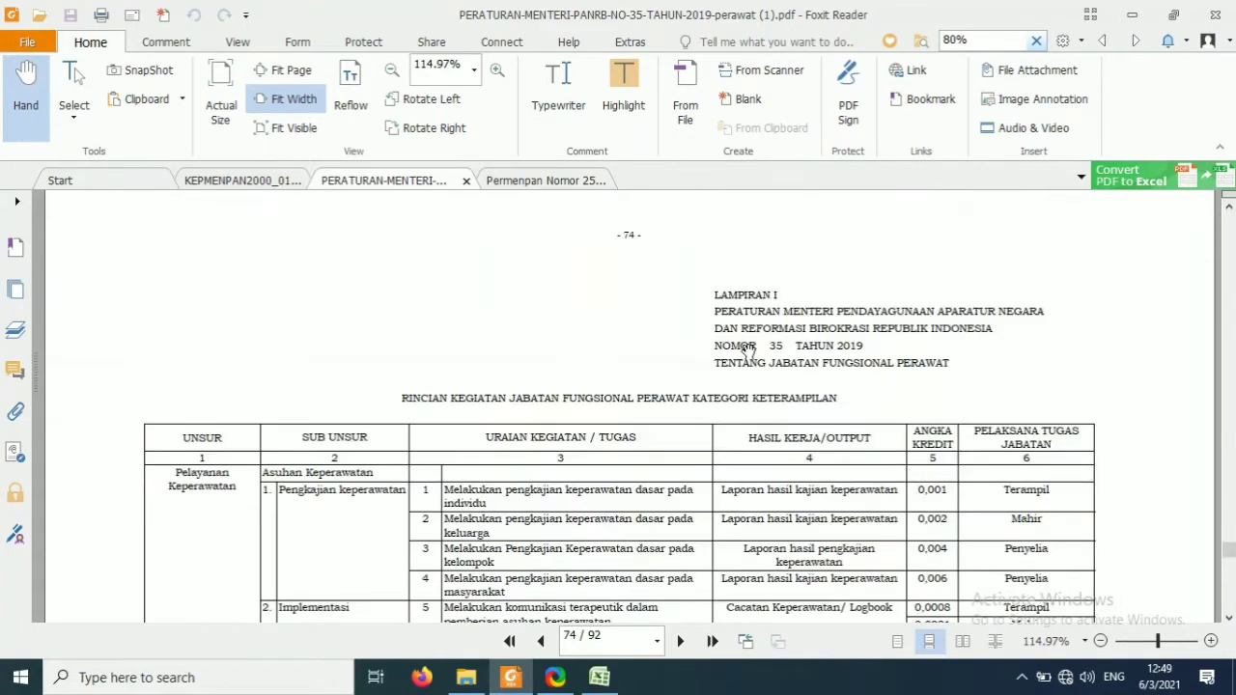
pyautogui.scroll(-4, 751, 348)
pyautogui.scroll(3, 758, 333)
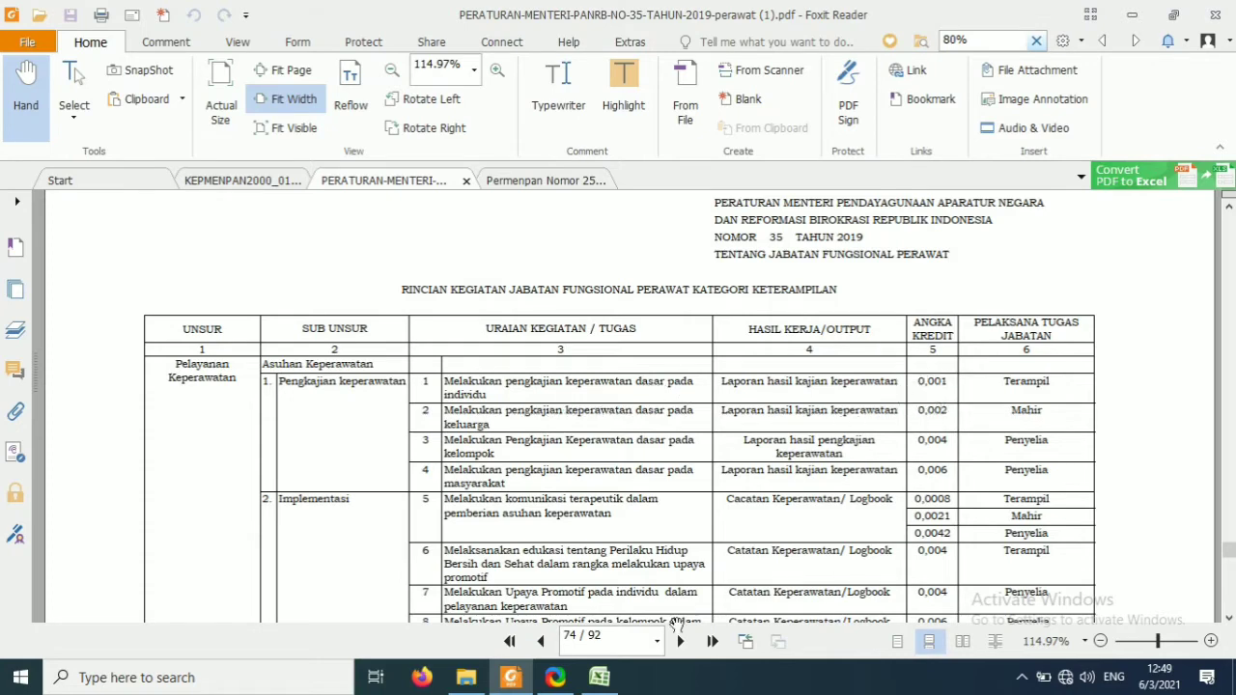
# - Switch to the Excel workbook and match the basic individual nursing assessment in C8 with the Perawat Terampil credit in F8
pyautogui.click(605, 679)
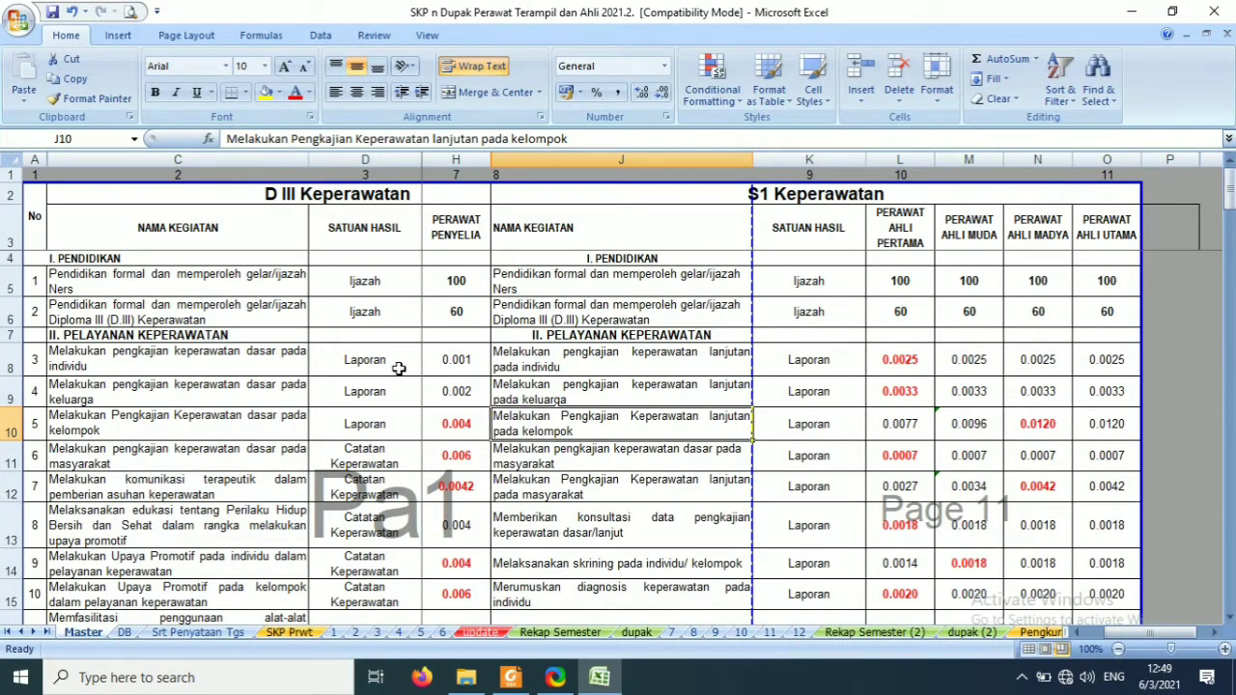
pyautogui.click(190, 358)
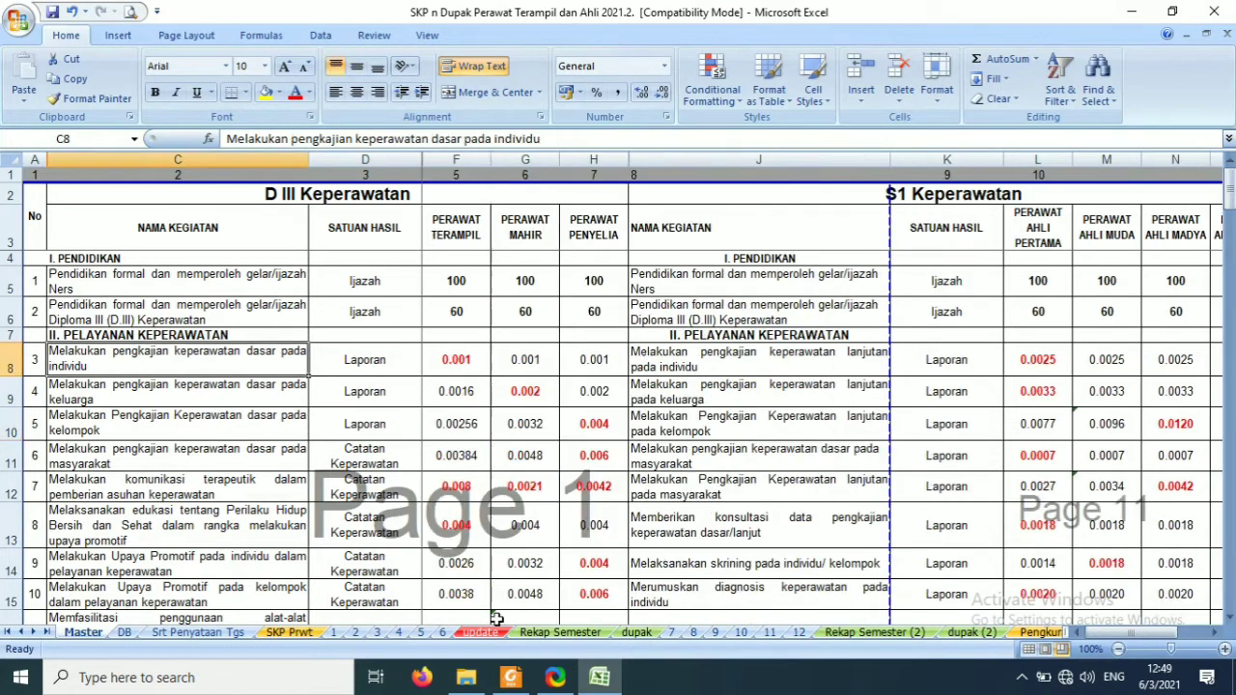
pyautogui.click(465, 360)
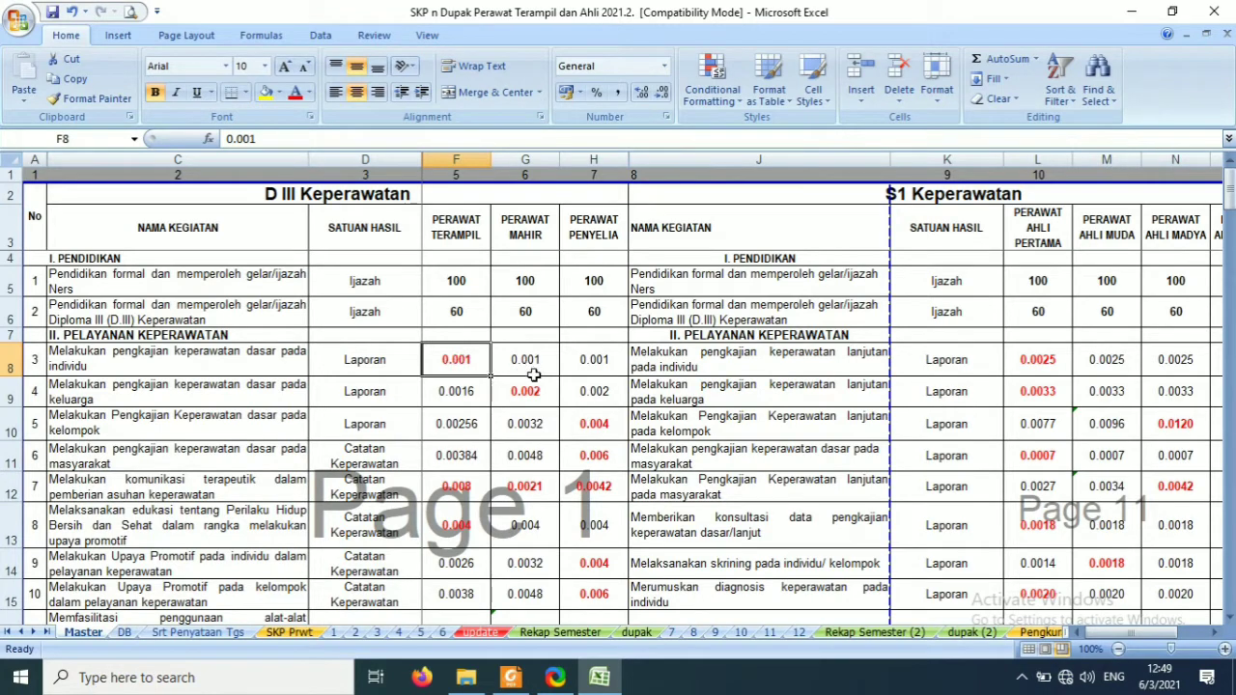
# - Switch back to the regulation in Foxit Reader and check the Mahir credit for the basic family nursing assessment, item 2
pyautogui.click(599, 679)
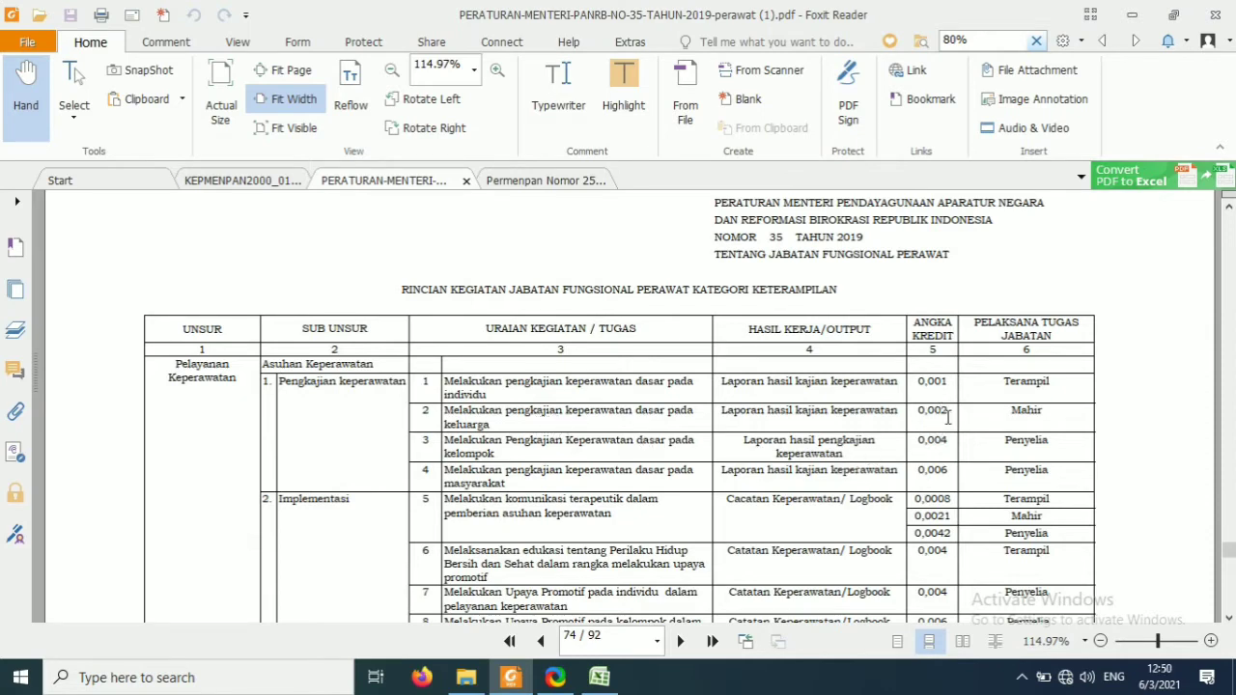
pyautogui.moveTo(951, 413); pyautogui.dragTo(893, 413)
pyautogui.click(614, 432)
# - Return to the Excel workbook and compare activity C9 with its Perawat Mahir credit in G9 and the Perawat Terampil formula in F9
pyautogui.click(598, 678)
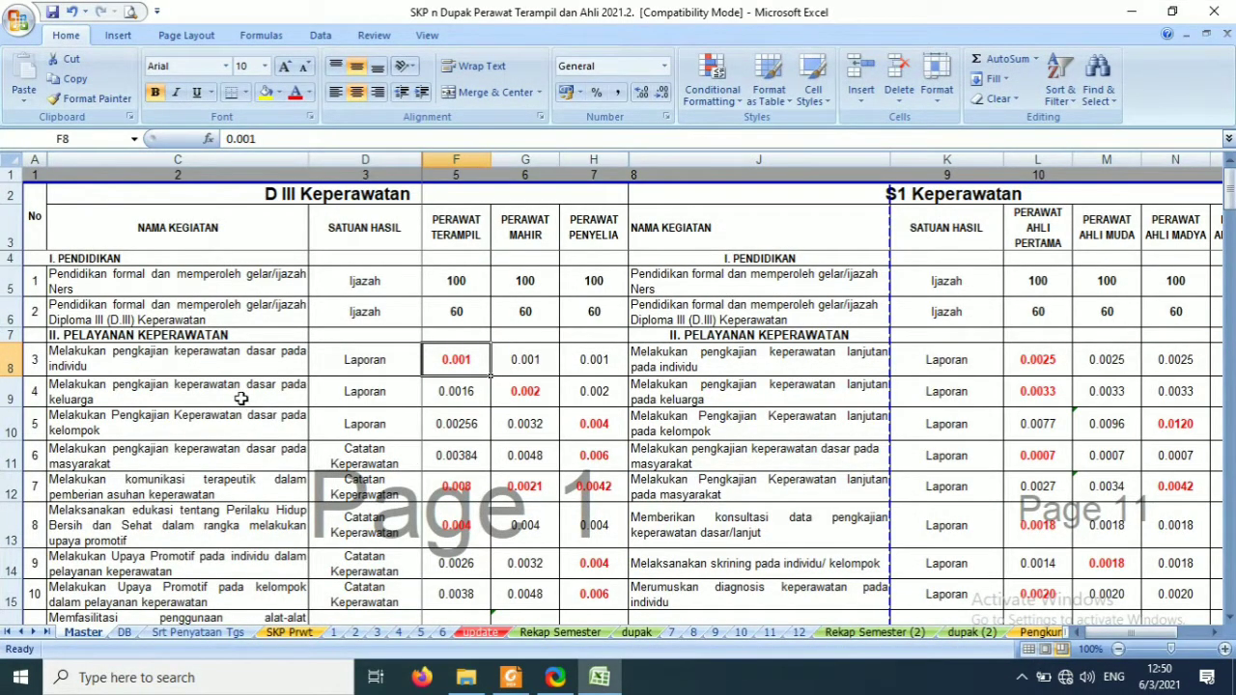
pyautogui.click(241, 397)
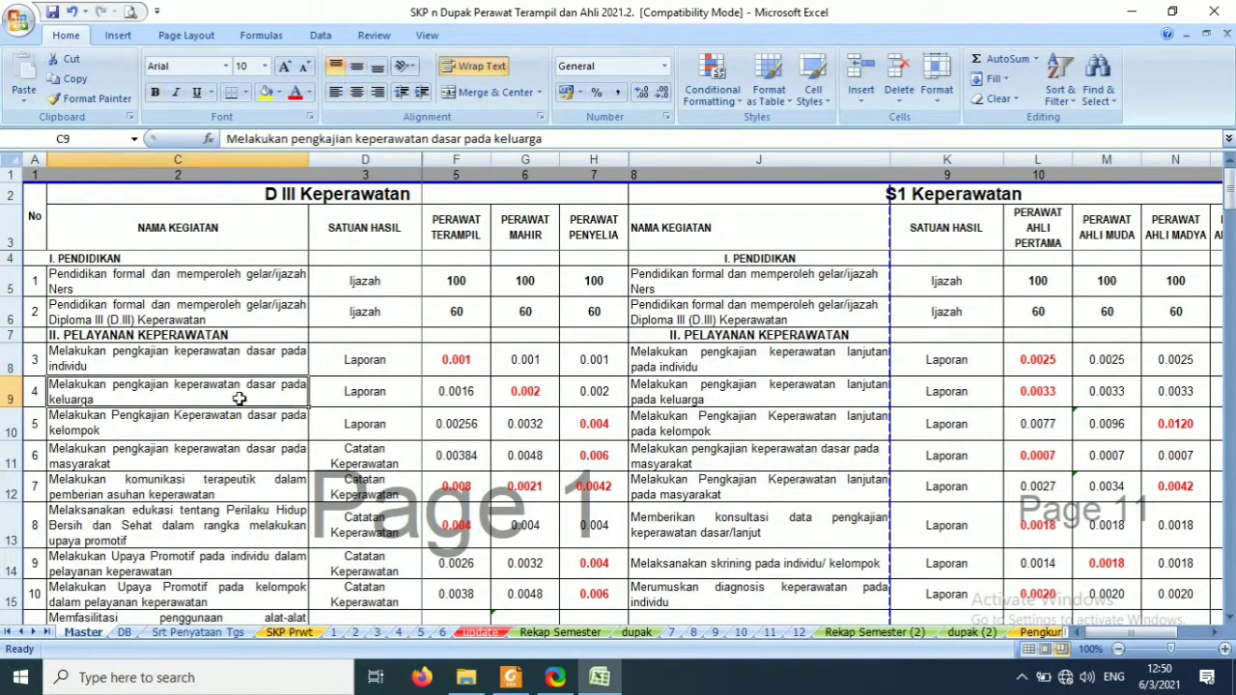
pyautogui.click(528, 398)
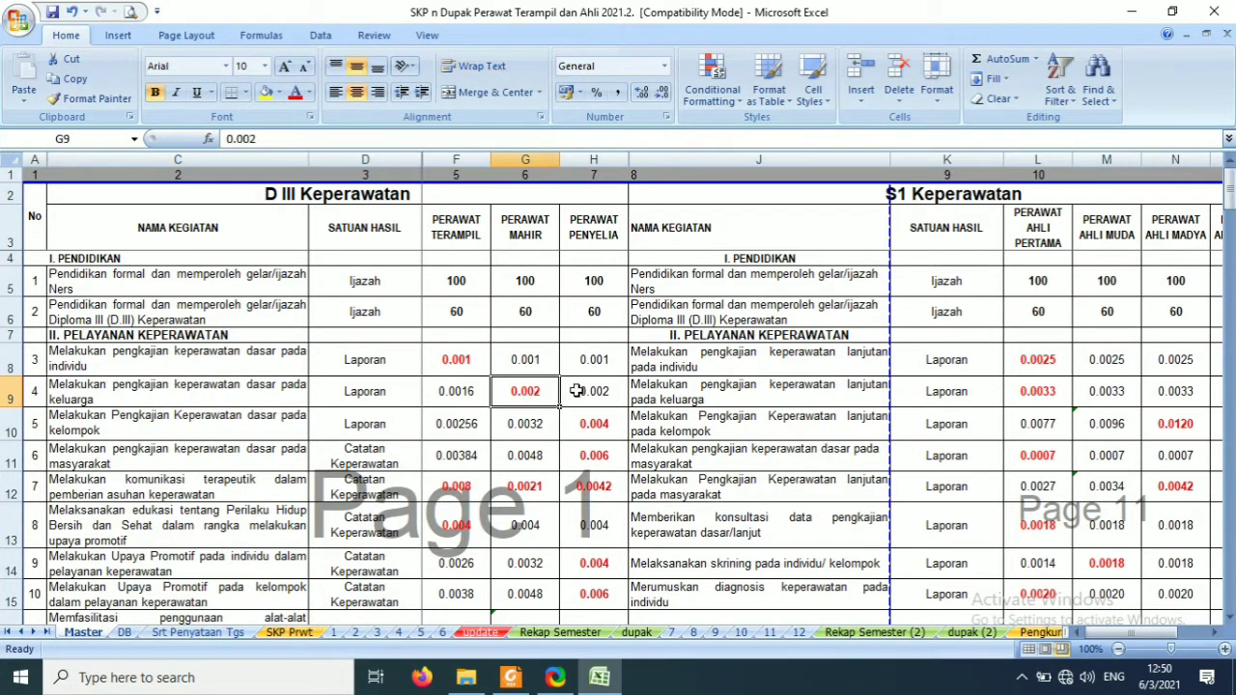
pyautogui.click(459, 393)
# - Switch to the regulation in Foxit Reader and find the Kategori Keahlian activity table with the Ahli credits on page 78
pyautogui.moveTo(523, 683)
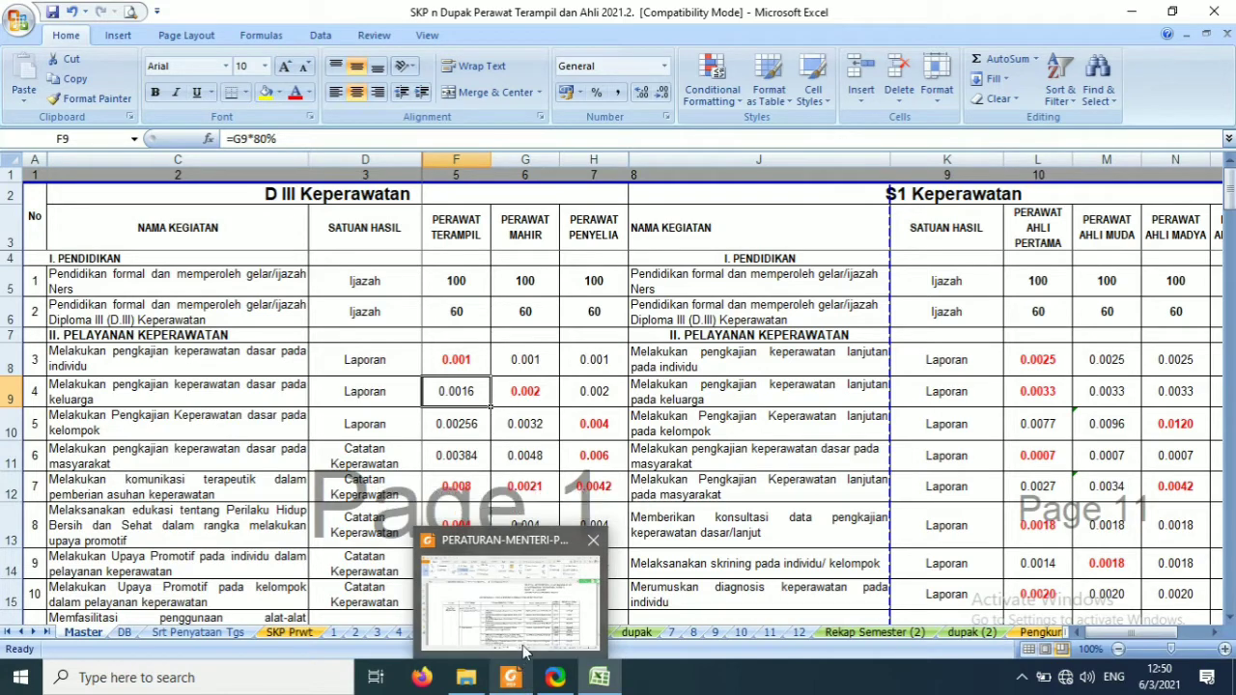
pyautogui.moveTo(521, 625)
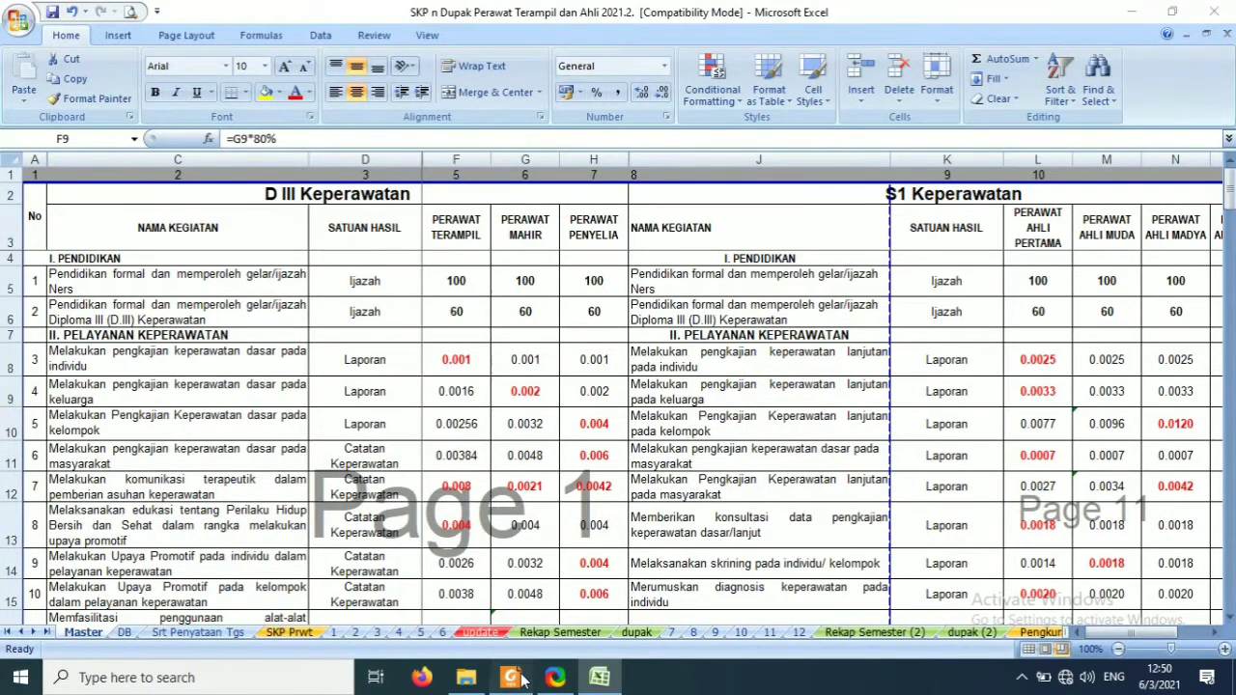
pyautogui.click(510, 677)
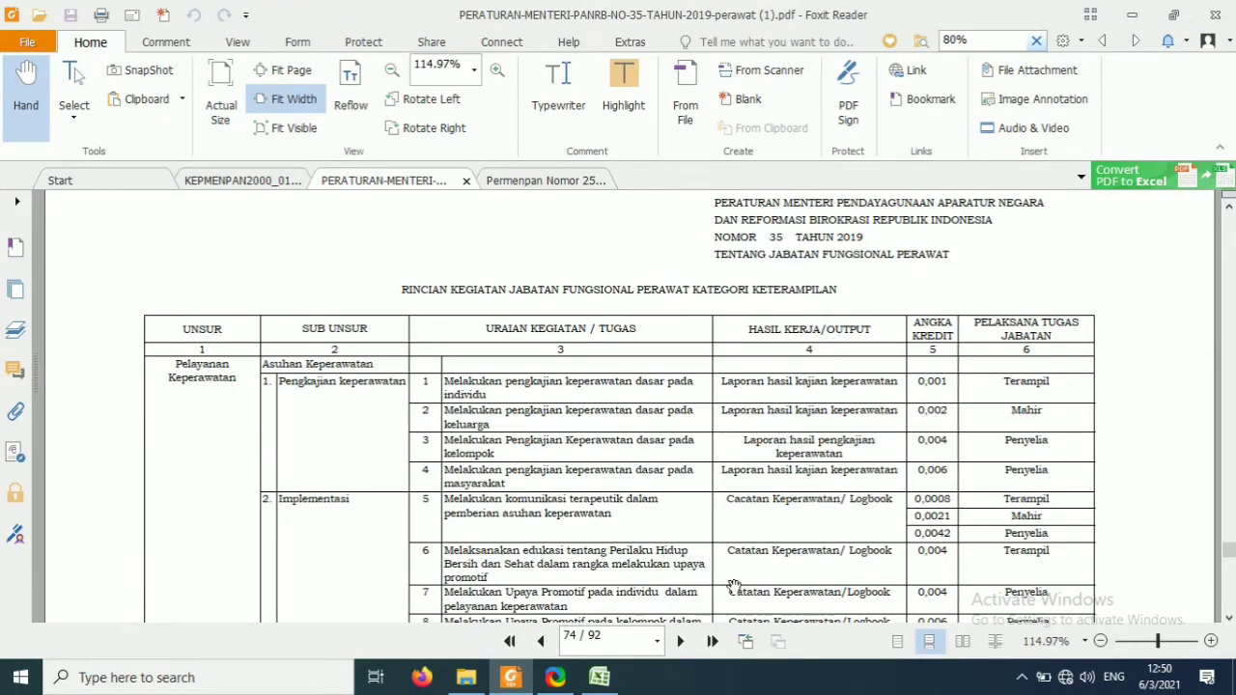
pyautogui.moveTo(1226, 553); pyautogui.dragTo(1228, 593)
pyautogui.scroll(6, 1061, 469)
pyautogui.scroll(10, 1058, 455)
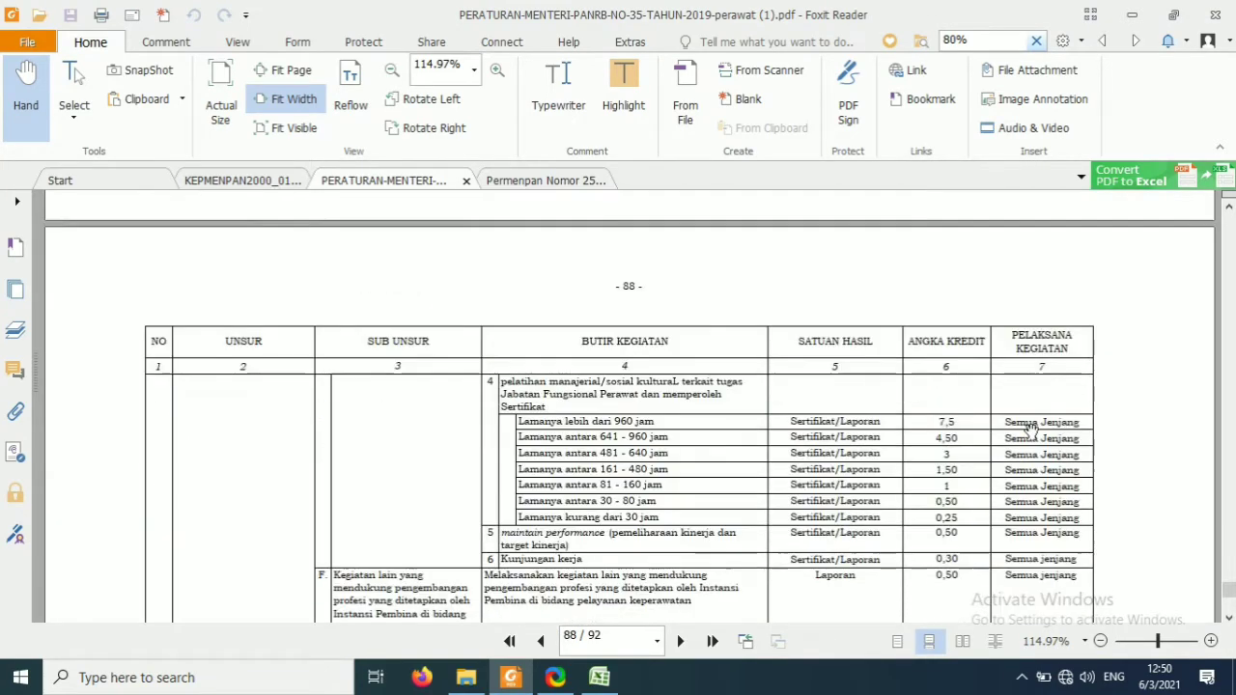
pyautogui.scroll(12, 1024, 410)
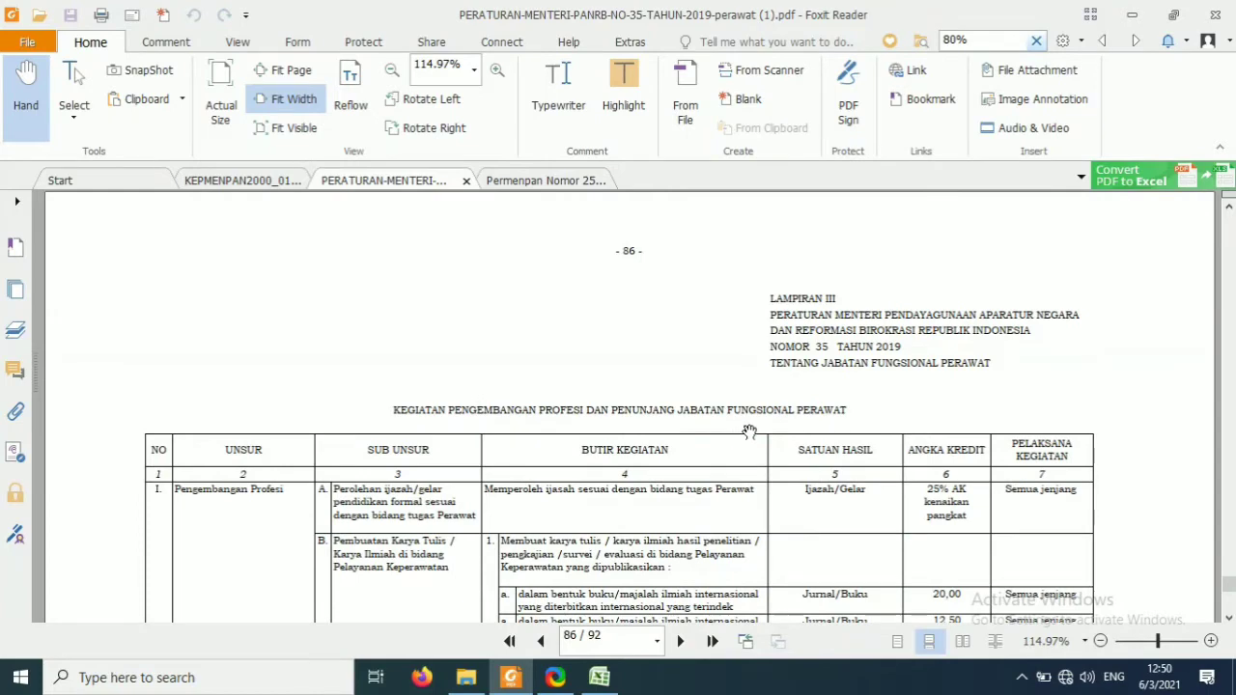
pyautogui.scroll(-3, 766, 404)
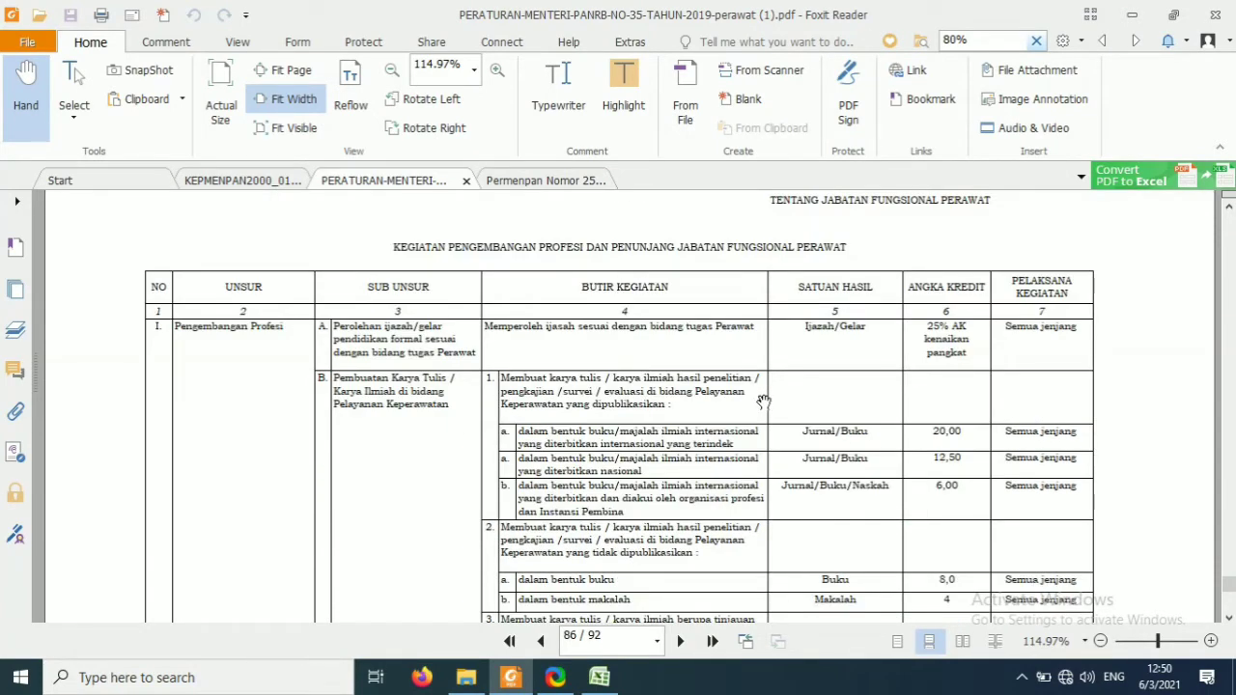
pyautogui.scroll(20, 763, 402)
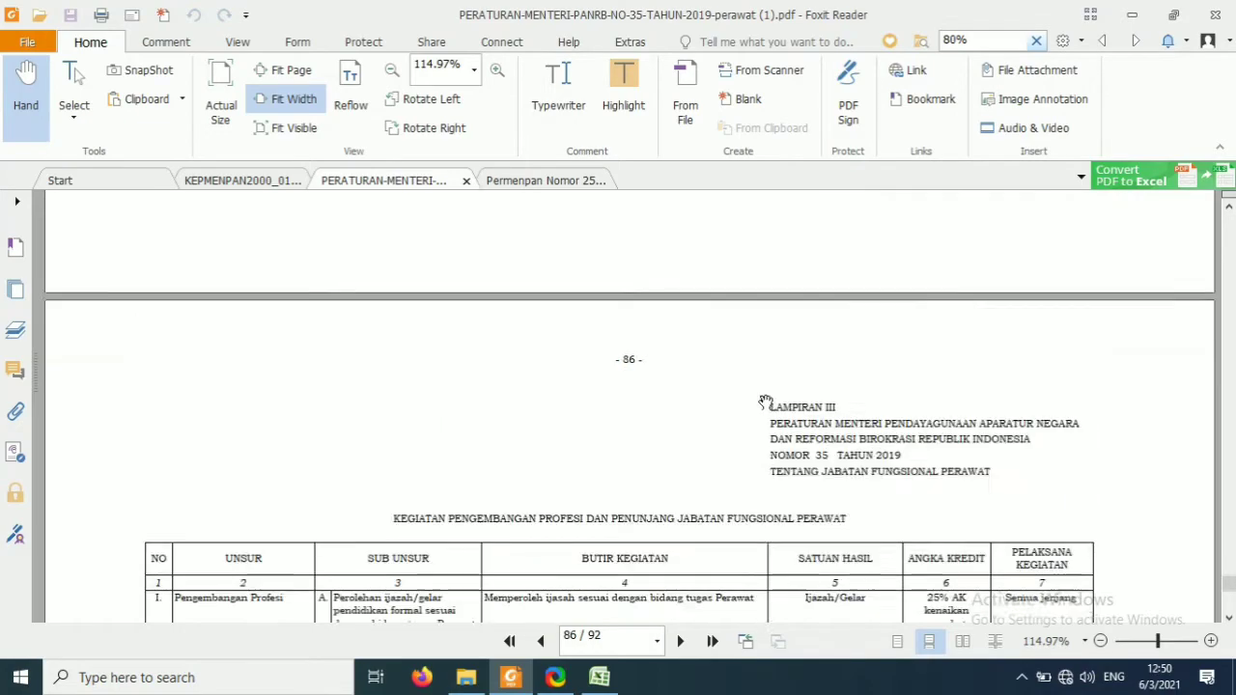
pyautogui.scroll(20, 772, 377)
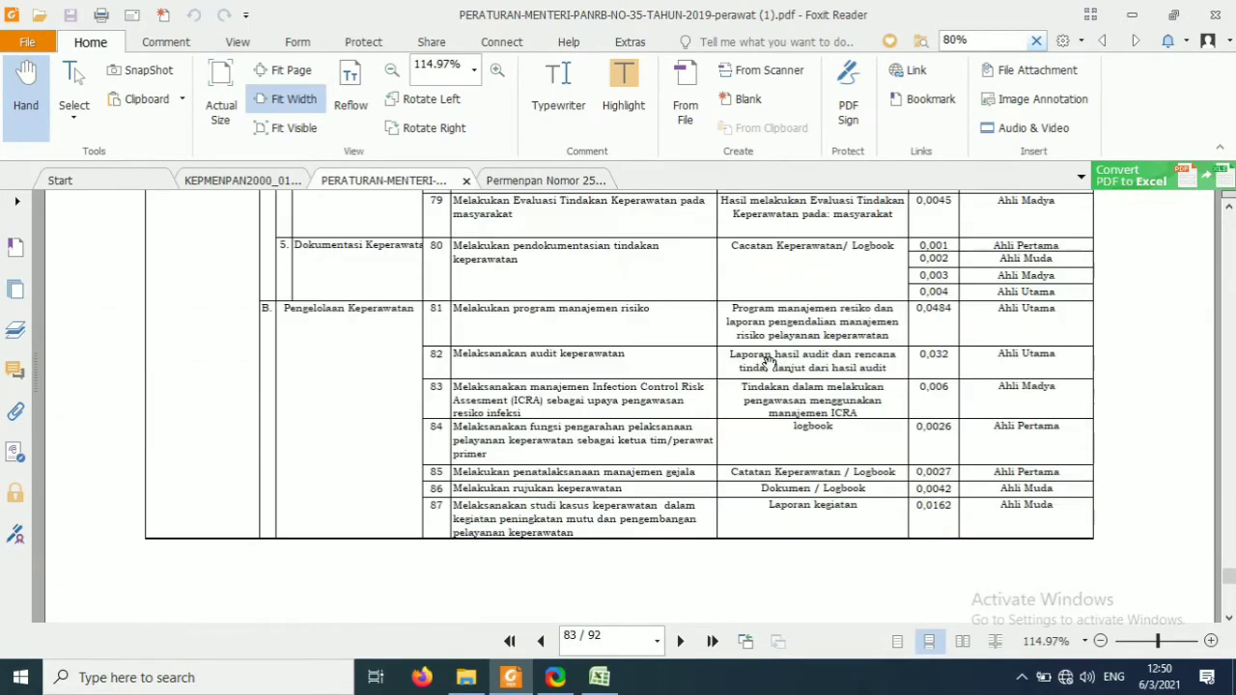
pyautogui.scroll(20, 772, 343)
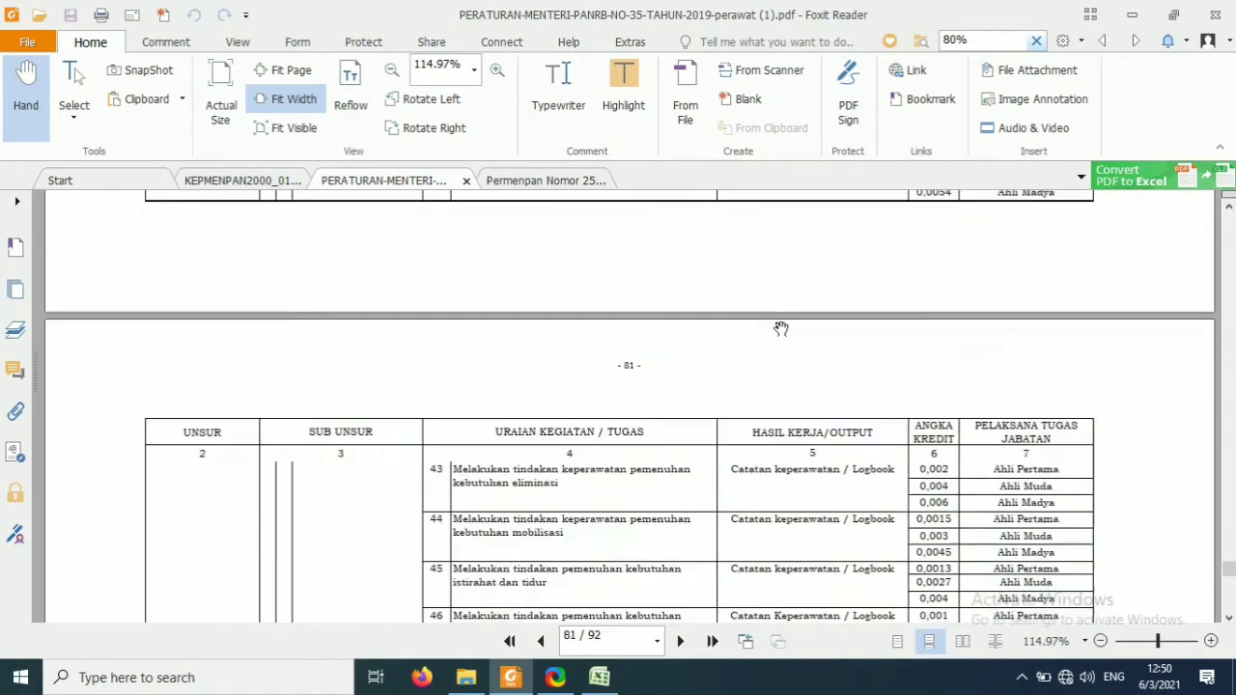
pyautogui.scroll(20, 799, 317)
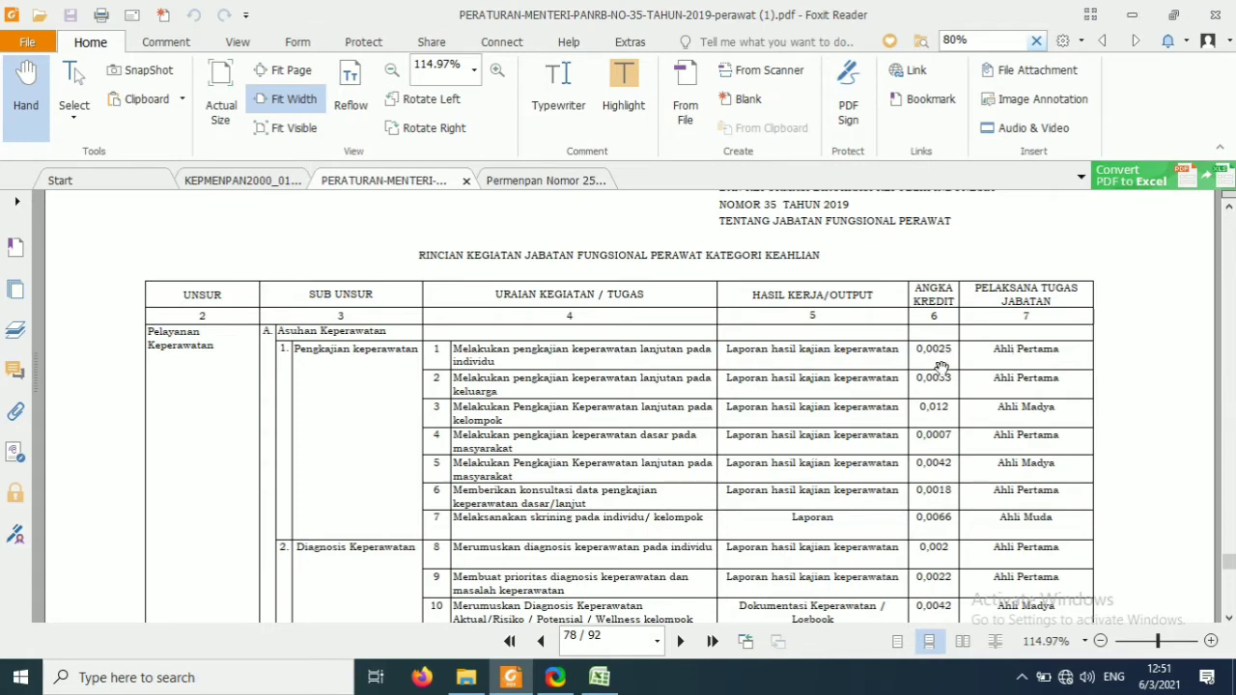
# - In the Excel workbook, match activity J8 with the Ahli Pertama credit in L8 and inspect the Ahli Muda formula in M8
pyautogui.click(598, 677)
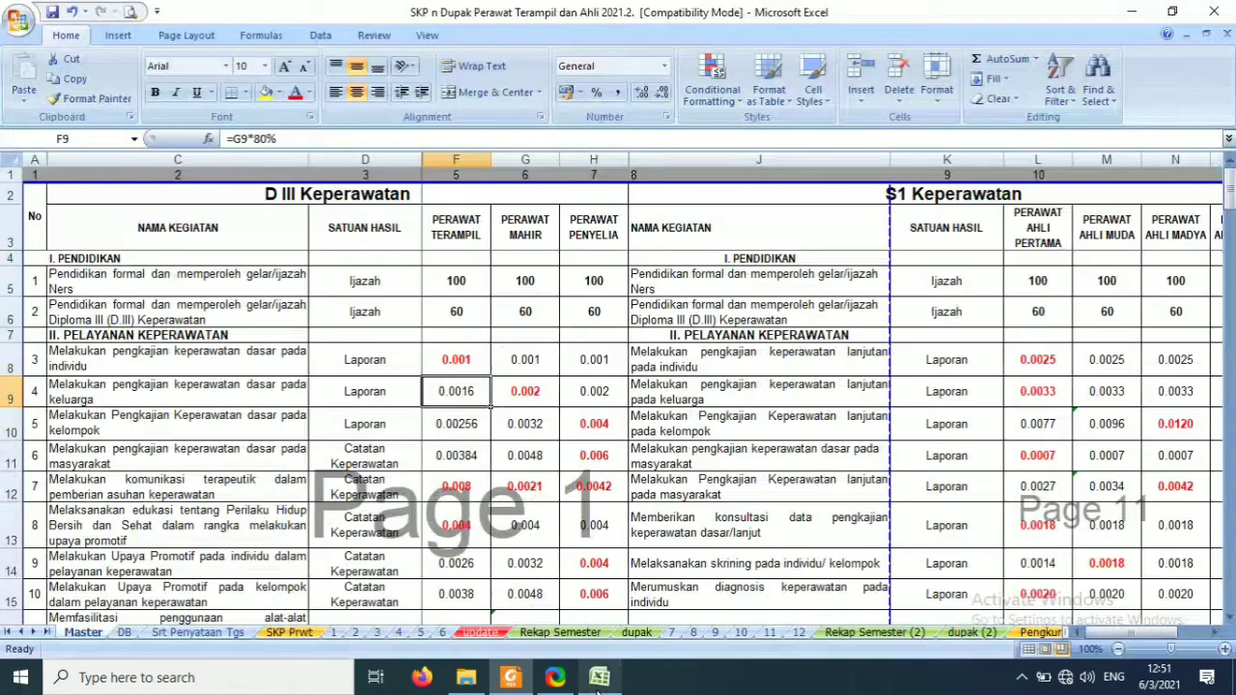
pyautogui.click(801, 368)
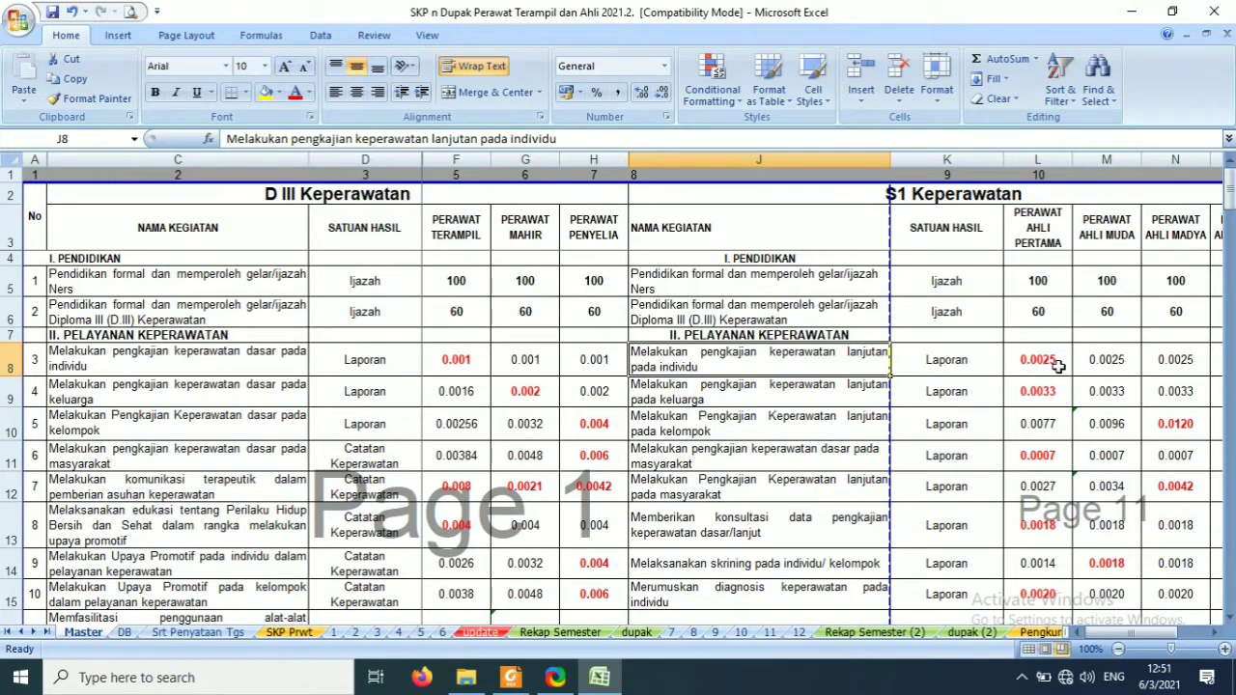
pyautogui.click(1056, 363)
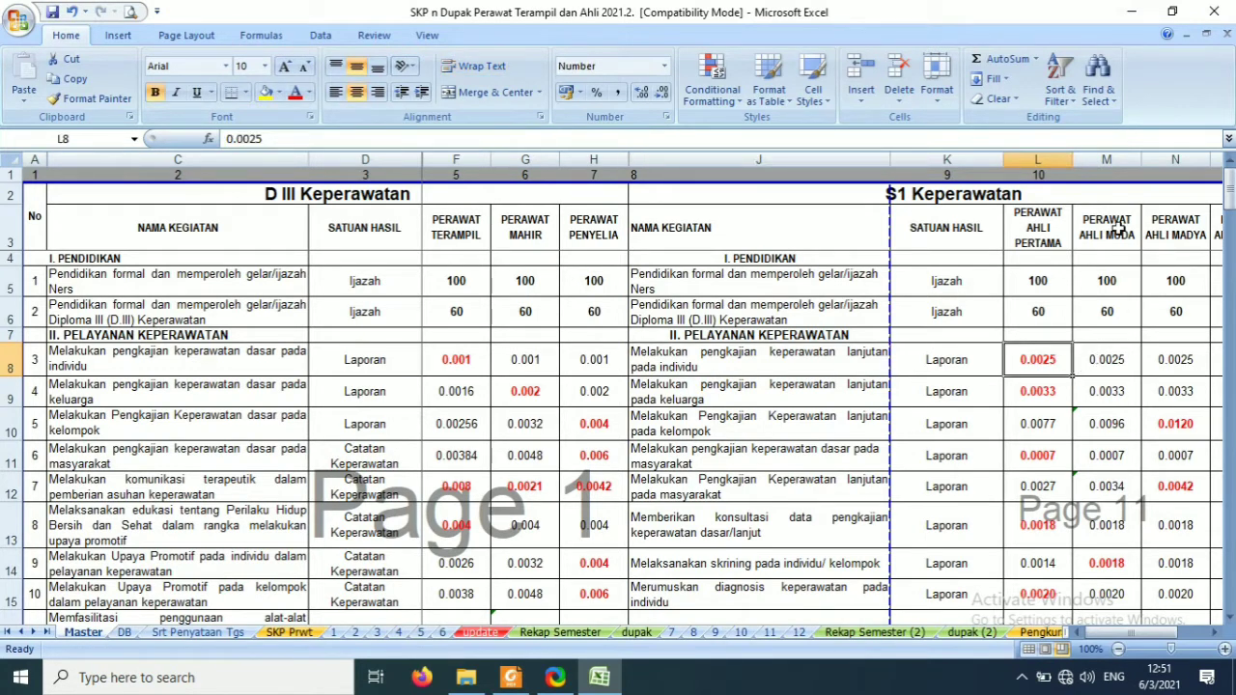
pyautogui.click(1102, 366)
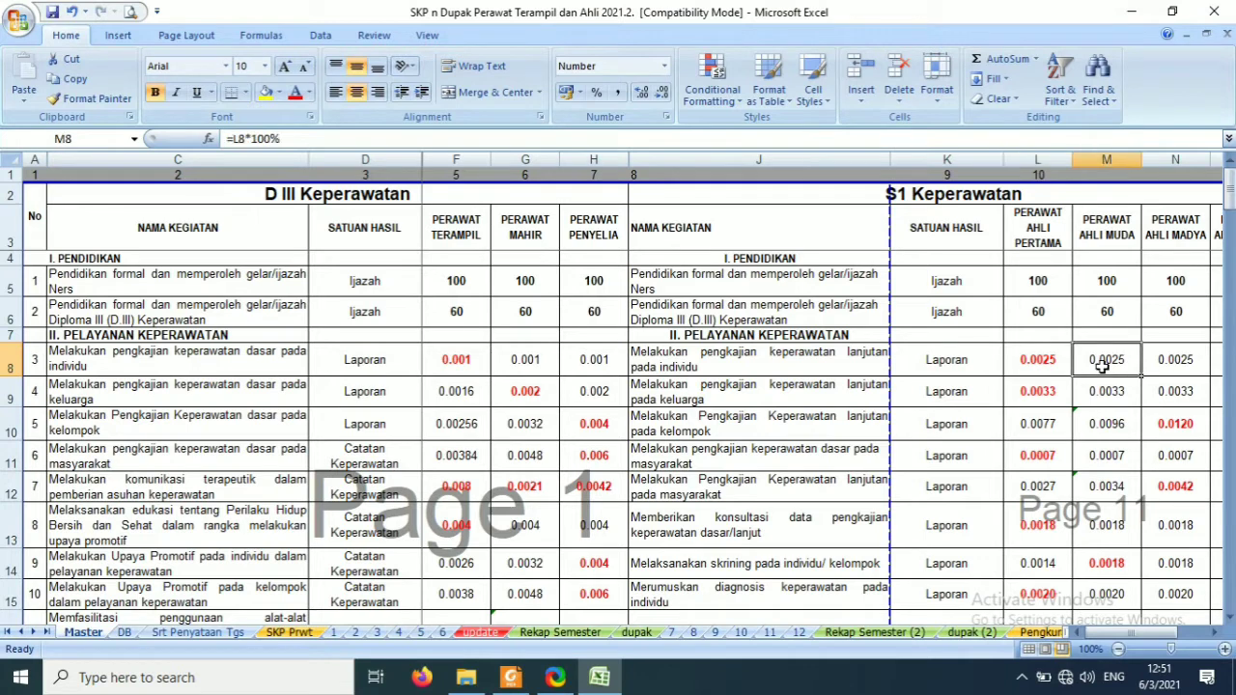
pyautogui.click(1050, 367)
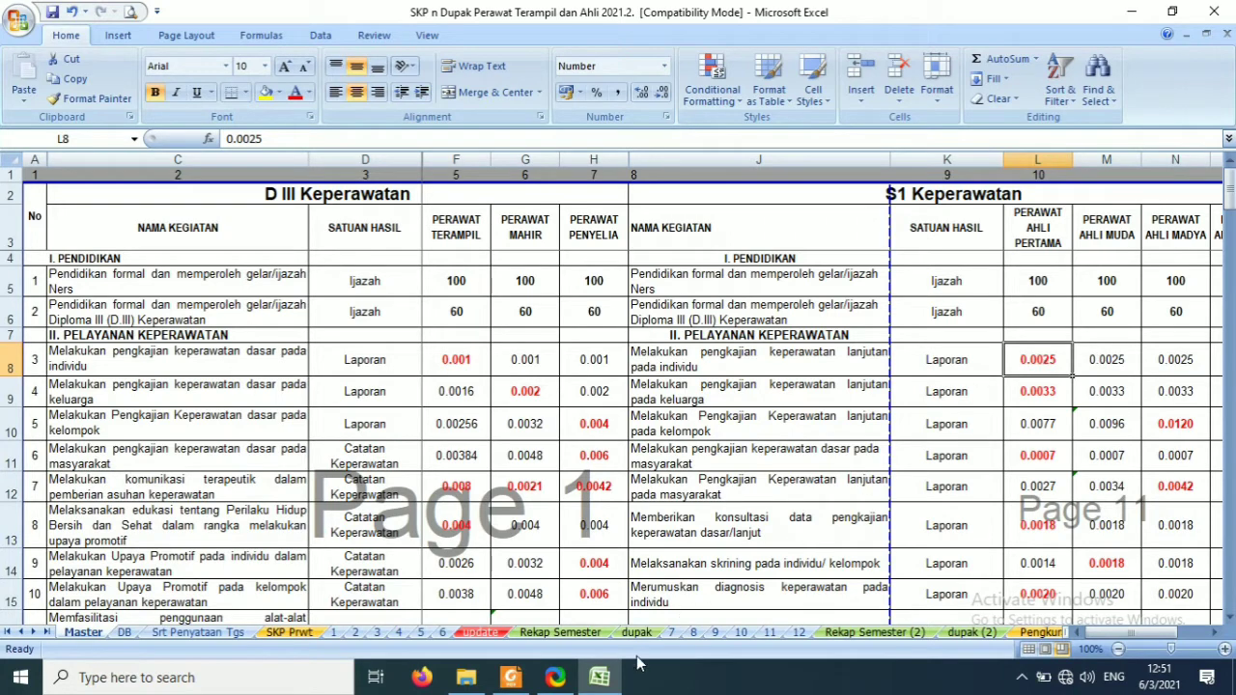
# - Check the Ahli Madya credit for the advanced group assessment in the regulation and match it with J10 and N10 in the workbook
pyautogui.click(606, 684)
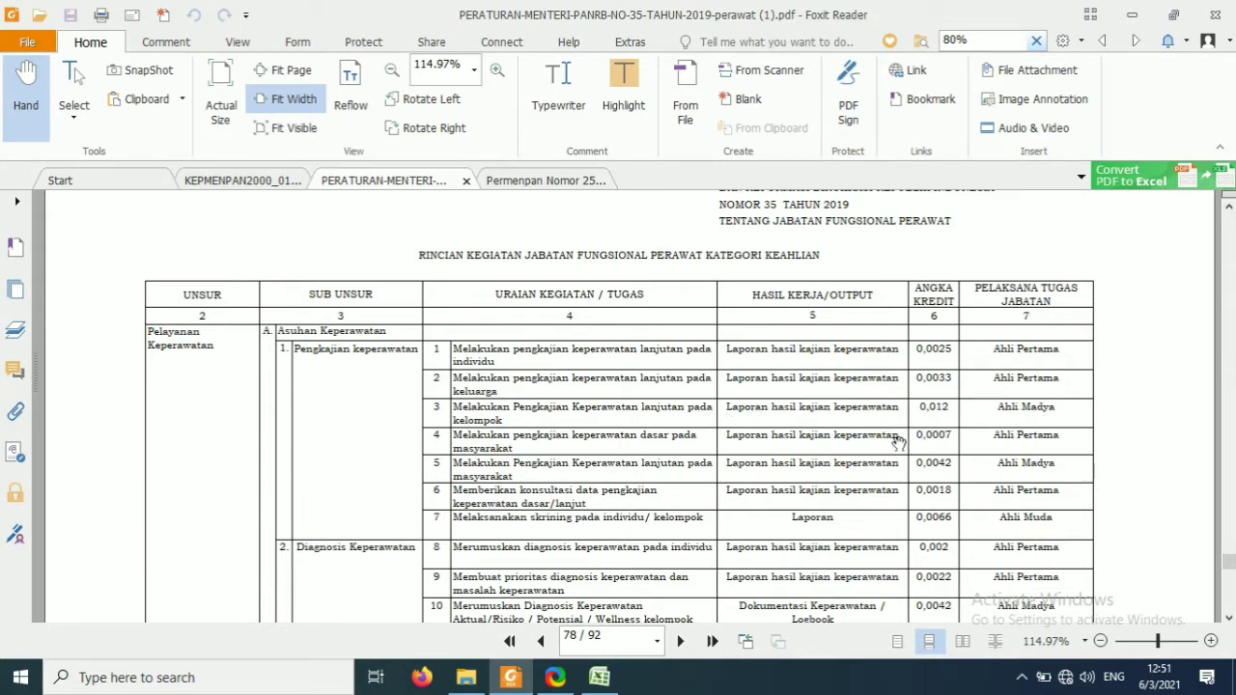
pyautogui.click(599, 677)
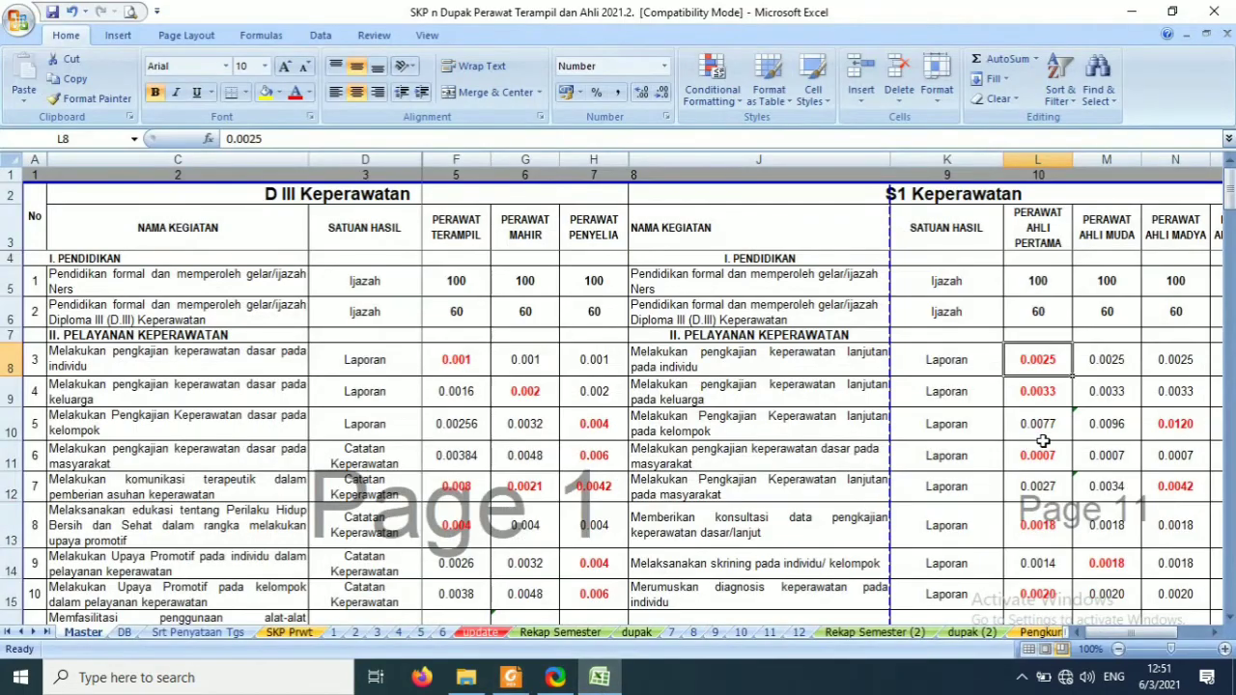
pyautogui.click(1166, 430)
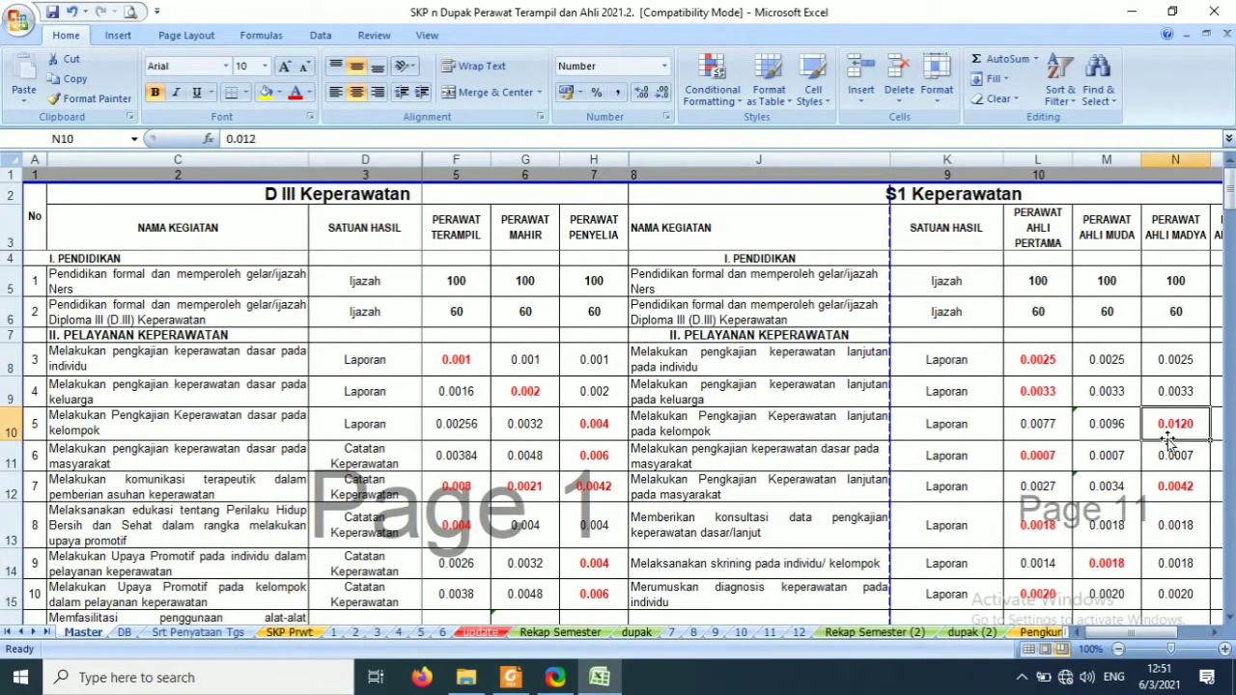
pyautogui.click(840, 433)
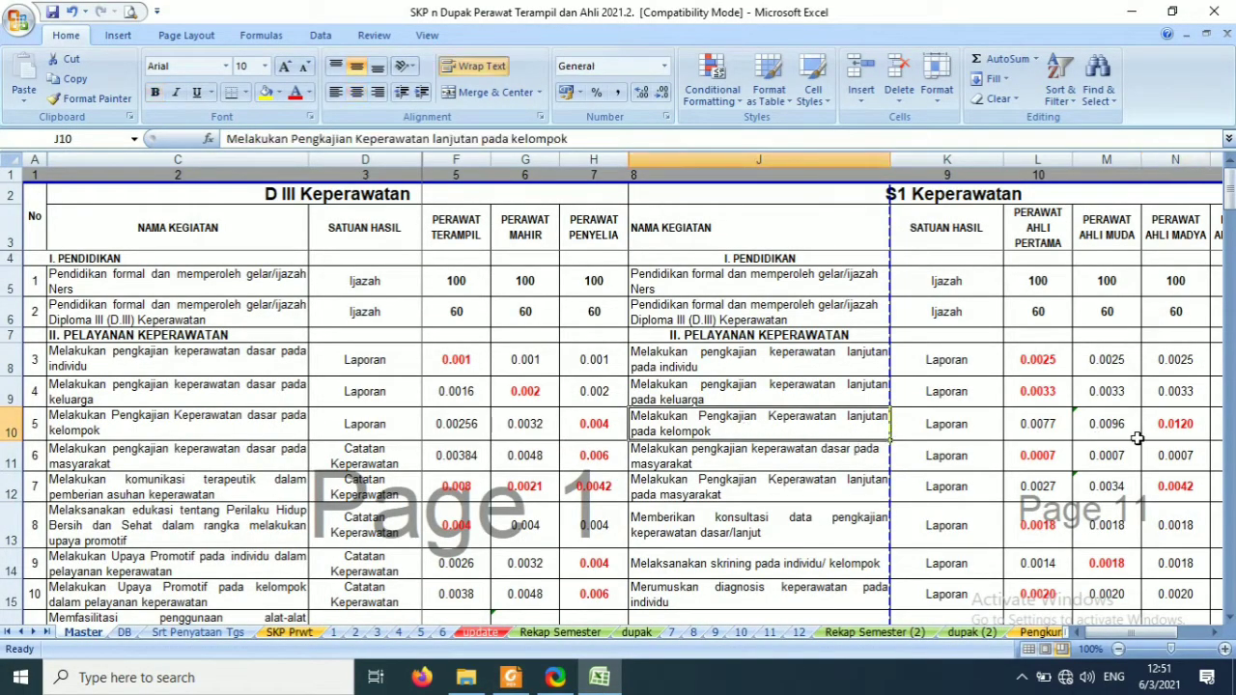
pyautogui.click(1180, 434)
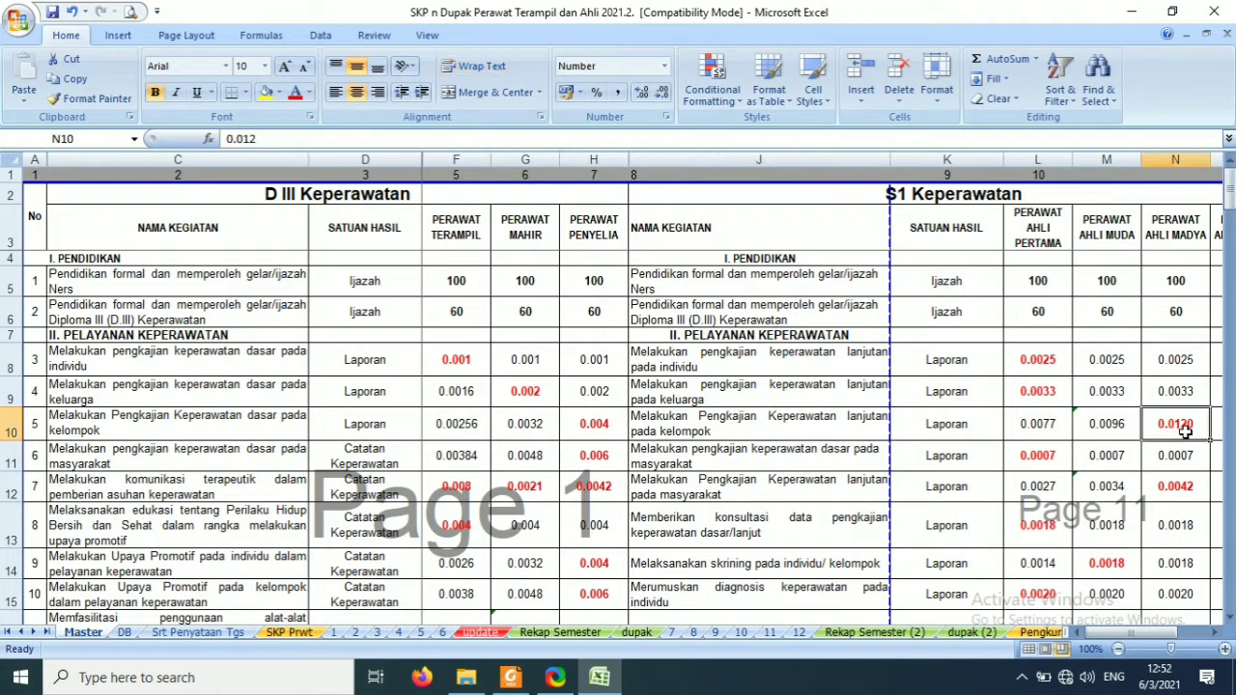
# - Trace how the row 10 credits for Ahli Utama, Ahli Muda and Ahli Pertama derive from the Ahli Madya credit in N10
pyautogui.press('Right')
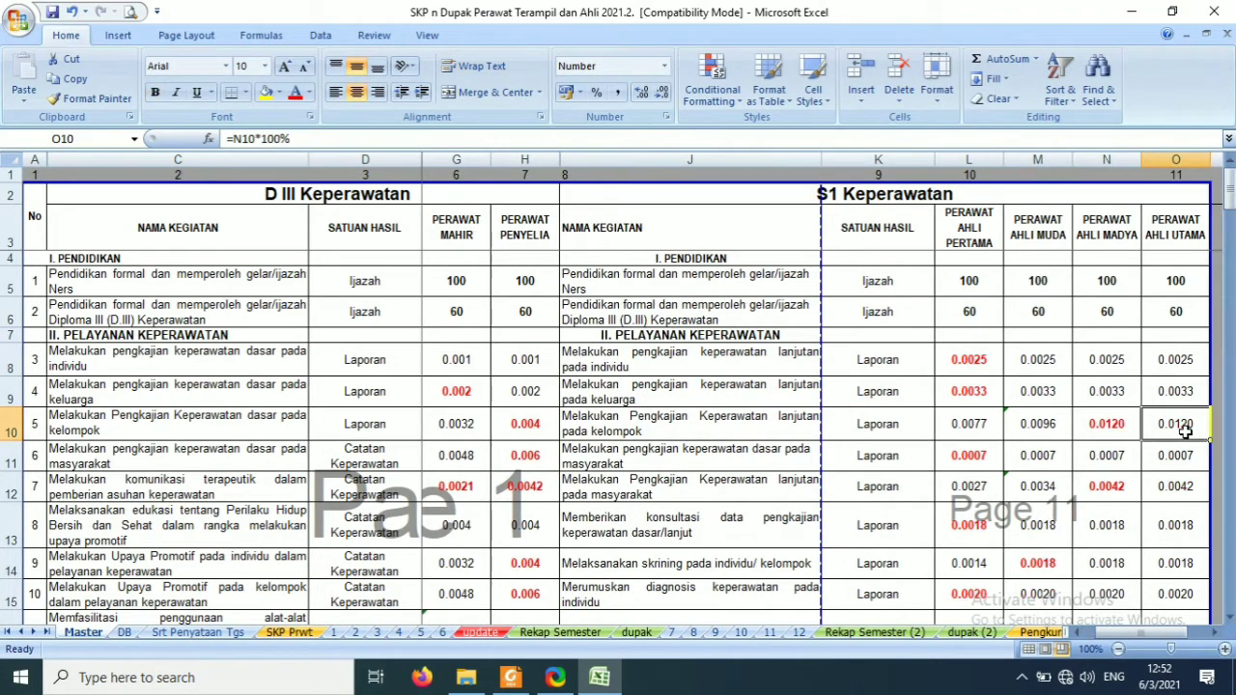
pyautogui.press('Left')
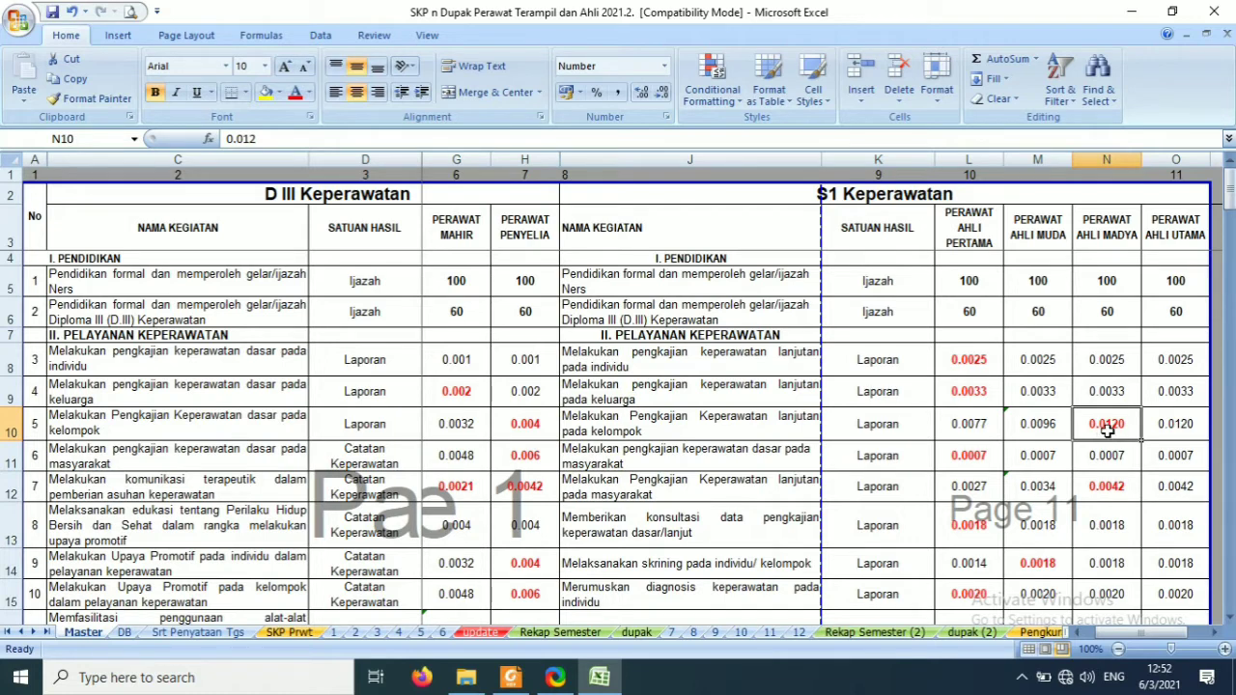
pyautogui.click(1037, 432)
pyautogui.click(968, 435)
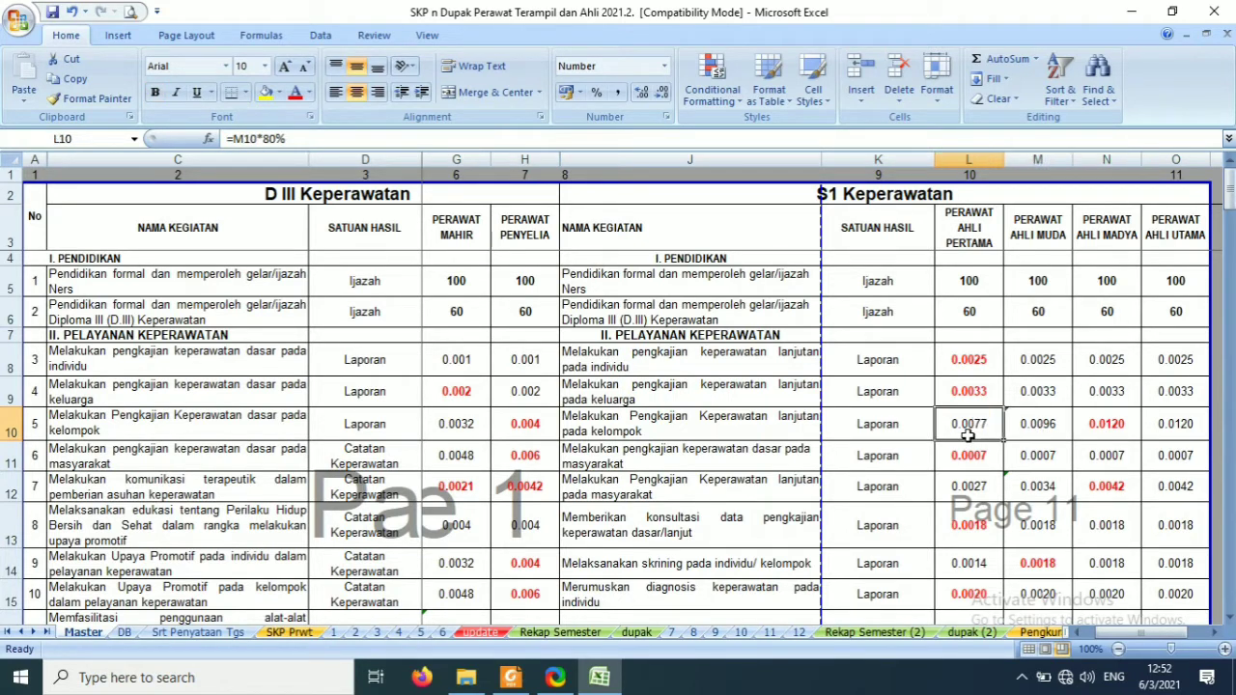
pyautogui.click(1092, 432)
pyautogui.click(1051, 436)
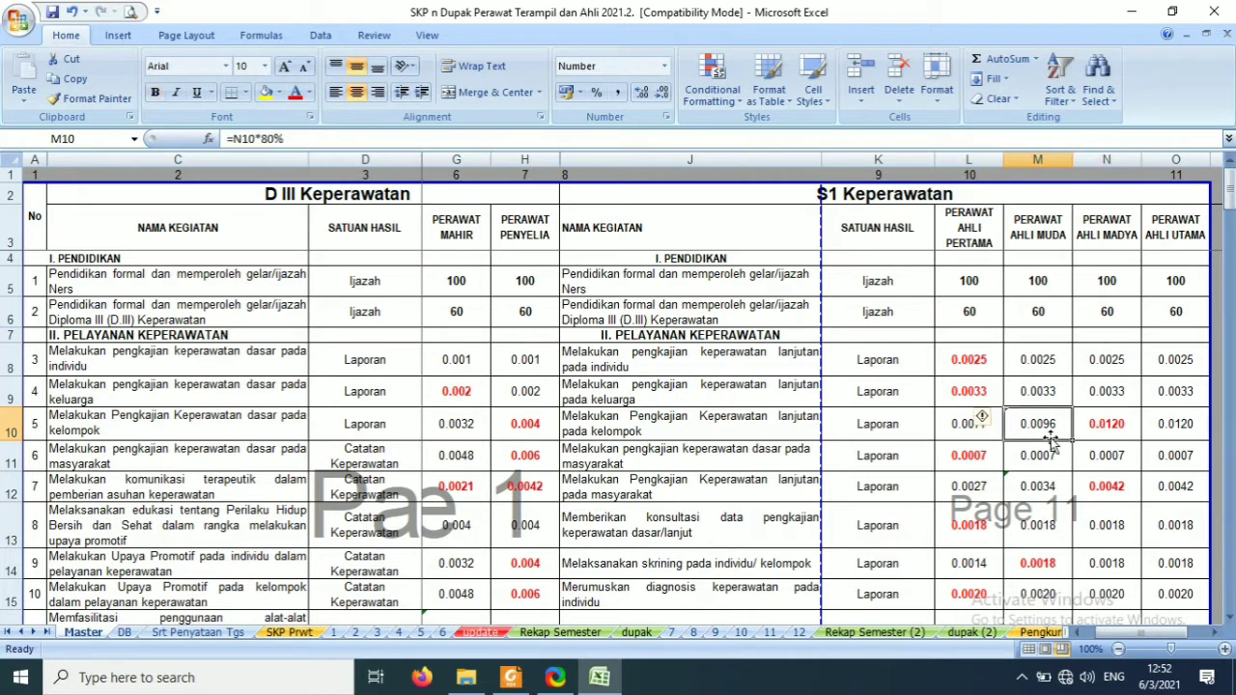
pyautogui.click(977, 436)
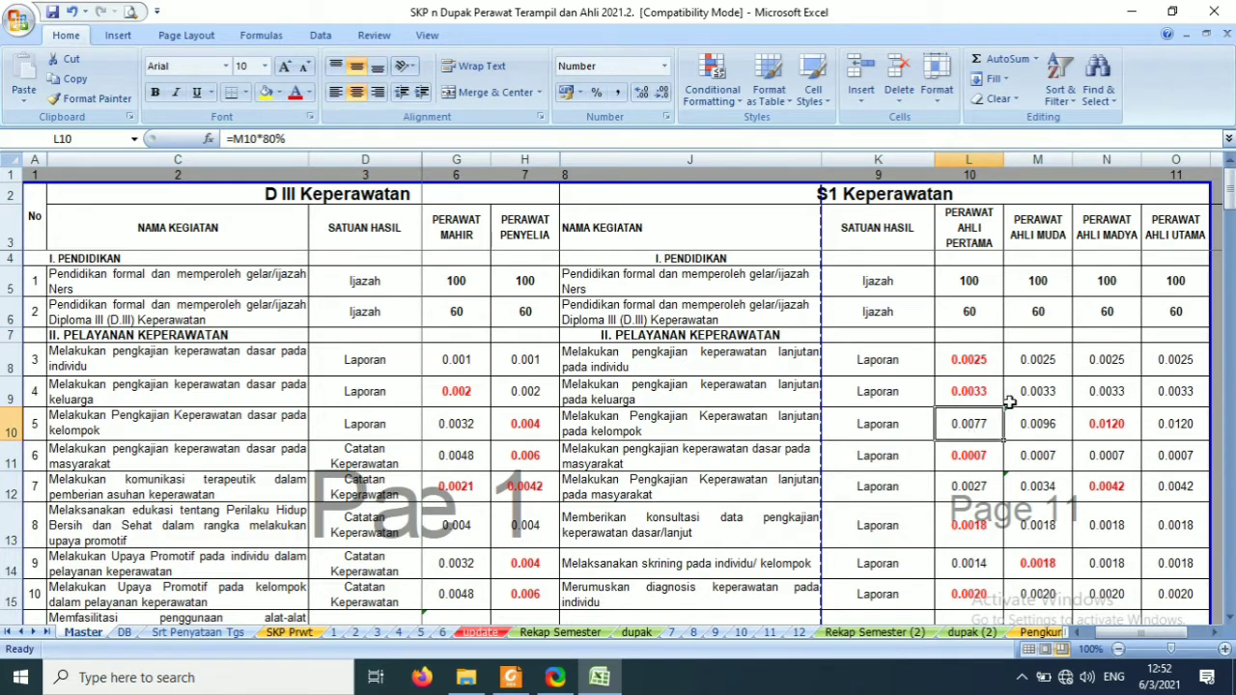
# - Review the activity table in D5:M14 and compare the Terampil, Mahir and Penyelia credits for therapeutic communication in F12:H12
pyautogui.moveTo(321, 288); pyautogui.dragTo(1098, 569)
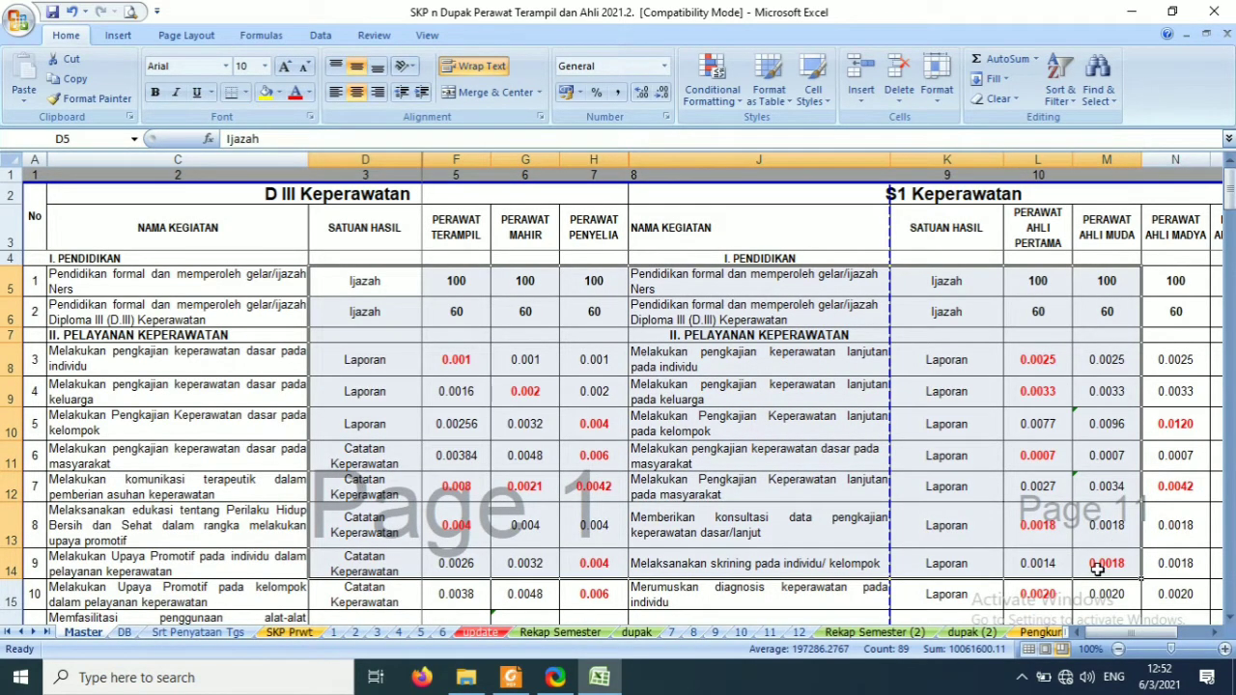
pyautogui.click(821, 539)
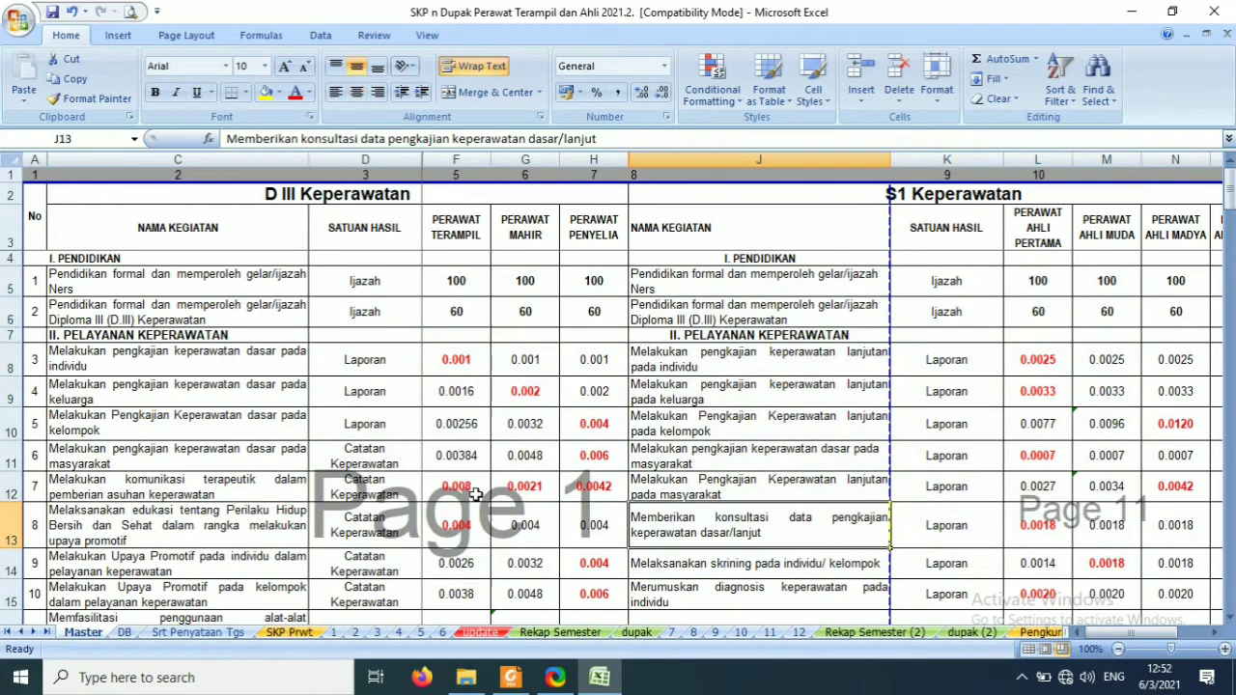
pyautogui.moveTo(444, 495); pyautogui.dragTo(584, 494)
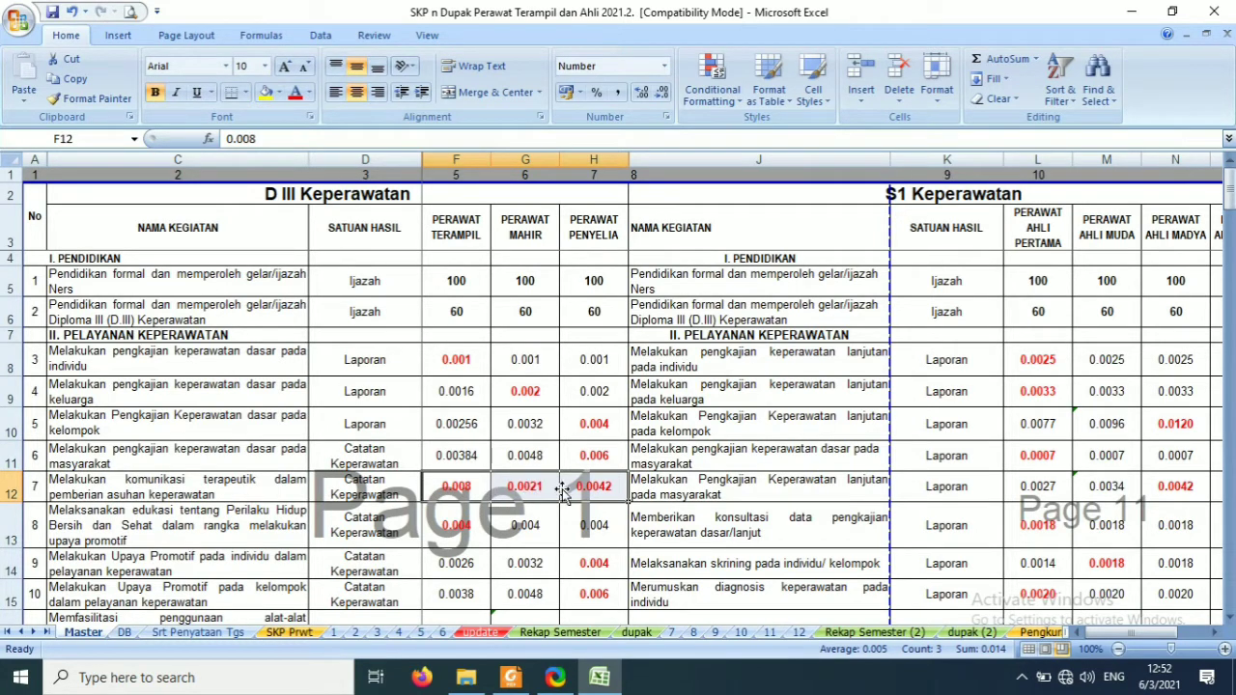
pyautogui.click(461, 490)
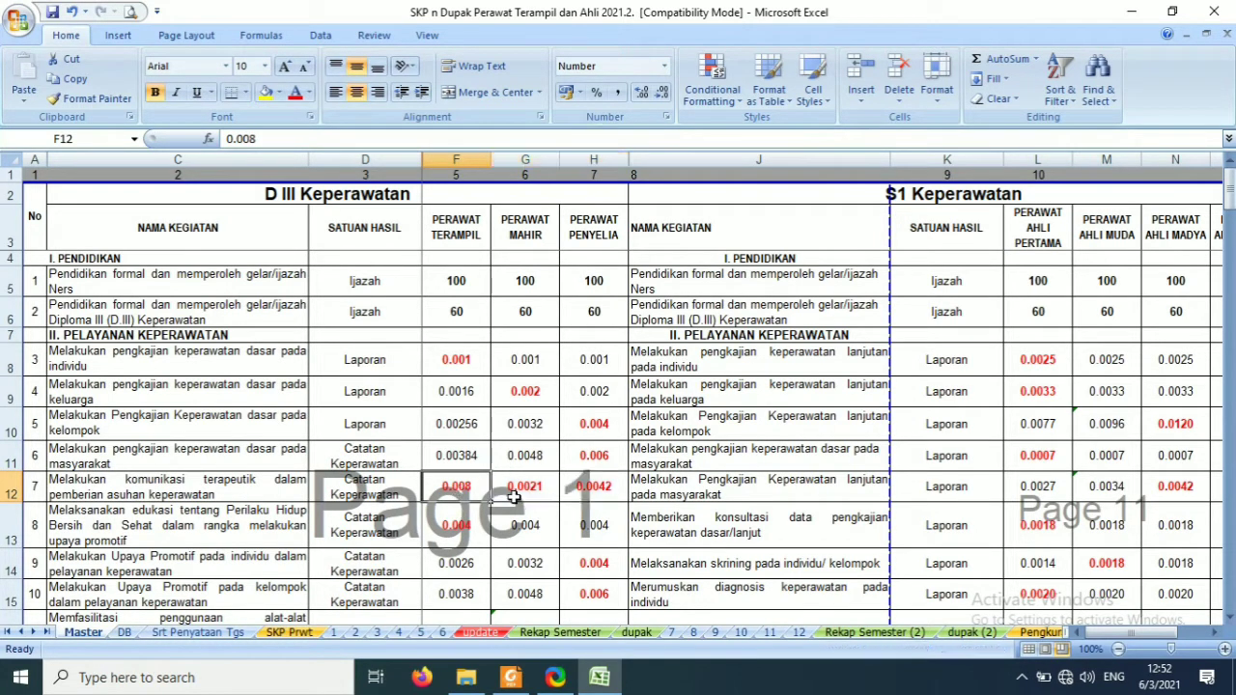
pyautogui.click(516, 496)
pyautogui.click(584, 495)
pyautogui.click(526, 498)
pyautogui.click(467, 500)
pyautogui.click(533, 495)
pyautogui.click(595, 486)
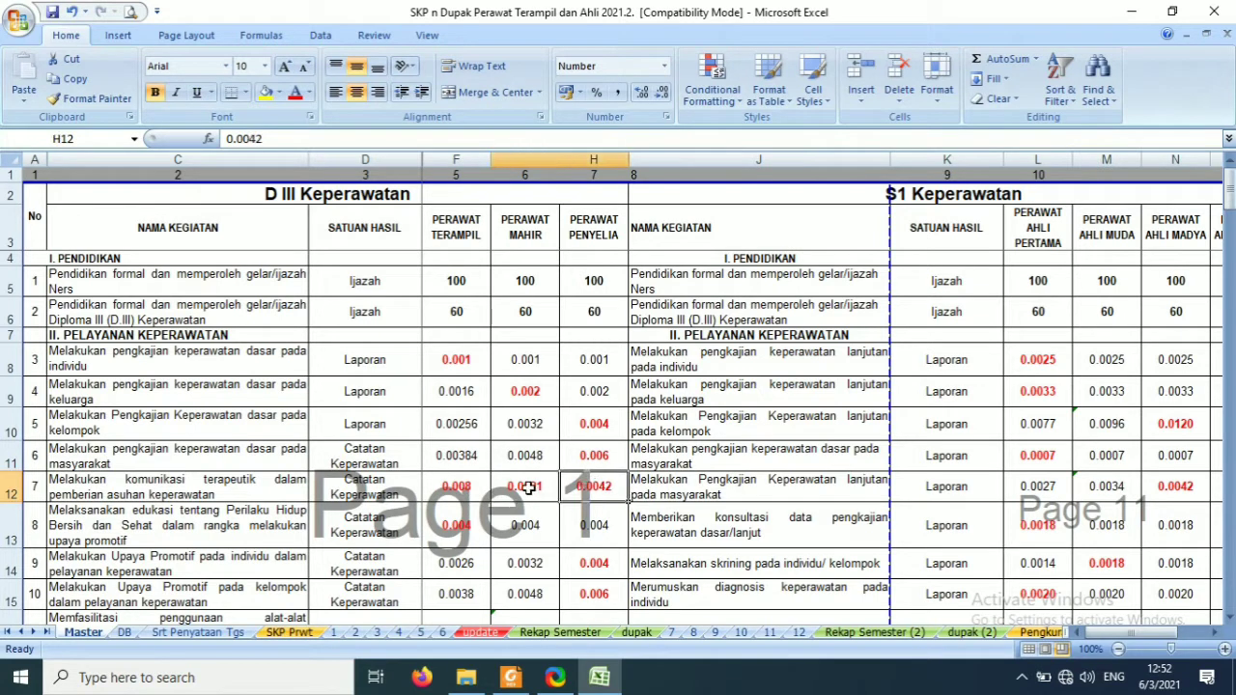
pyautogui.click(531, 489)
pyautogui.click(468, 489)
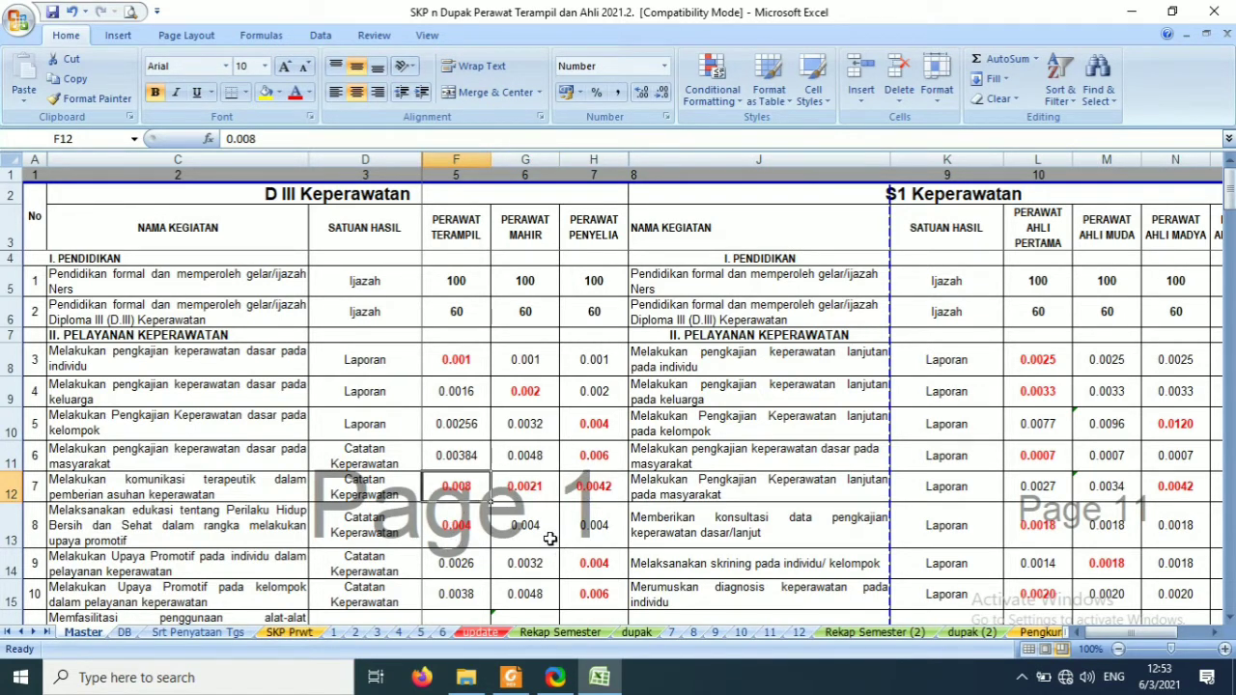
# - Compare the Perawat Mahir credits in G13 and G14 and inspect the formula behind G14
pyautogui.click(550, 538)
pyautogui.click(534, 557)
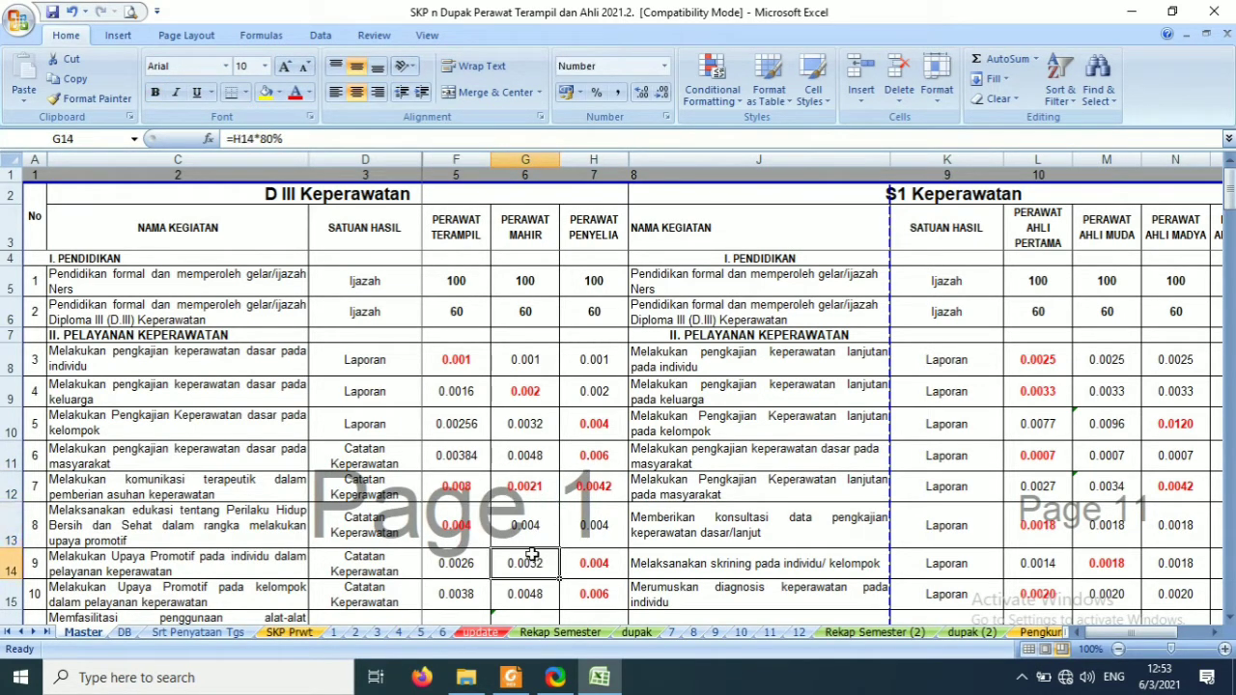
pyautogui.click(534, 537)
pyautogui.click(535, 566)
pyautogui.click(604, 682)
pyautogui.click(600, 679)
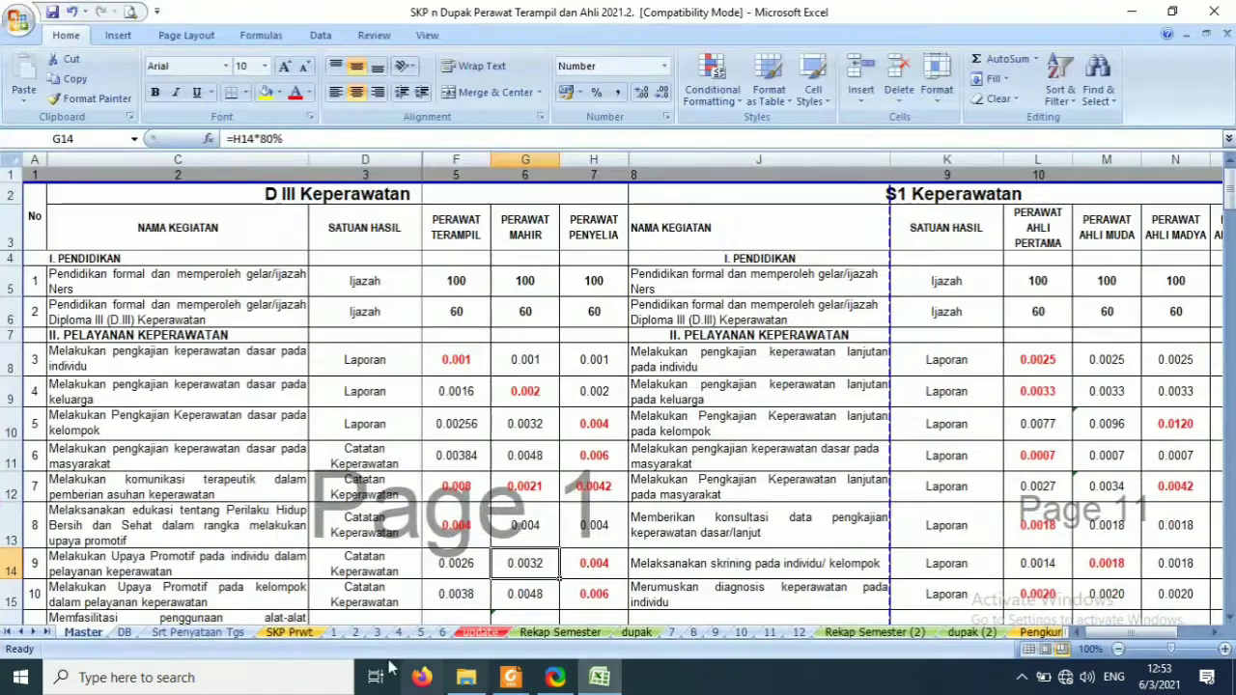
# - Open the DB sheet and bring up the Pegawai Yang Dinilai section, revisiting the Master sheet once
pyautogui.click(125, 632)
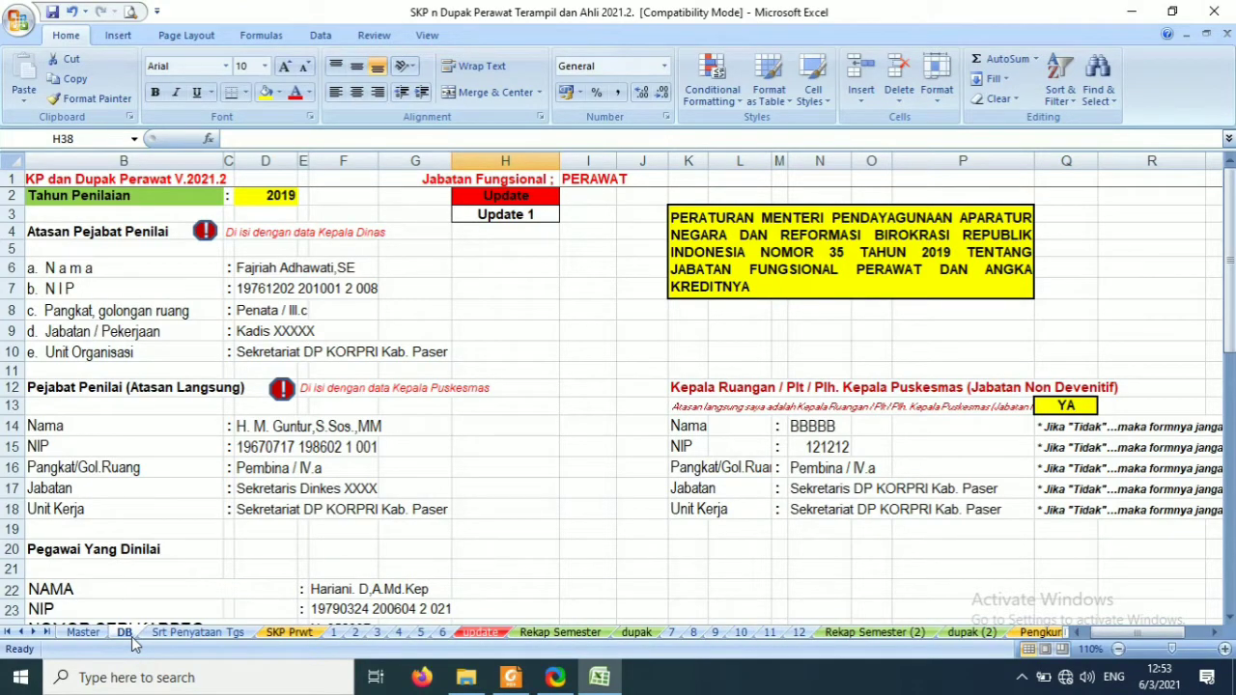
pyautogui.click(94, 633)
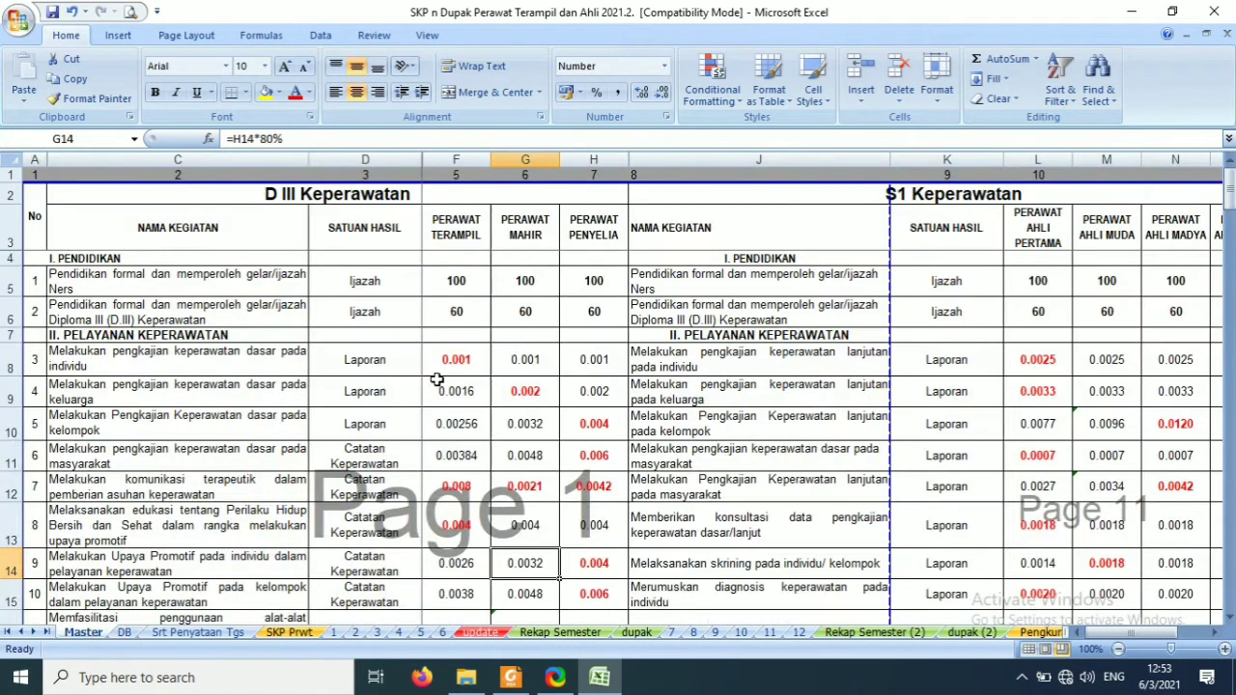
pyautogui.click(124, 633)
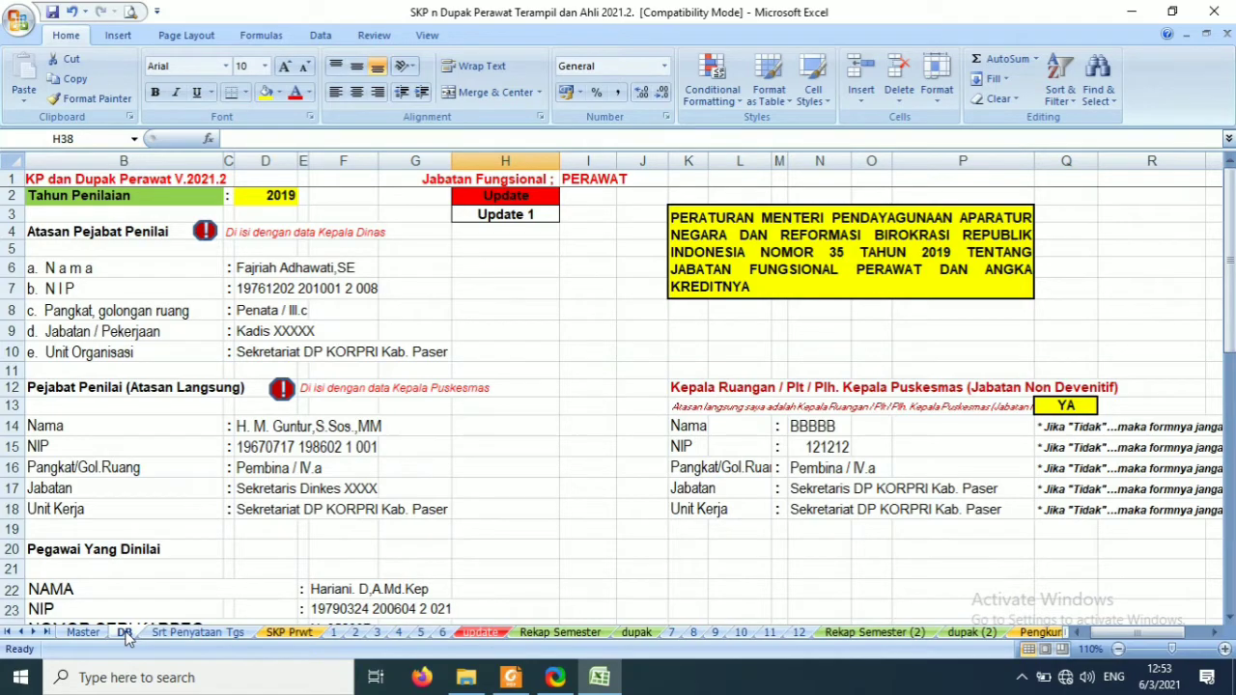
pyautogui.scroll(-2, 562, 322)
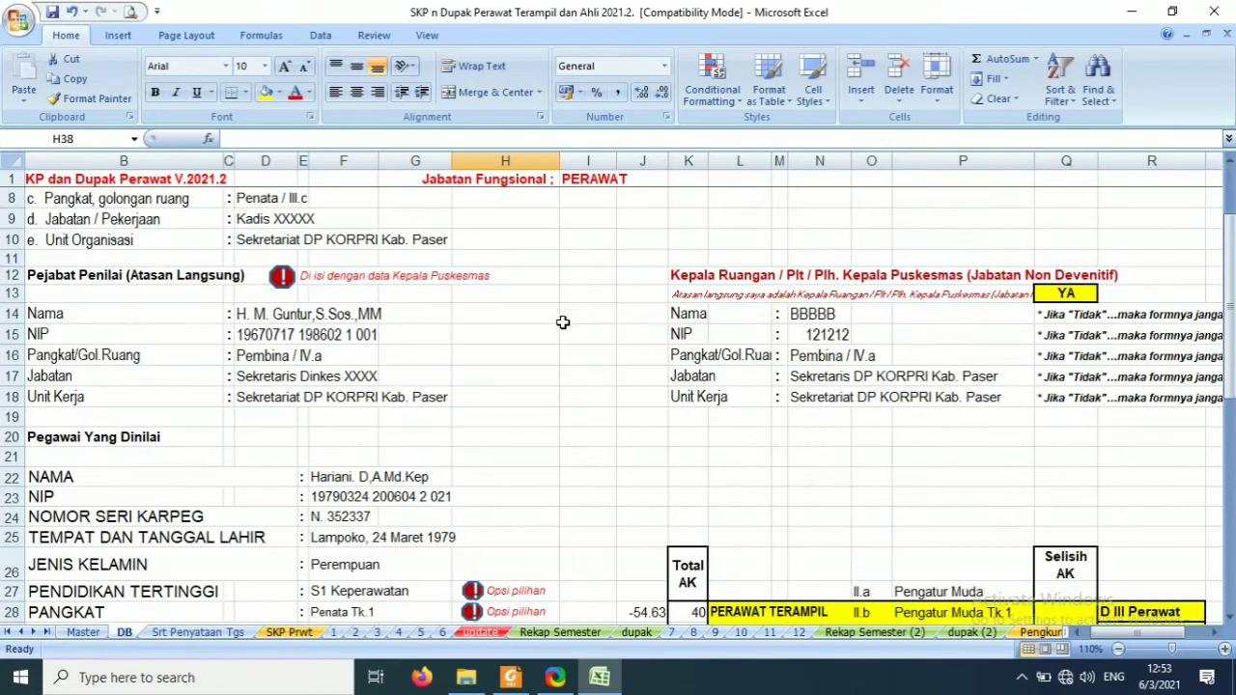
pyautogui.scroll(-2, 561, 323)
pyautogui.scroll(-1, 562, 329)
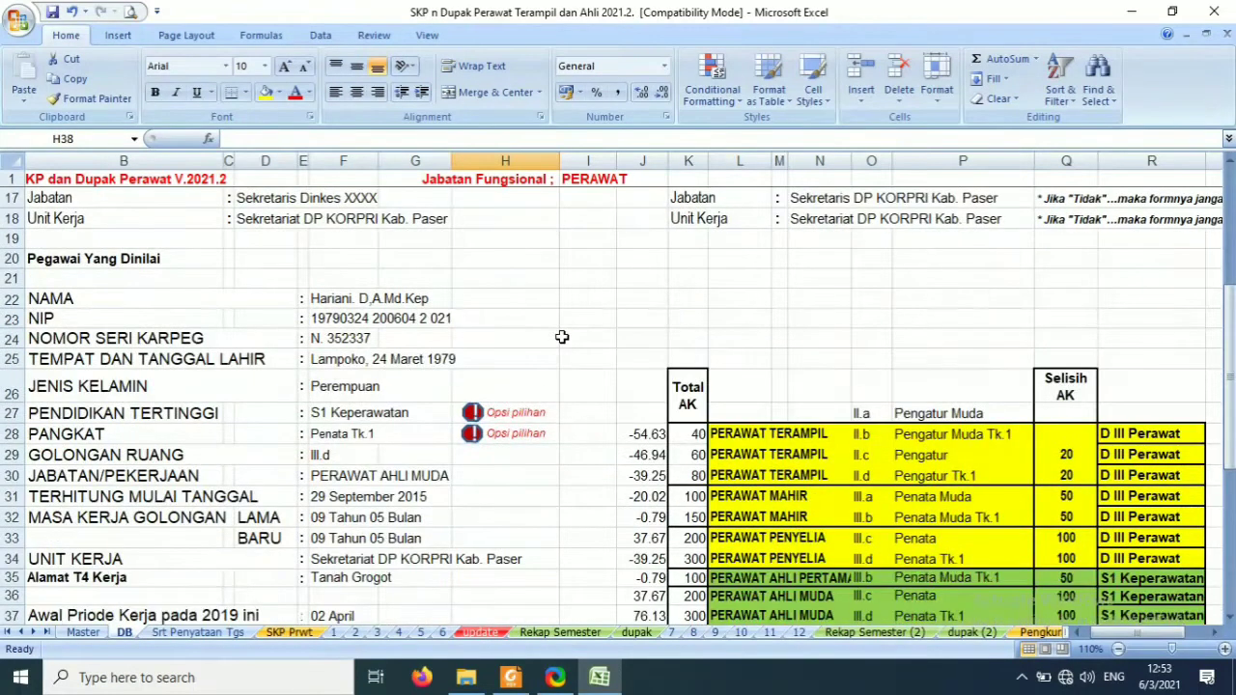
# - Set Pendidikan Tertinggi in F27 to D III Perawat and inspect the Jabatan/Pekerjaan formula in F30
pyautogui.click(339, 417)
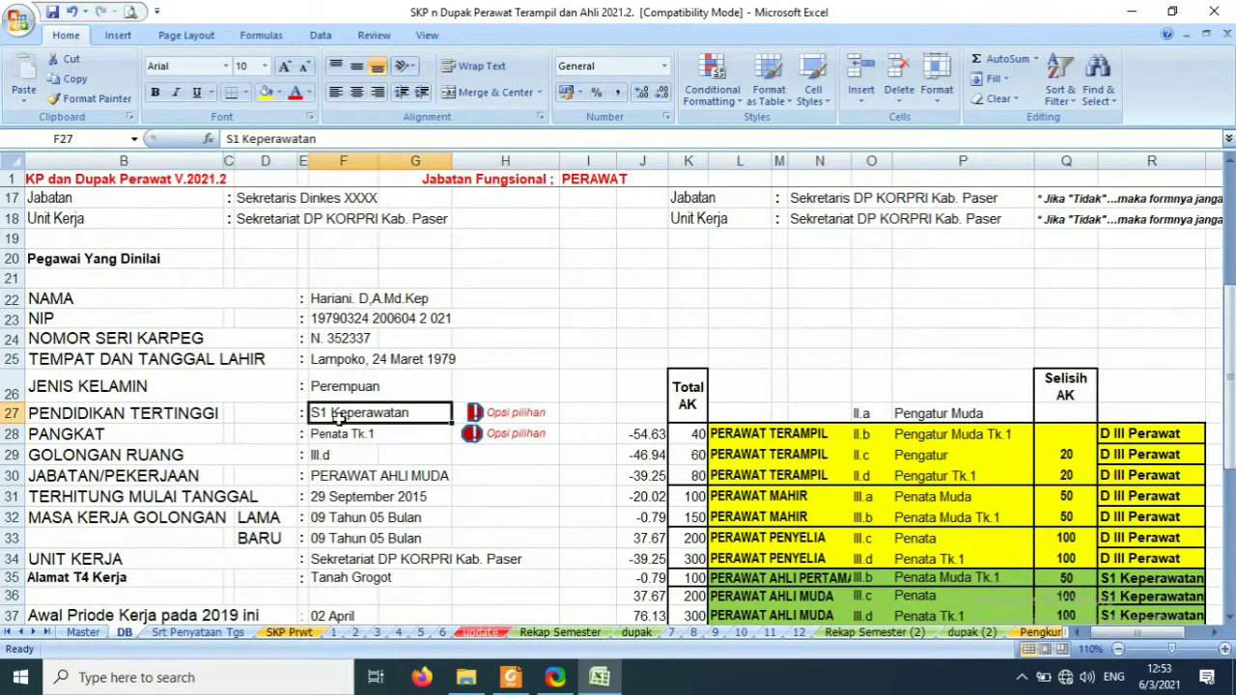
pyautogui.click(458, 414)
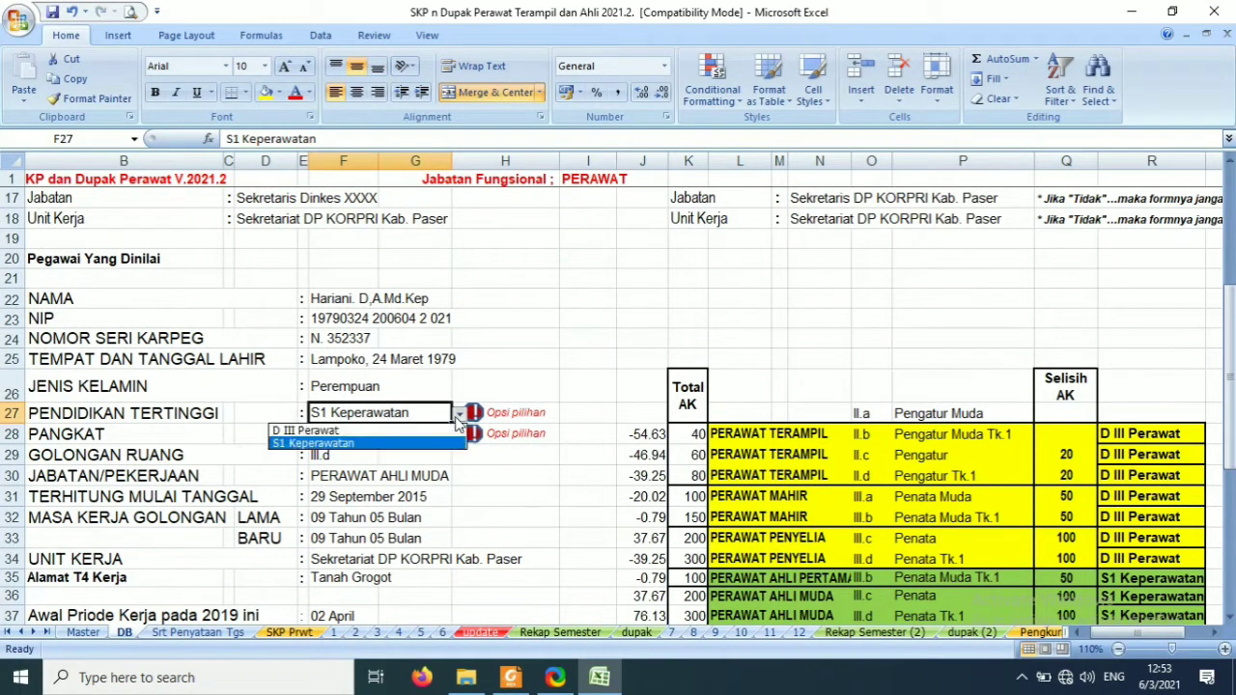
pyautogui.click(429, 441)
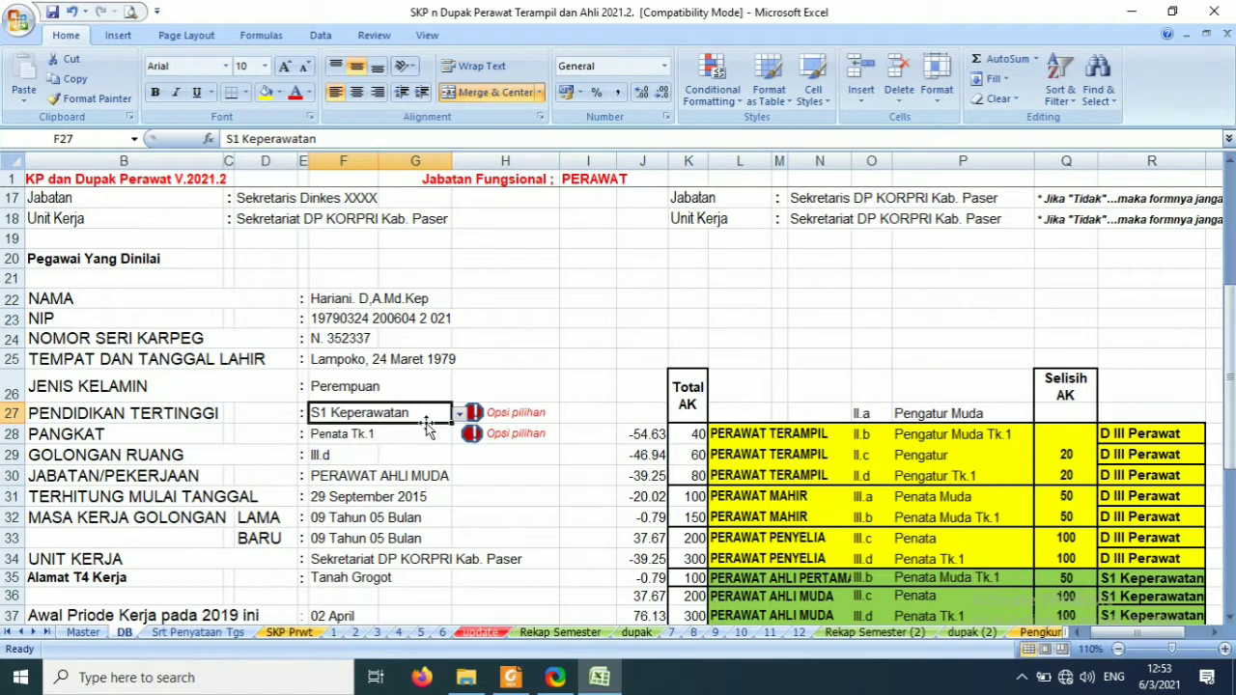
pyautogui.click(415, 450)
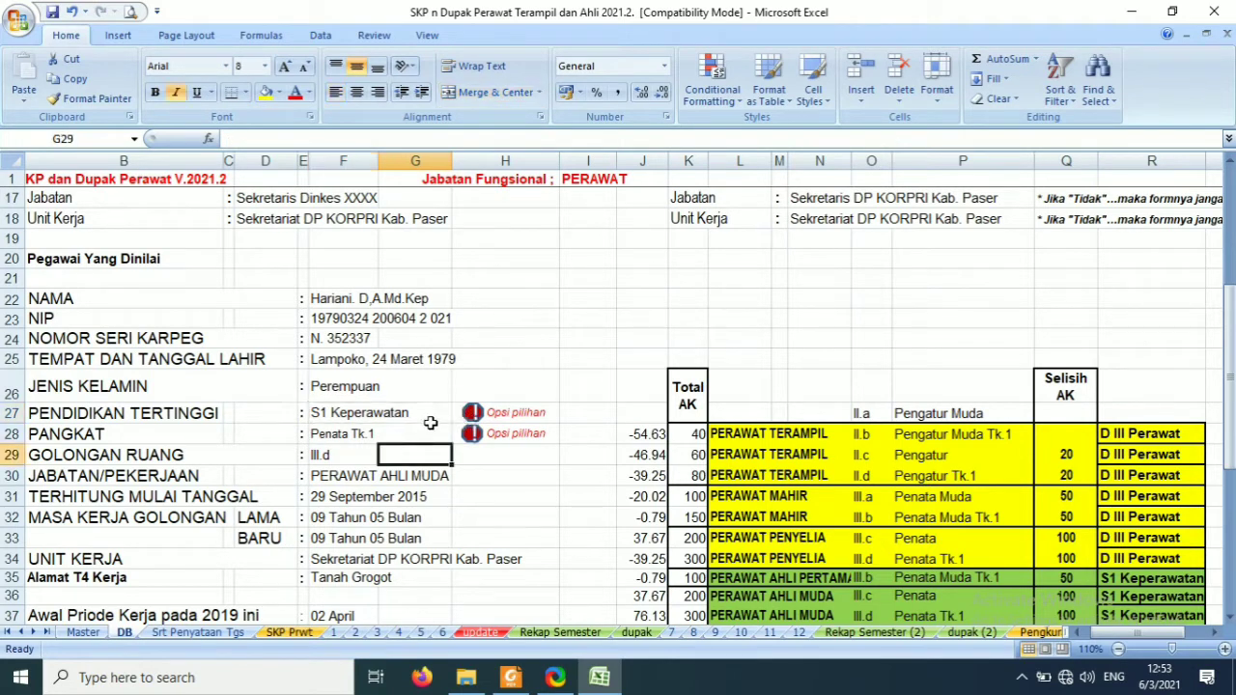
pyautogui.click(429, 422)
pyautogui.click(459, 417)
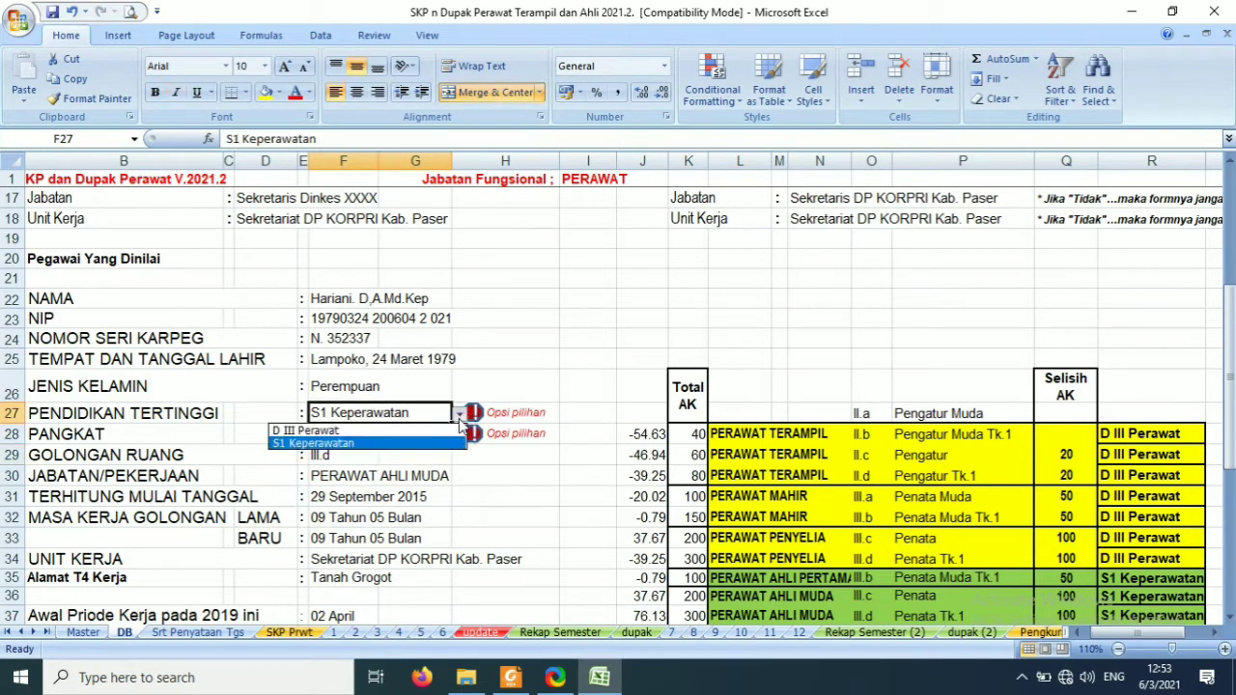
pyautogui.click(425, 434)
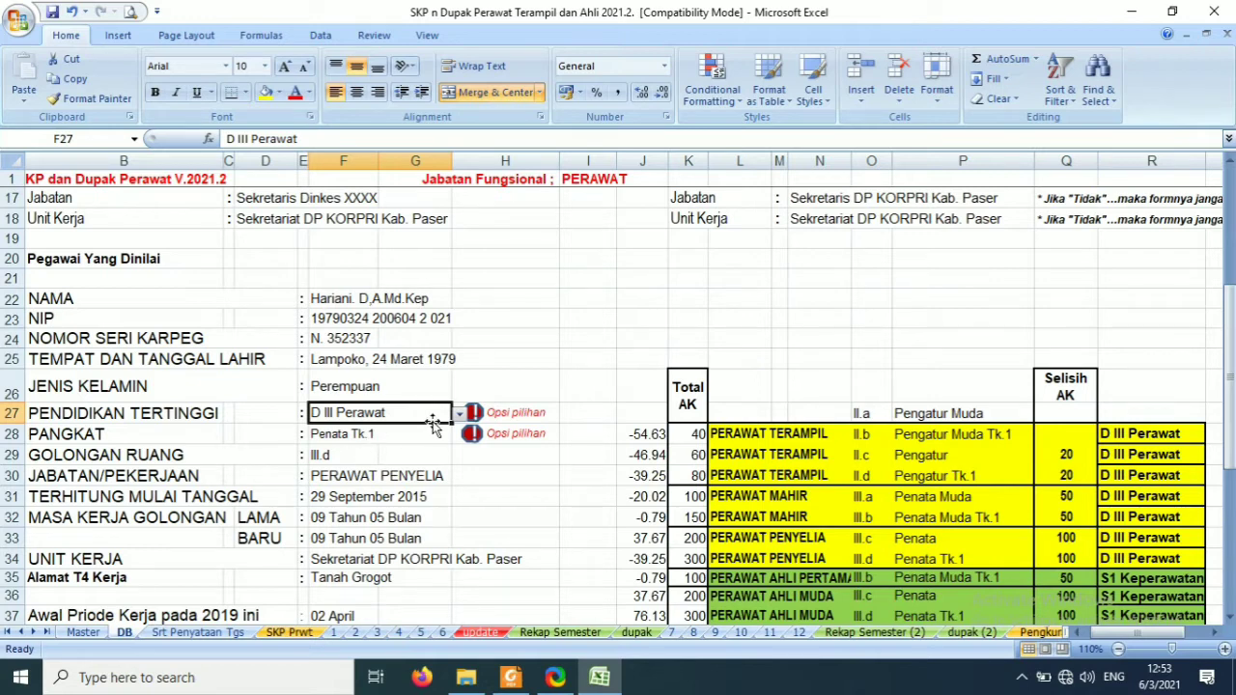
pyautogui.click(363, 440)
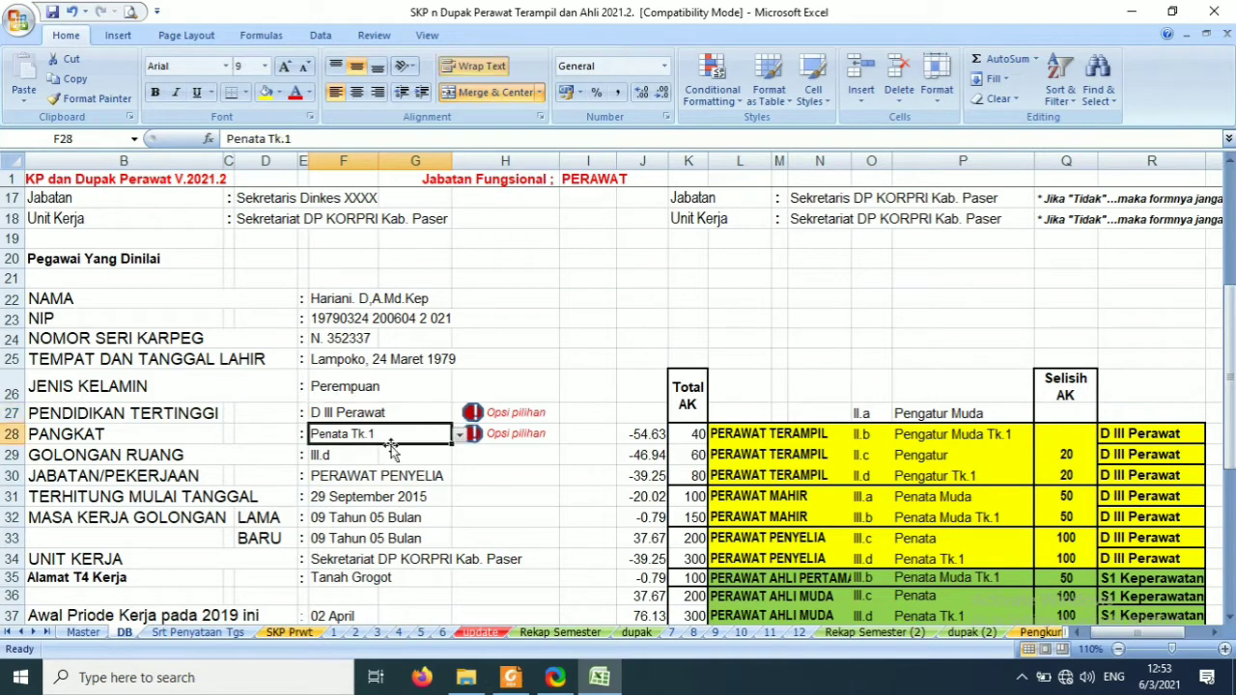
pyautogui.click(376, 475)
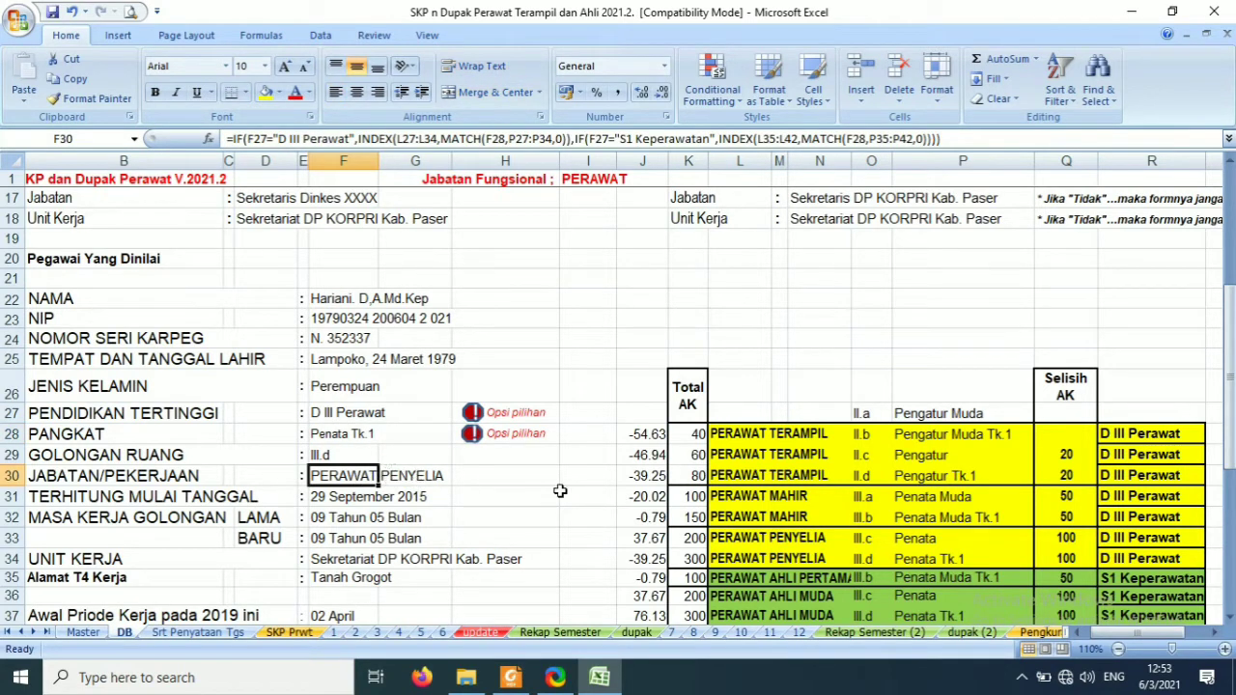
# - Change Pendidikan Tertinggi in F27 to S1 Keperawatan and check the Jabatan/Pekerjaan cell F30
pyautogui.click(378, 413)
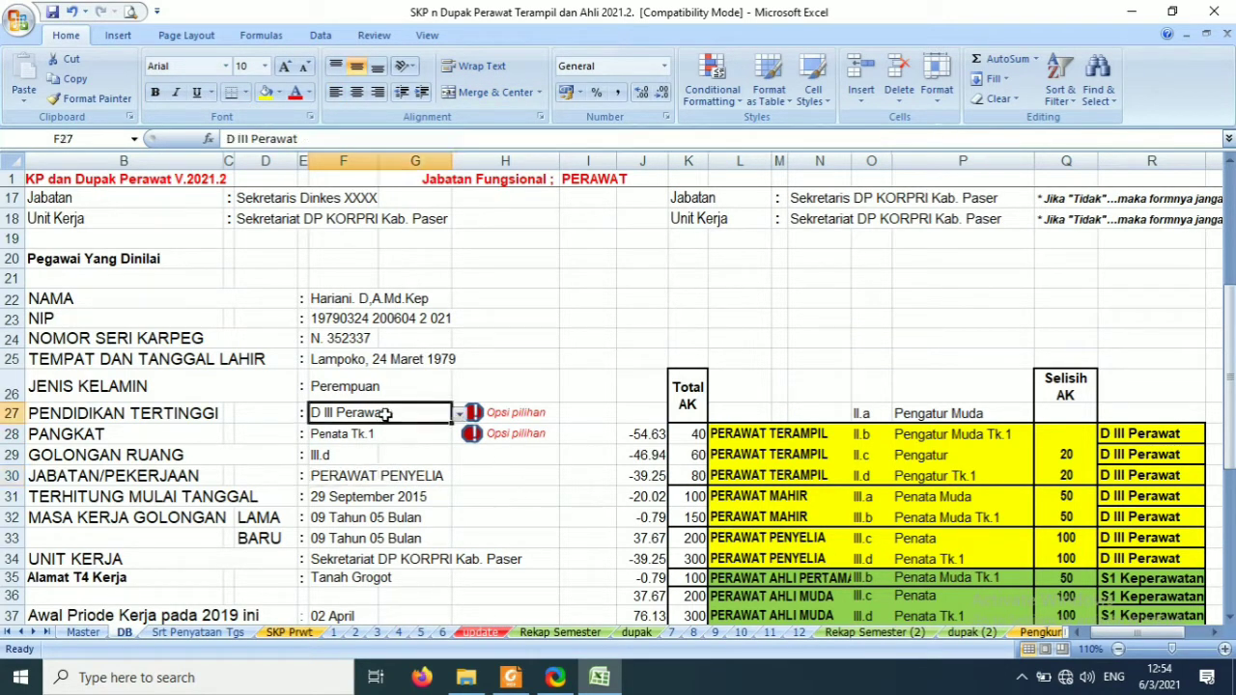
pyautogui.click(460, 414)
pyautogui.click(443, 444)
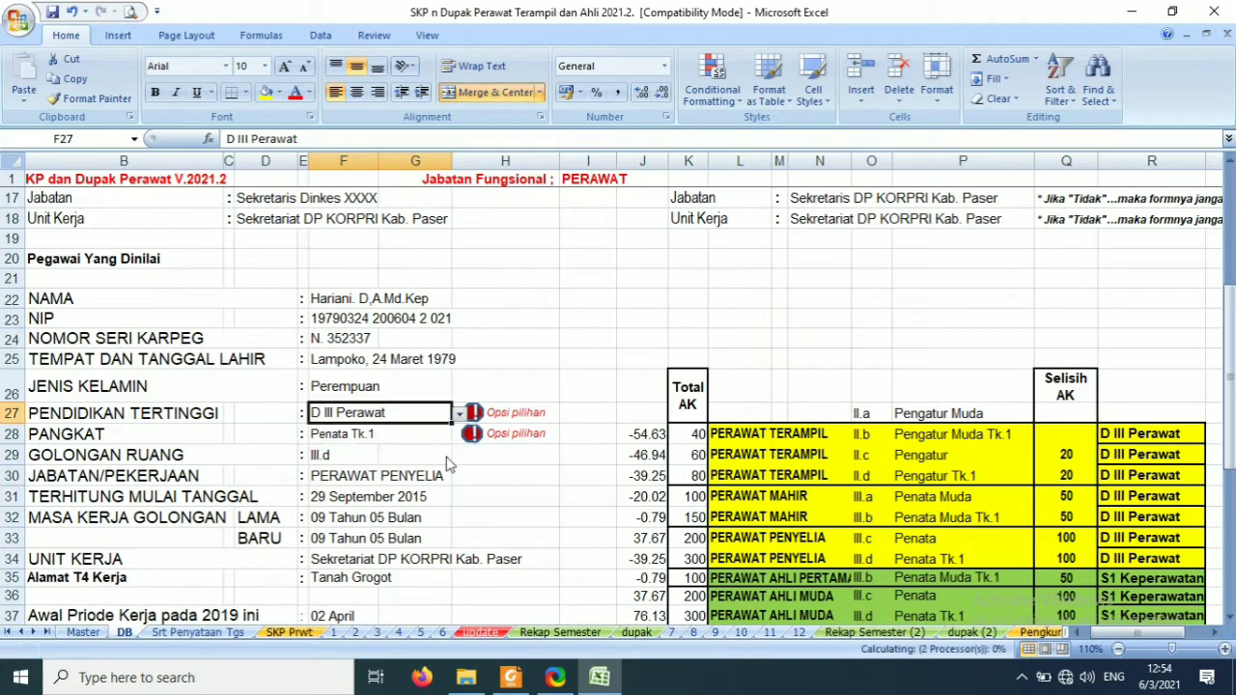
pyautogui.click(407, 479)
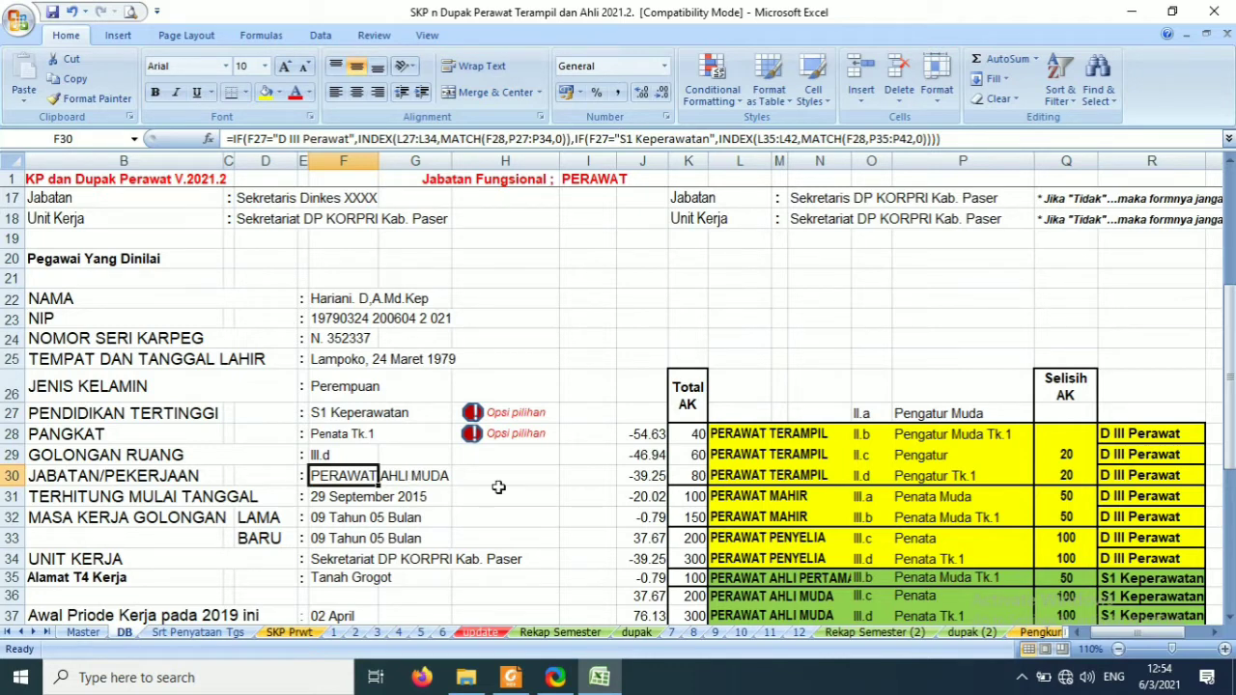
# - Return to the Excel workbook, set Pendidikan Tertinggi to D III Perawat, and check Pangkat in F28 and Jabatan/Pekerjaan in F30
pyautogui.click(1023, 678)
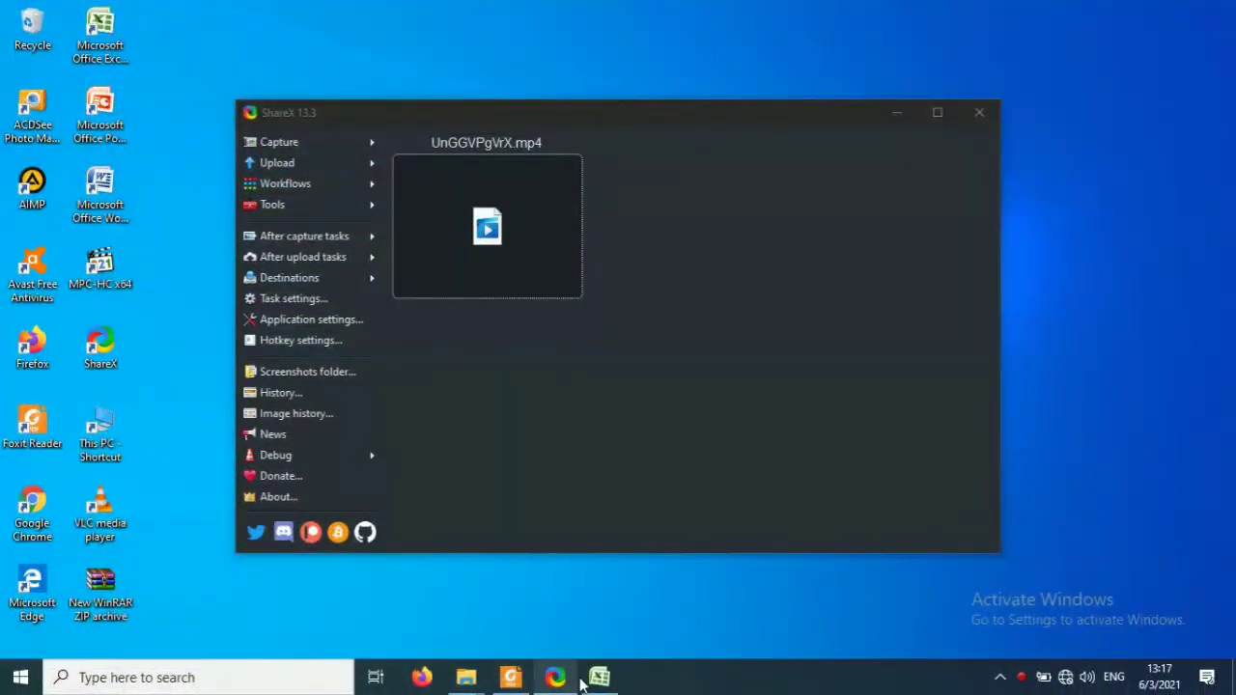
pyautogui.click(600, 677)
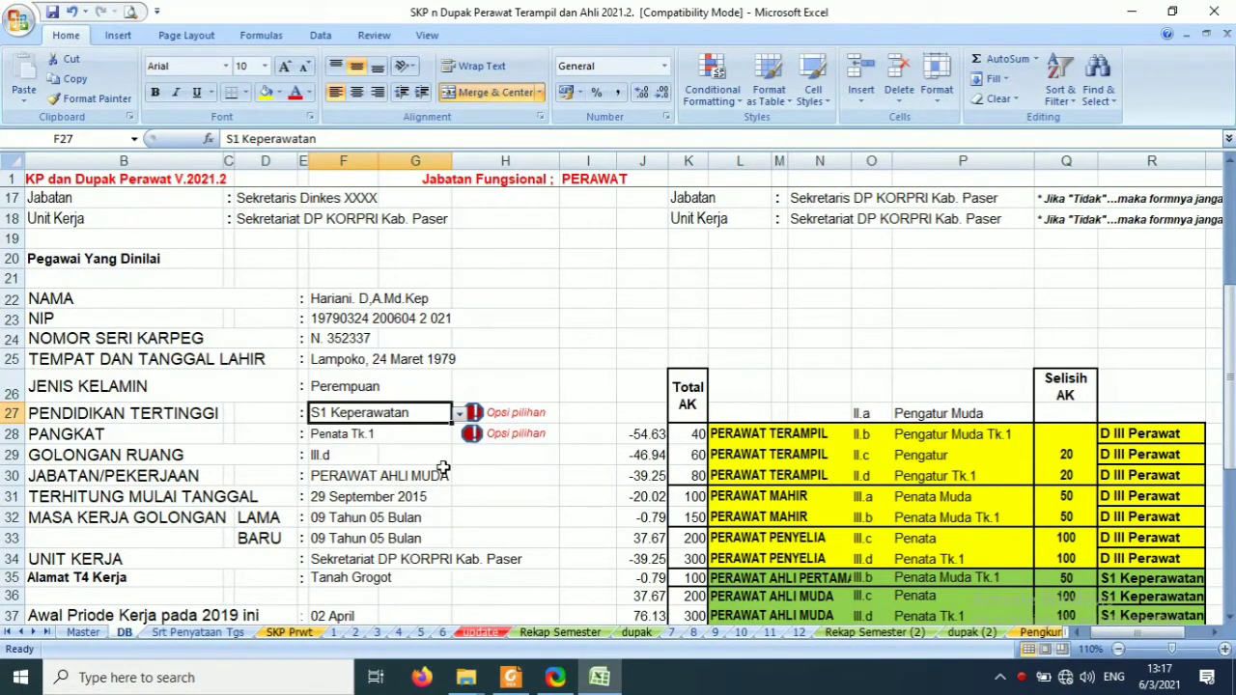
pyautogui.click(461, 416)
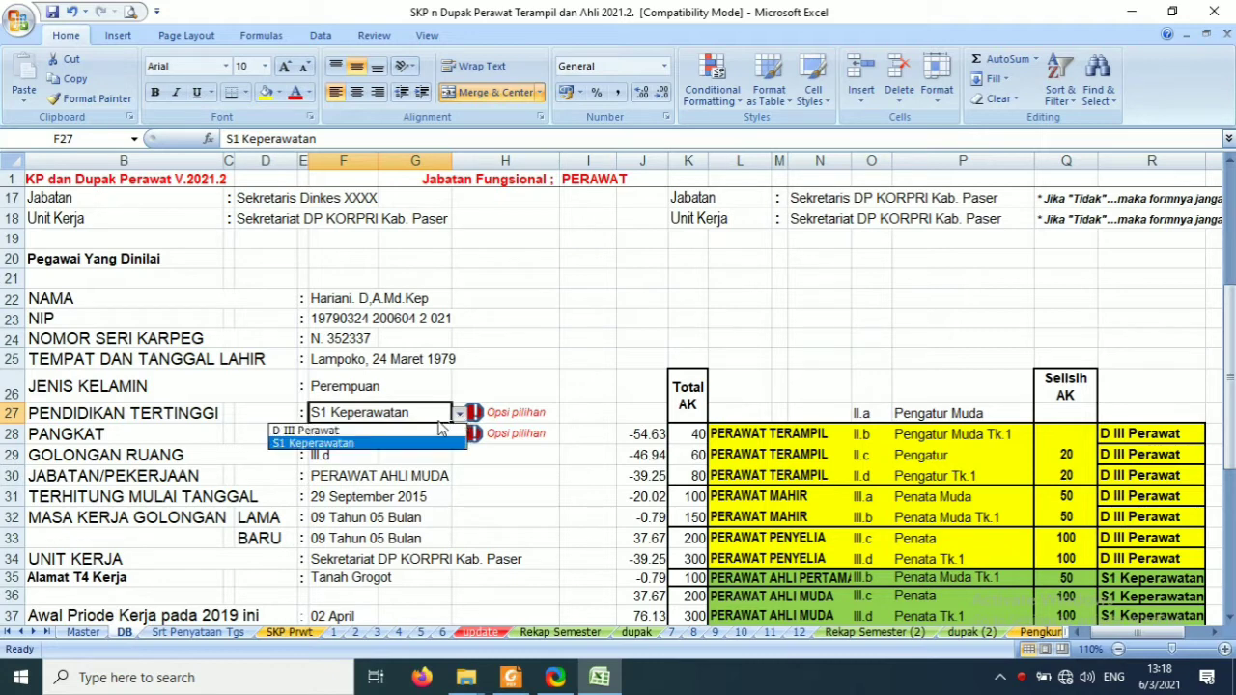
pyautogui.click(417, 432)
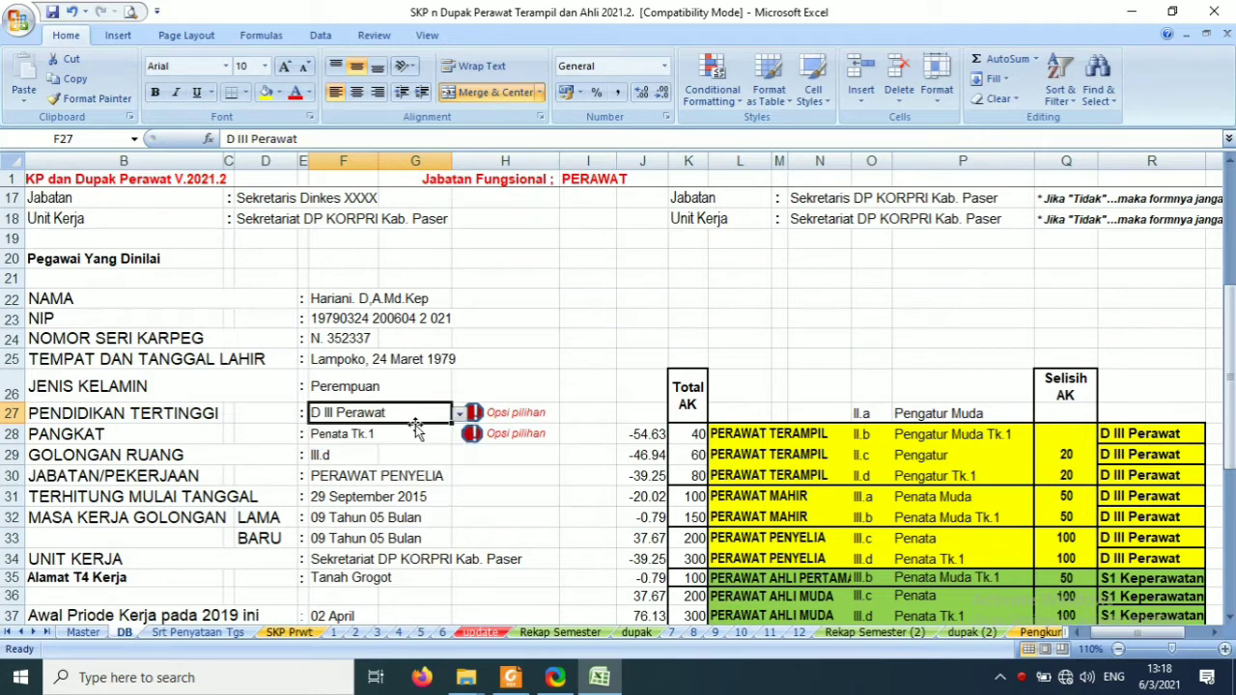
pyautogui.click(415, 432)
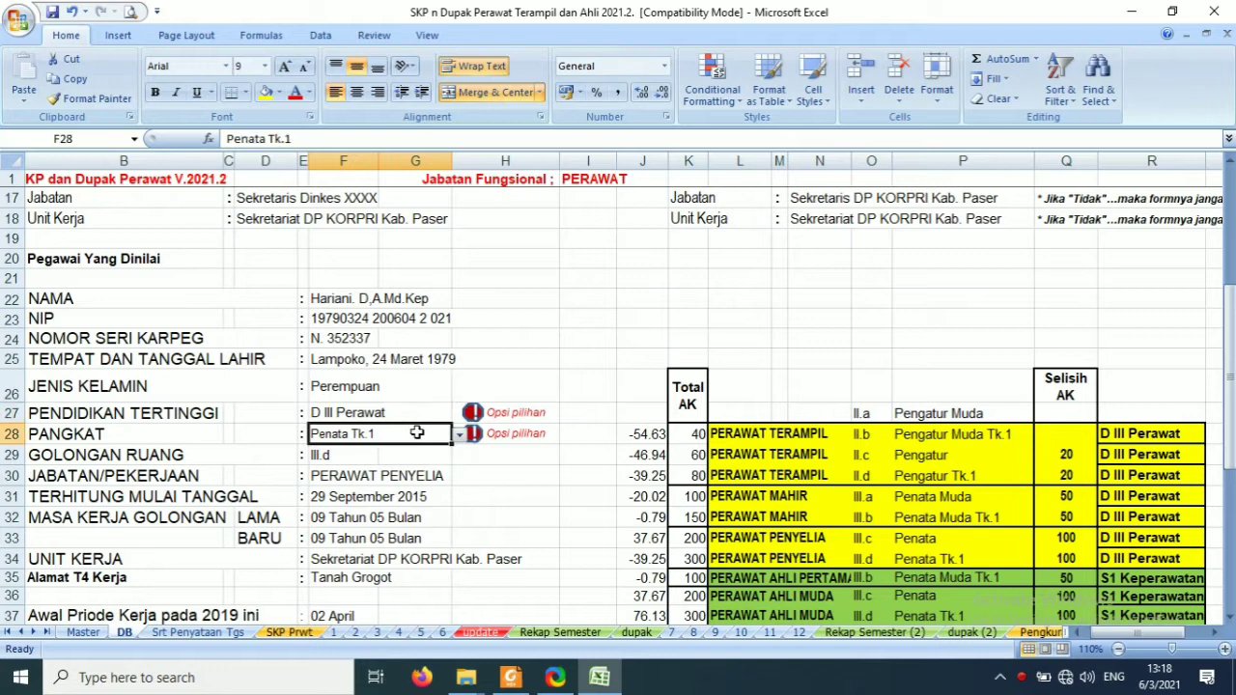
pyautogui.click(330, 480)
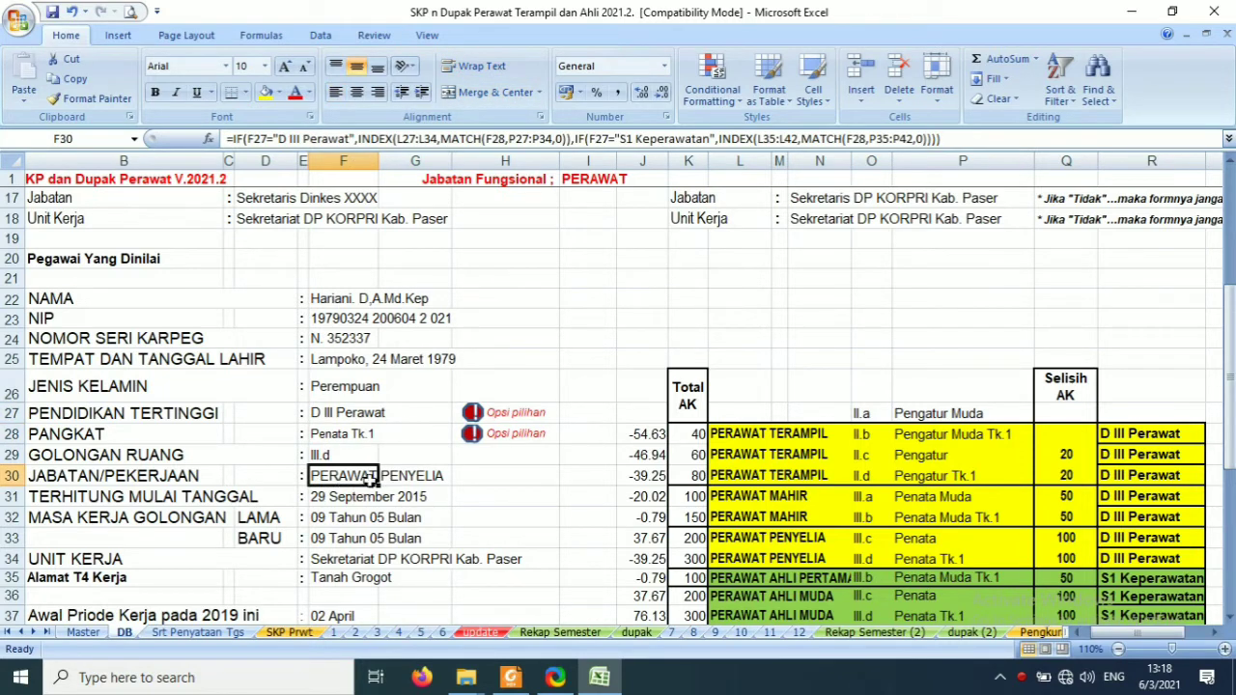
# - Set Pangkat in F28 to Pengatur and check the Jabatan/Pekerjaan formula in F30
pyautogui.click(353, 434)
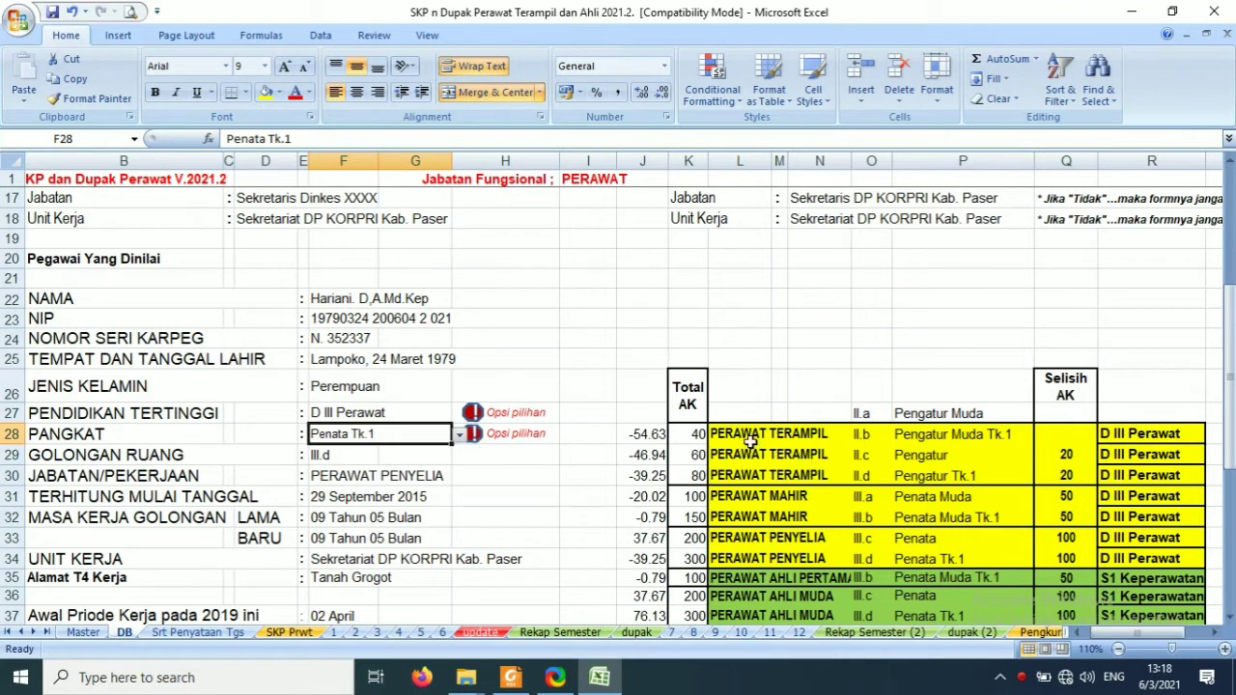
pyautogui.click(458, 437)
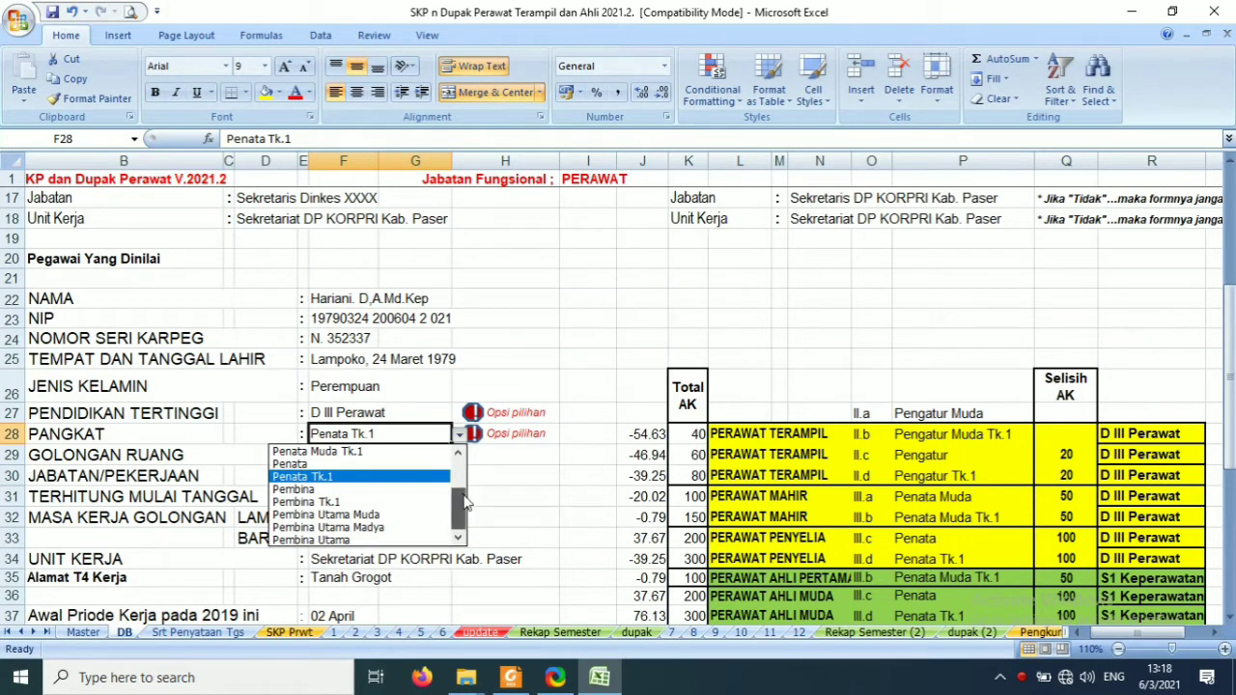
pyautogui.moveTo(465, 513); pyautogui.dragTo(459, 476)
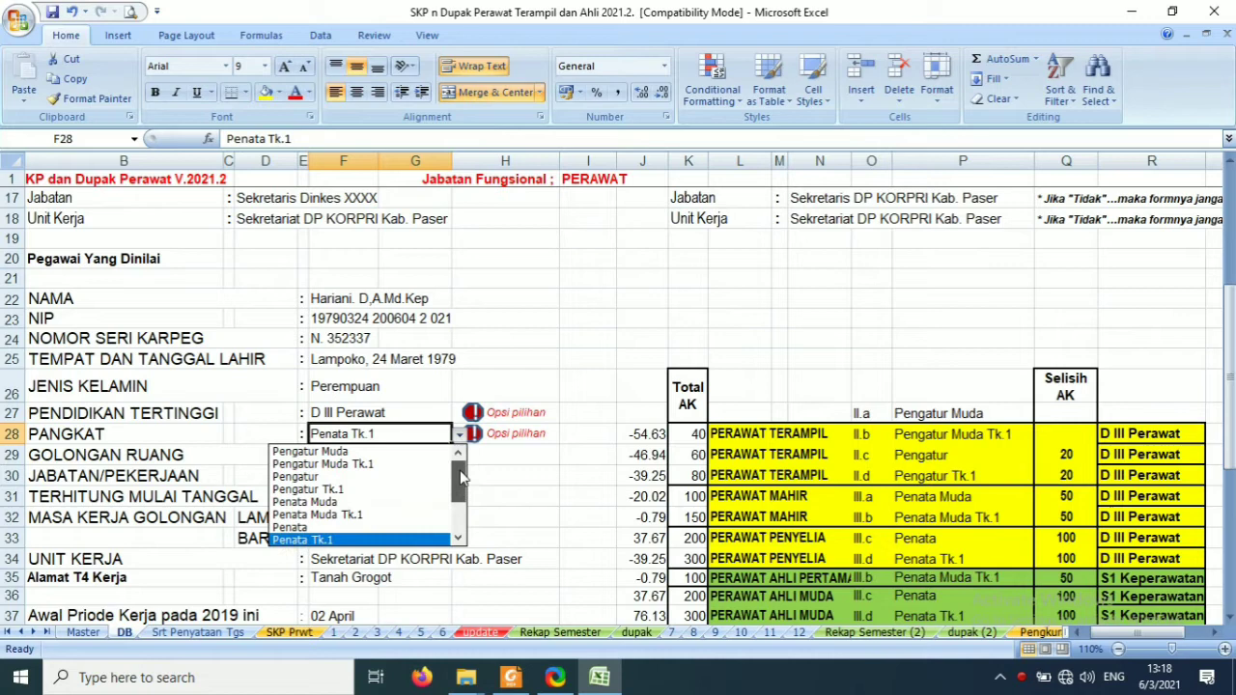
pyautogui.click(359, 476)
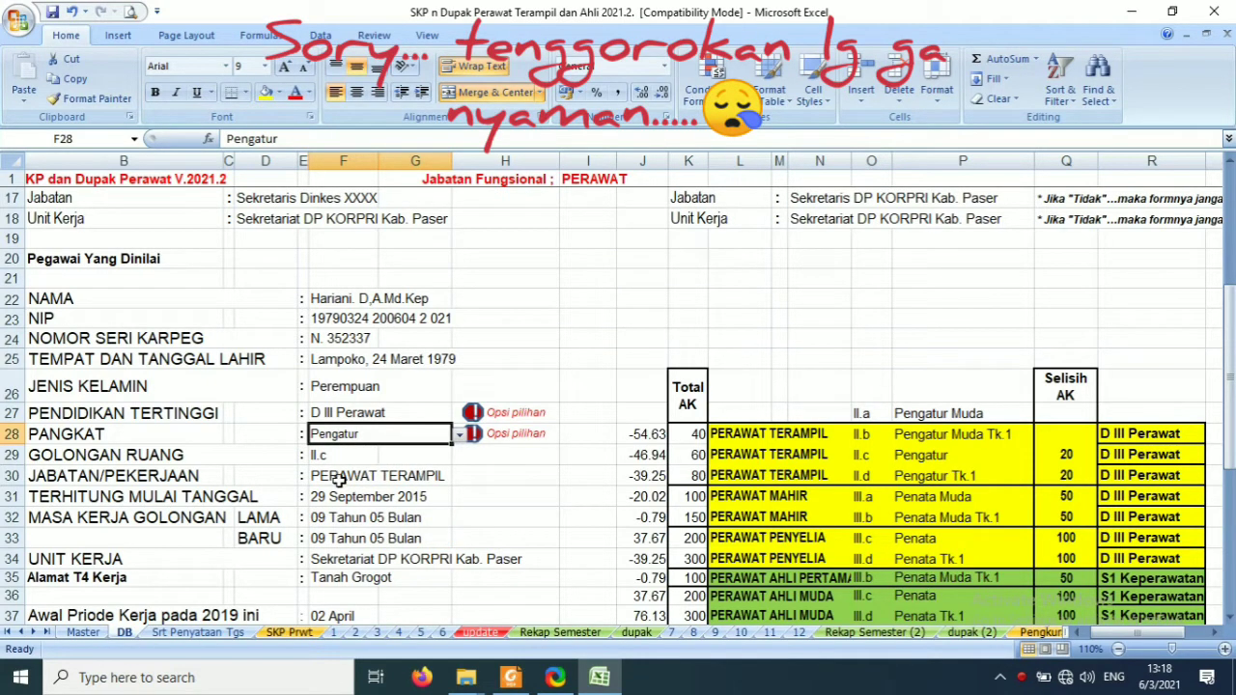
pyautogui.click(339, 480)
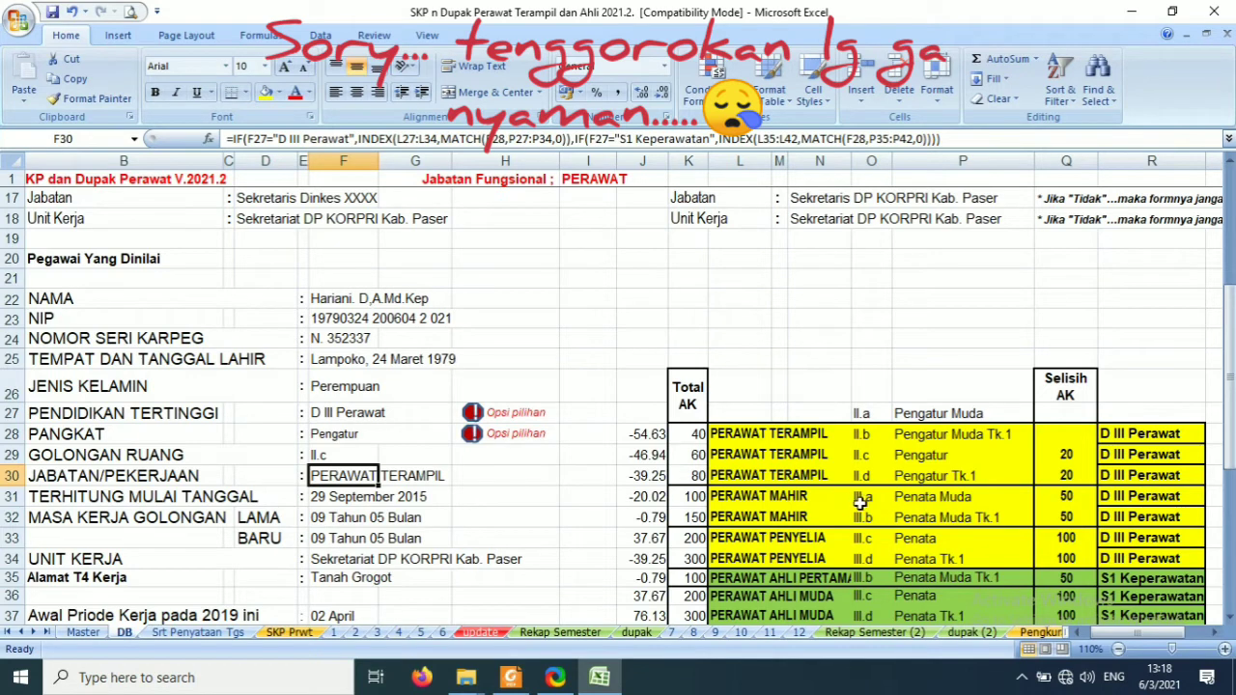
# - Look up the Perawat Mahir row in the rank table, set Pangkat in F28 to Penata Muda, and check Jabatan/Pekerjaan
pyautogui.click(722, 476)
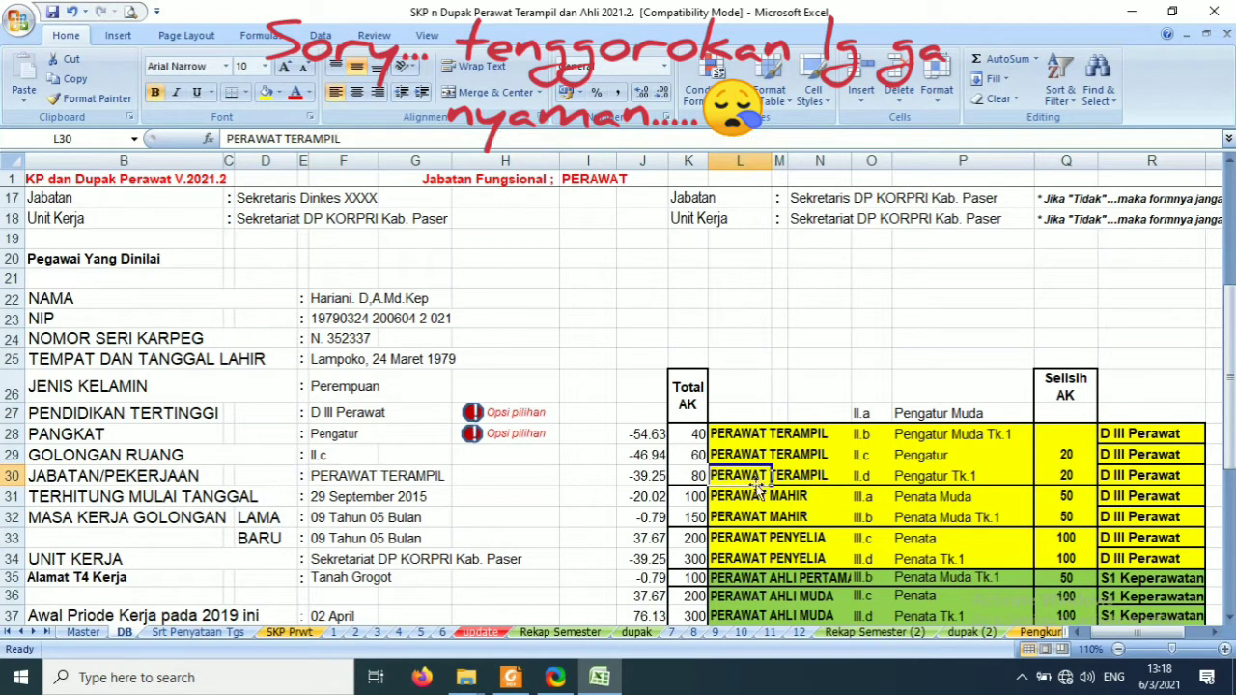
pyautogui.click(910, 499)
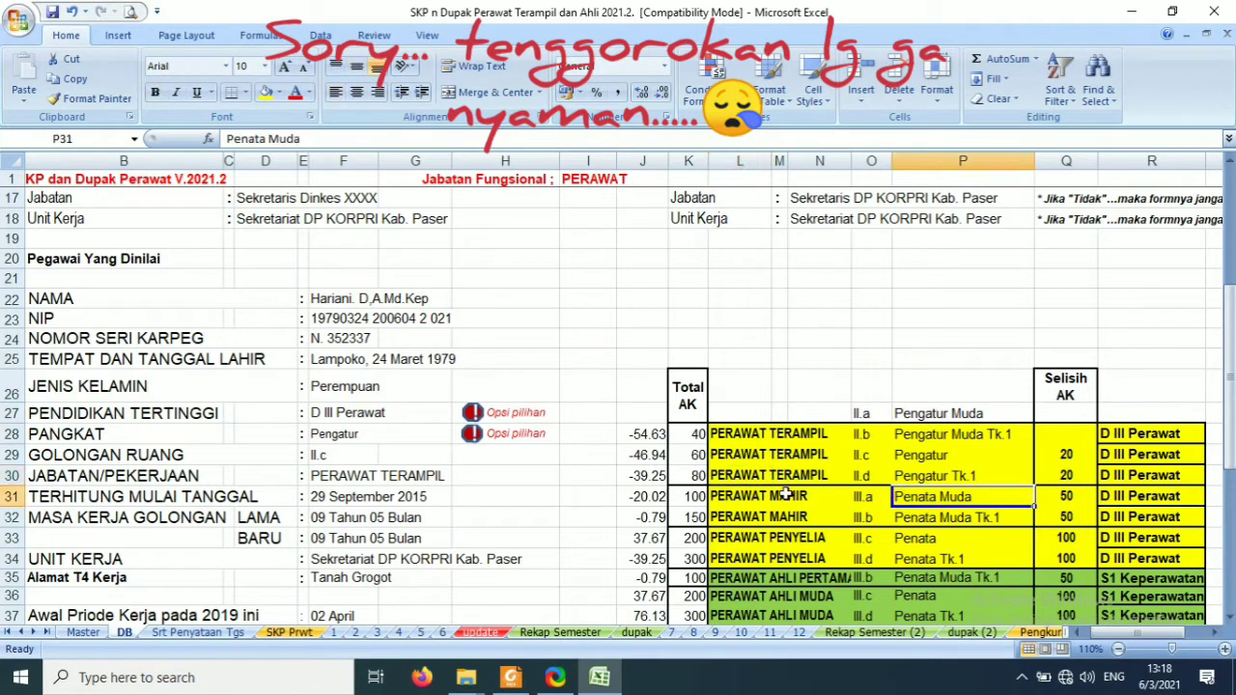
pyautogui.click(798, 498)
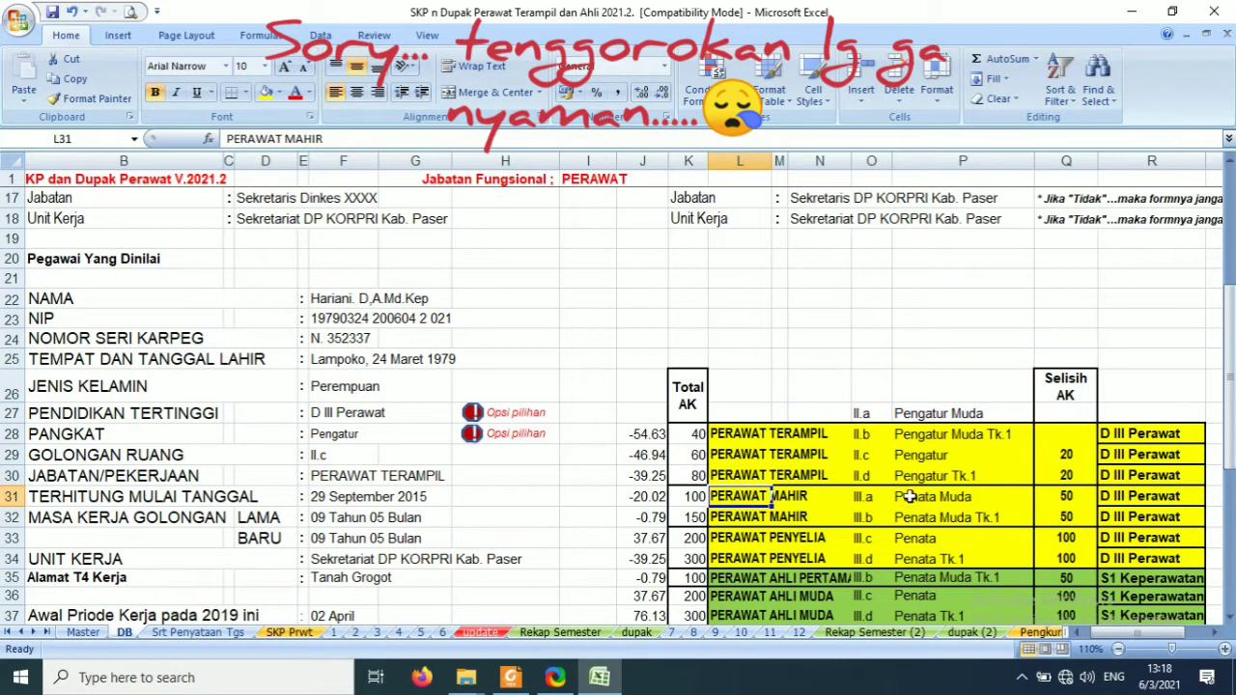
pyautogui.click(333, 434)
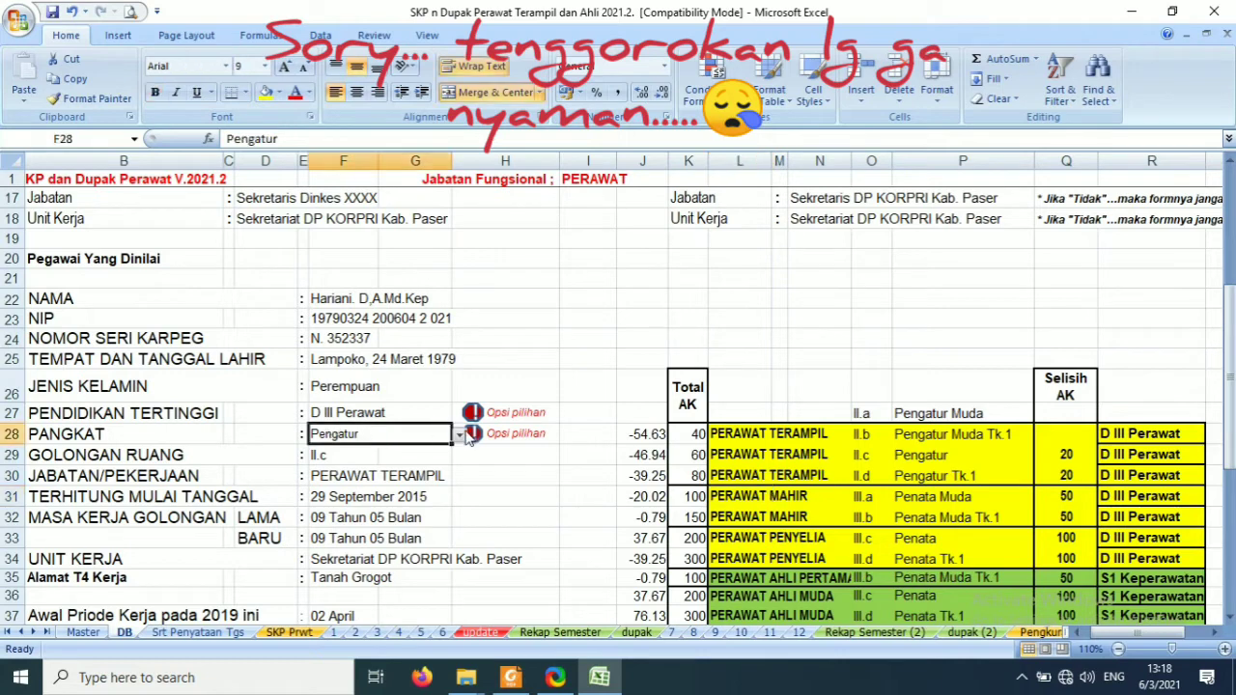
pyautogui.click(460, 435)
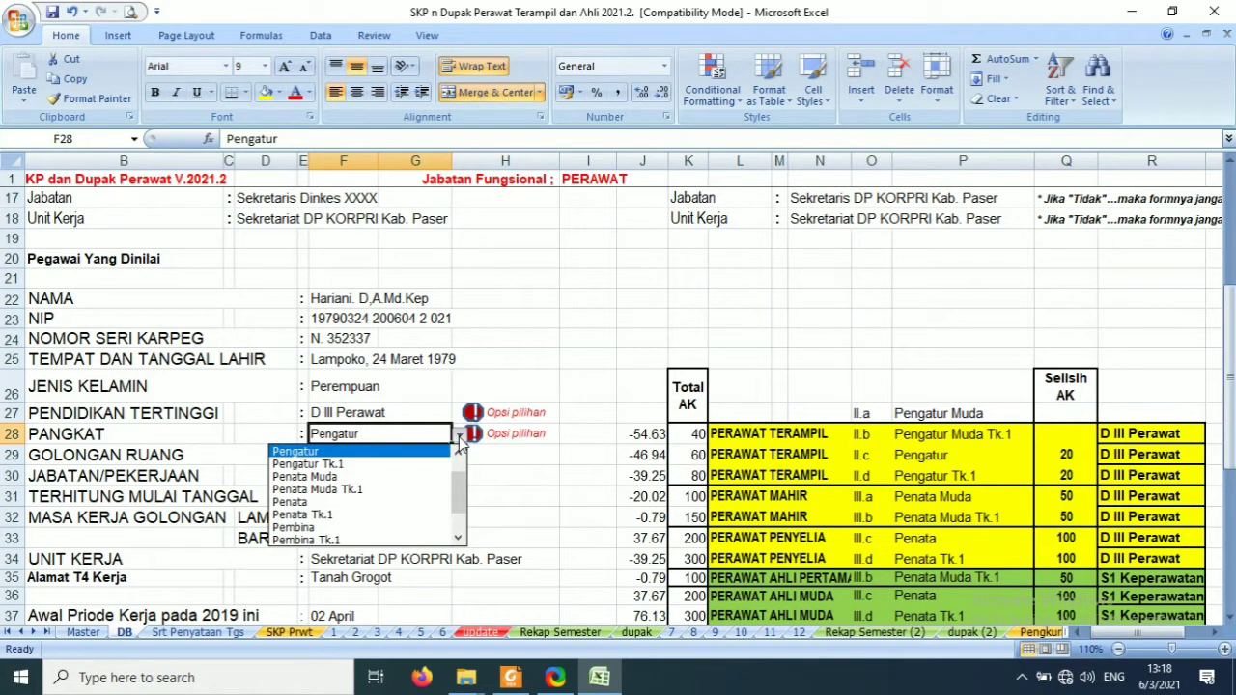
pyautogui.click(398, 477)
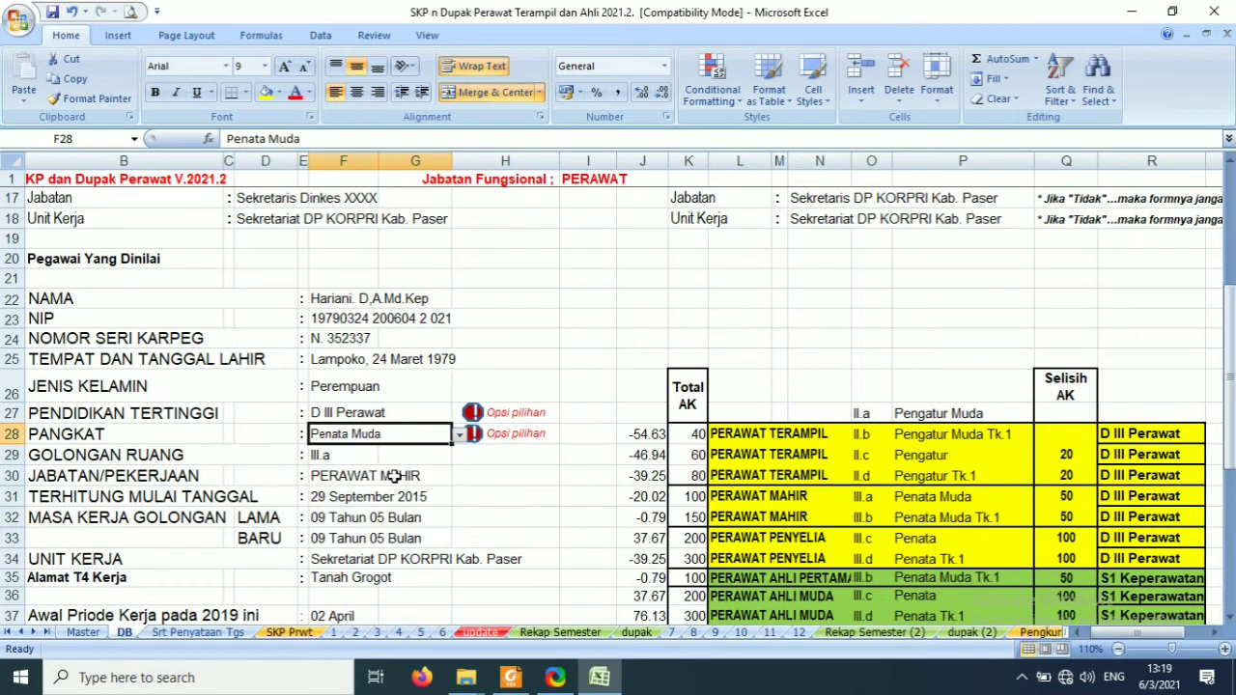
pyautogui.click(345, 482)
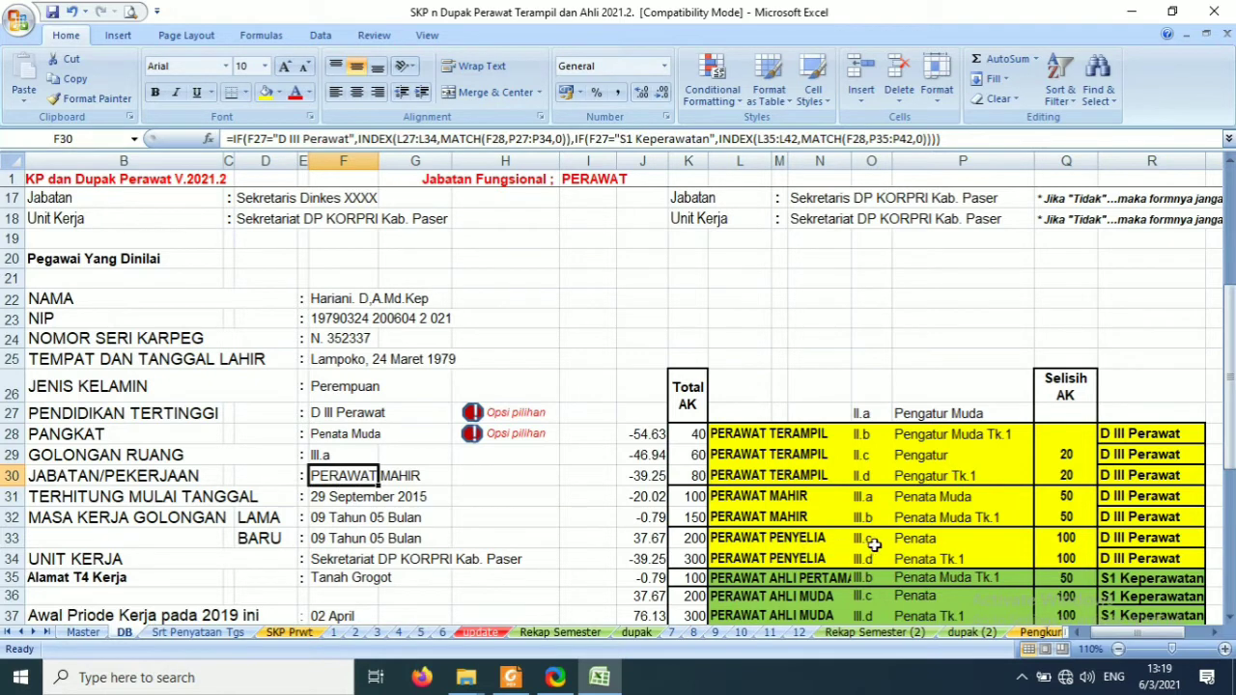
# - Look up the Perawat Penyelia row in the rank table, set Pangkat in F28 to Penata, and check Jabatan/Pekerjaan
pyautogui.click(732, 517)
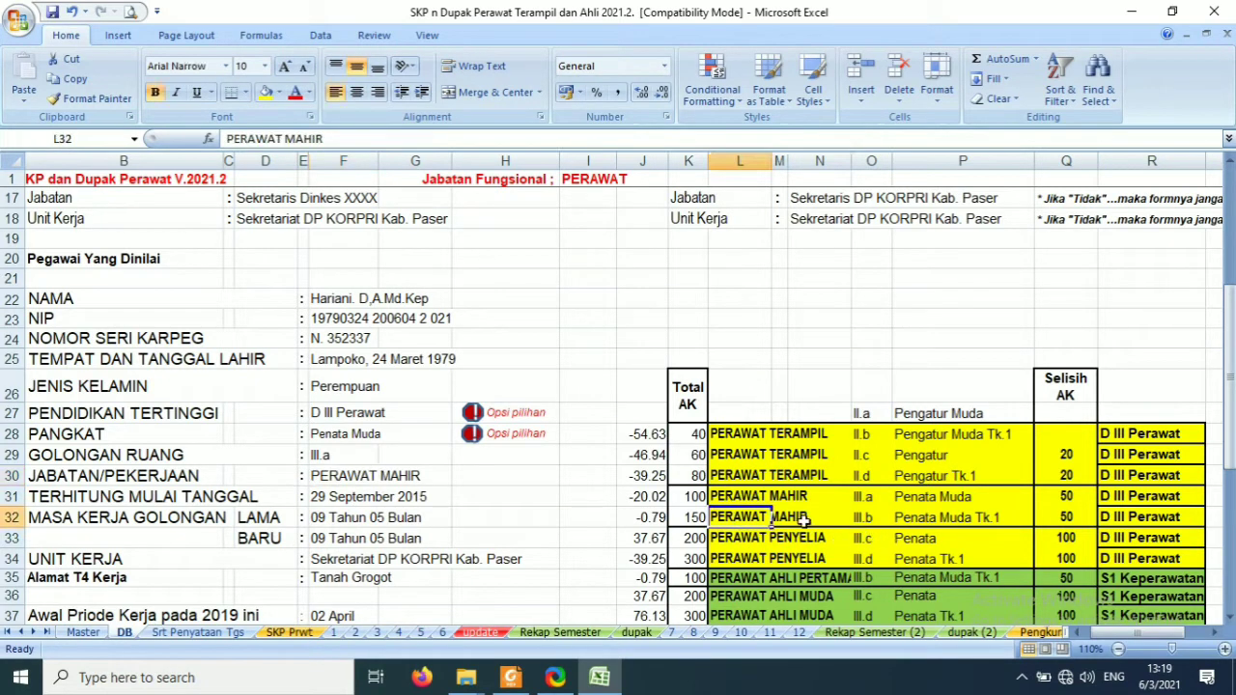
pyautogui.click(732, 541)
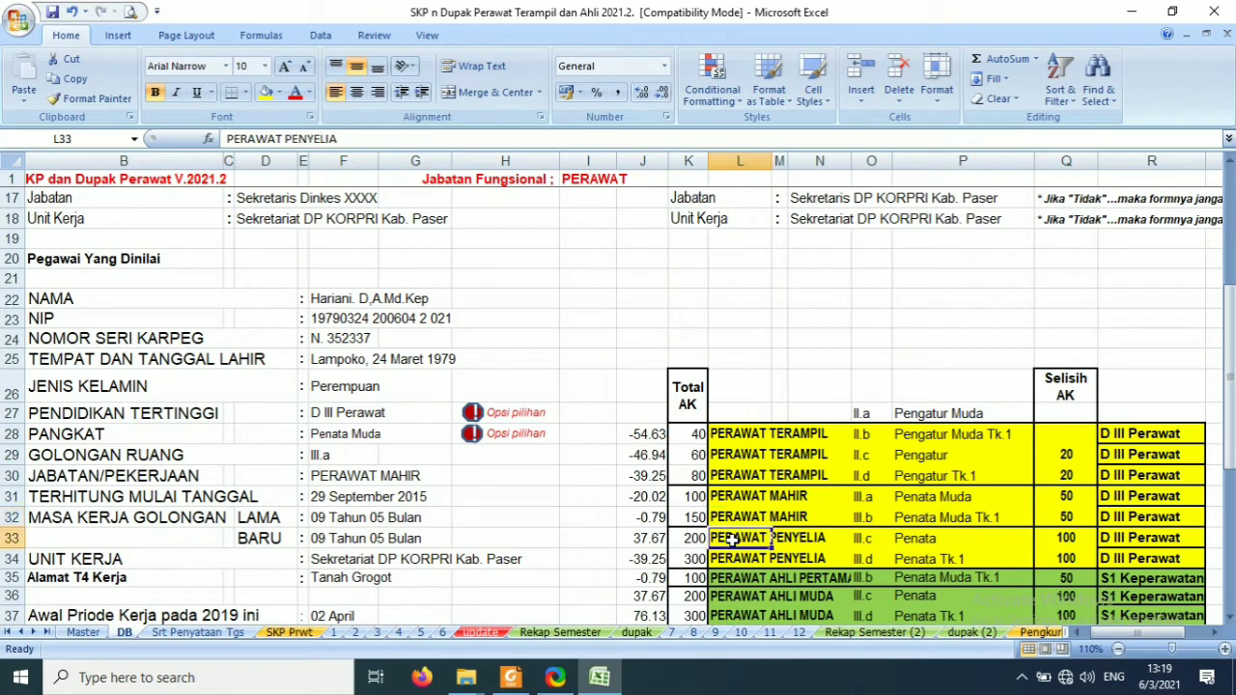
pyautogui.click(925, 544)
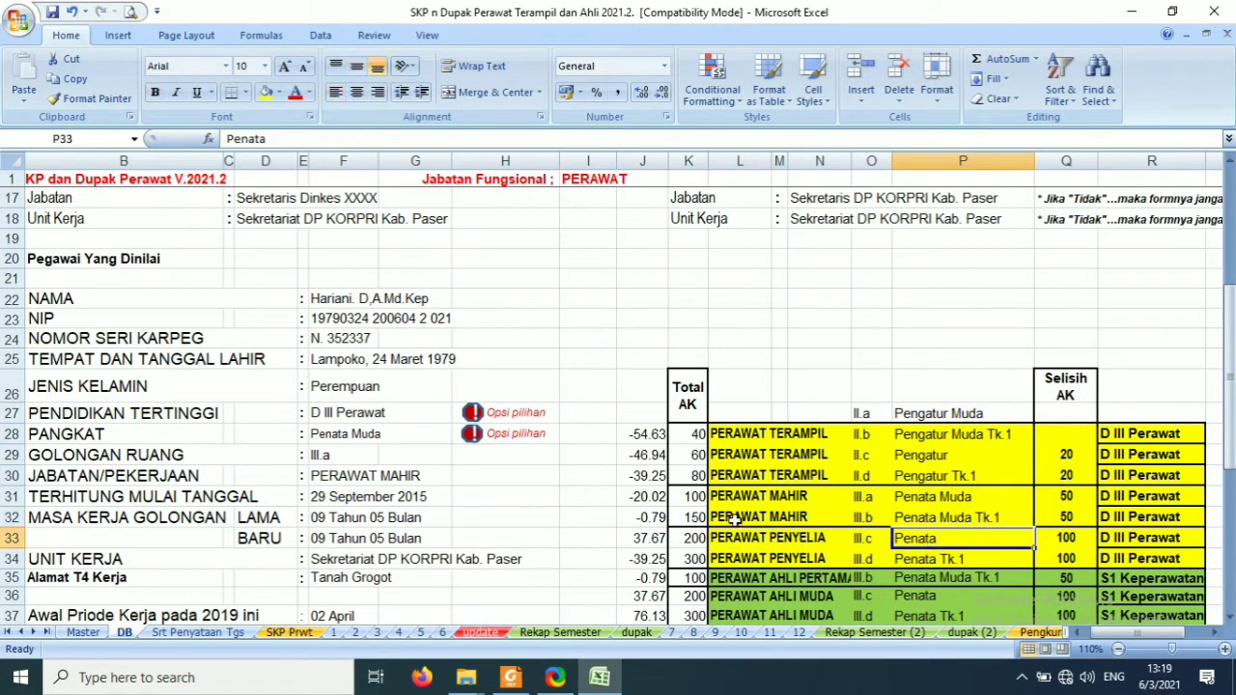
pyautogui.click(346, 415)
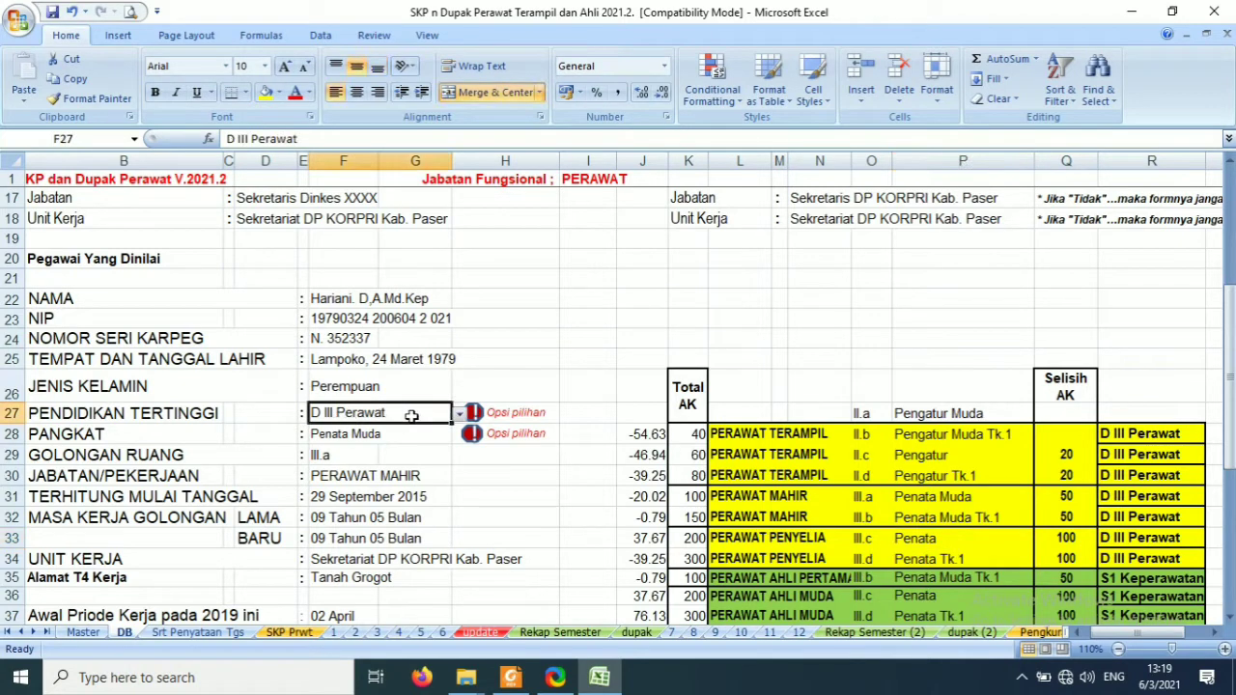
pyautogui.click(353, 440)
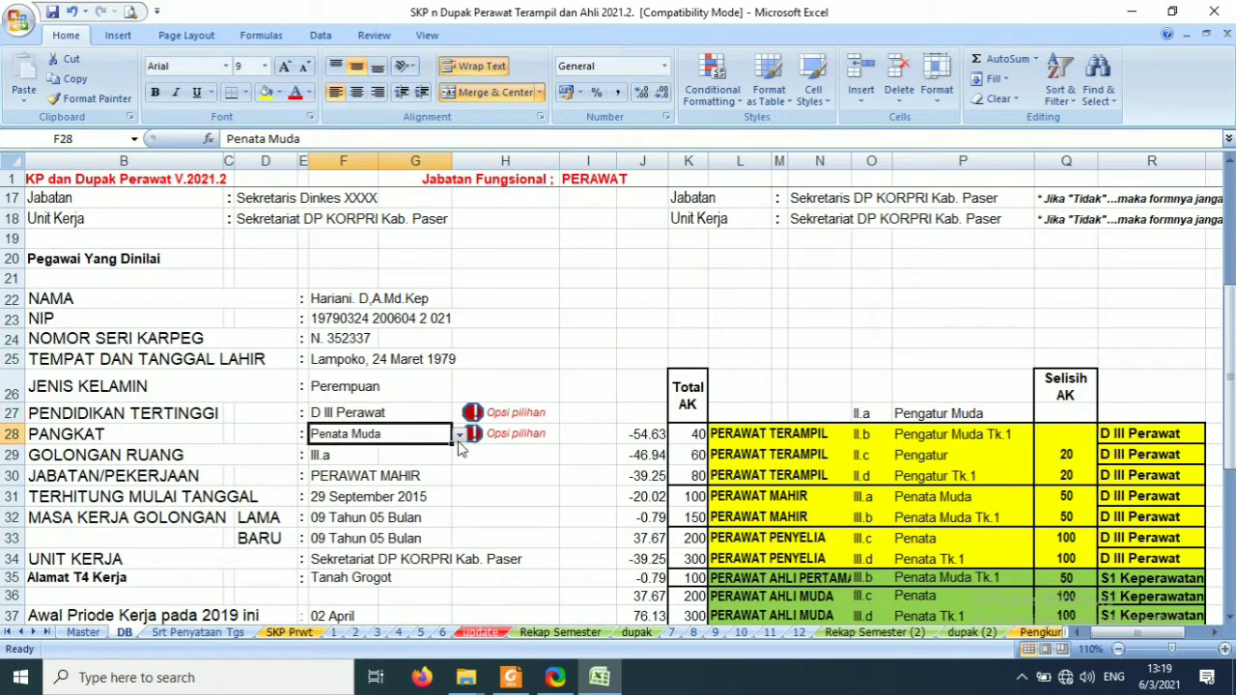
pyautogui.click(459, 436)
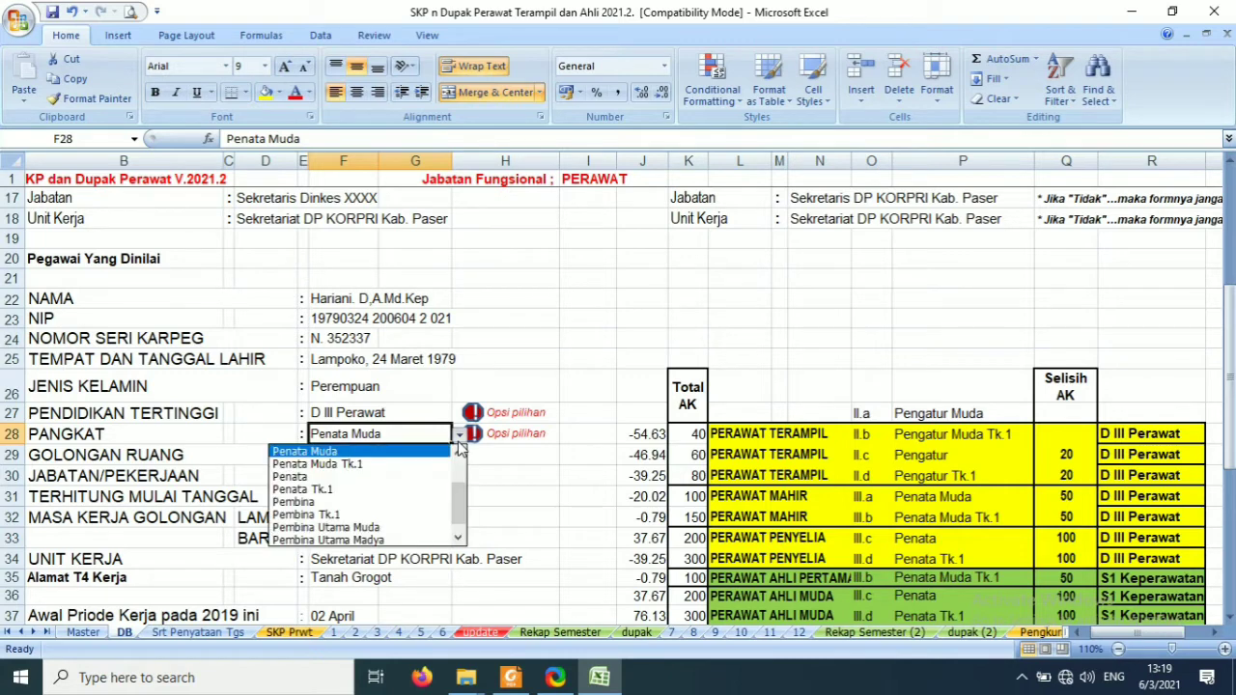
pyautogui.click(340, 477)
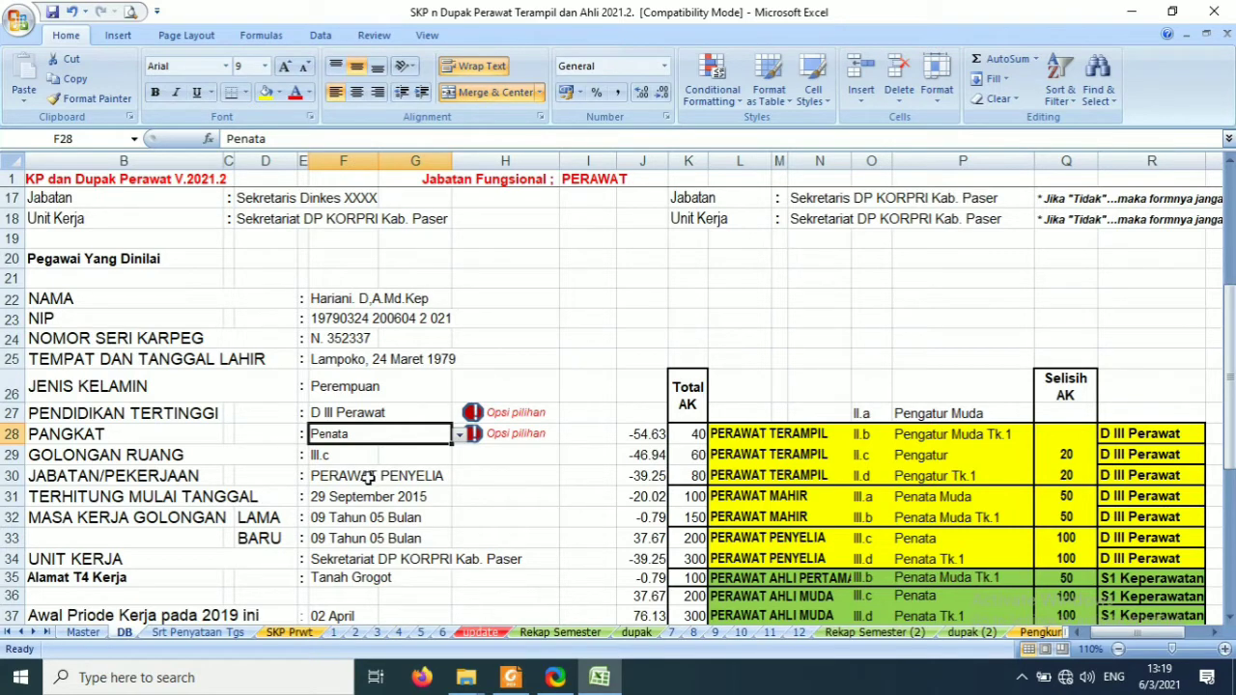
pyautogui.click(368, 477)
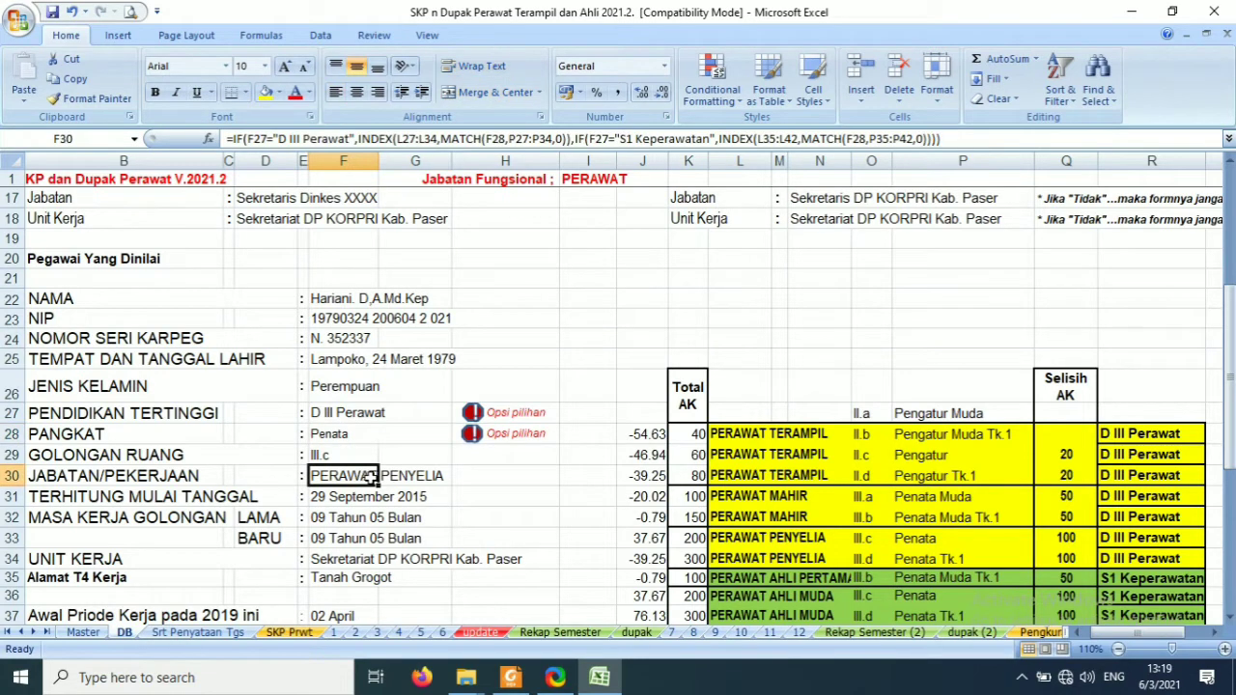
# - Set Pendidikan Tertinggi in F27 to S1 Keperawatan and select the Pangkat cell F28
pyautogui.click(331, 413)
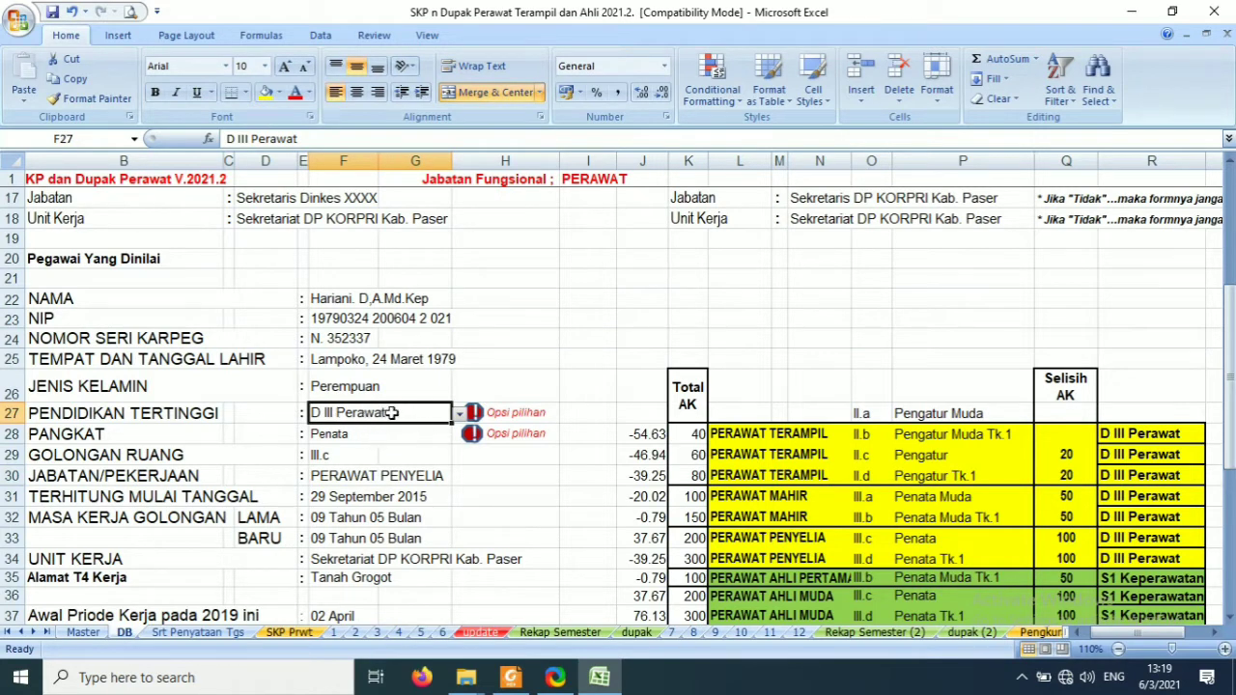
pyautogui.click(459, 413)
pyautogui.click(460, 418)
pyautogui.click(459, 417)
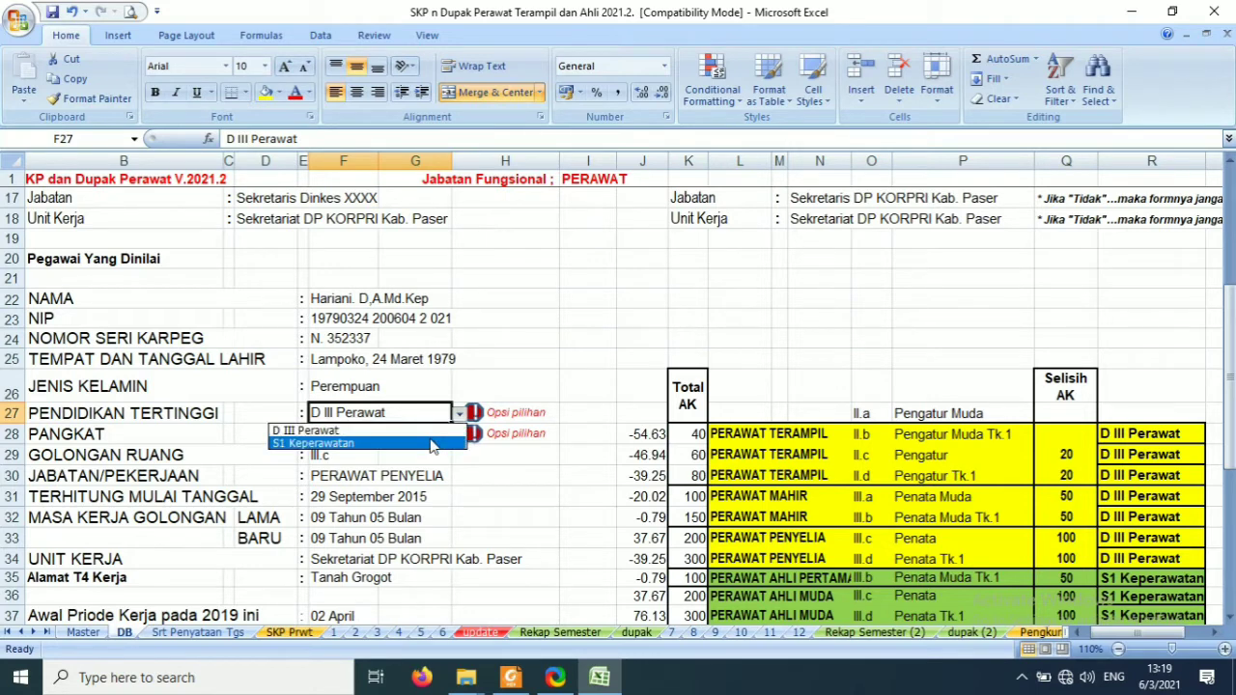
pyautogui.click(432, 445)
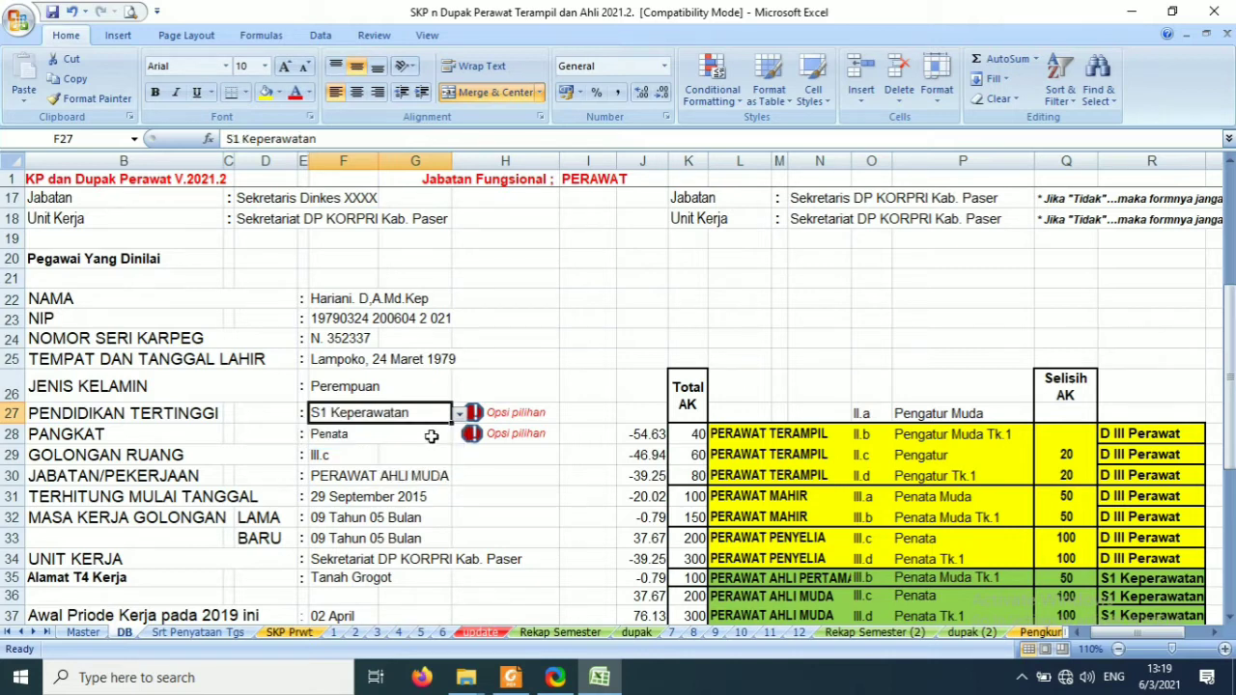
pyautogui.click(425, 437)
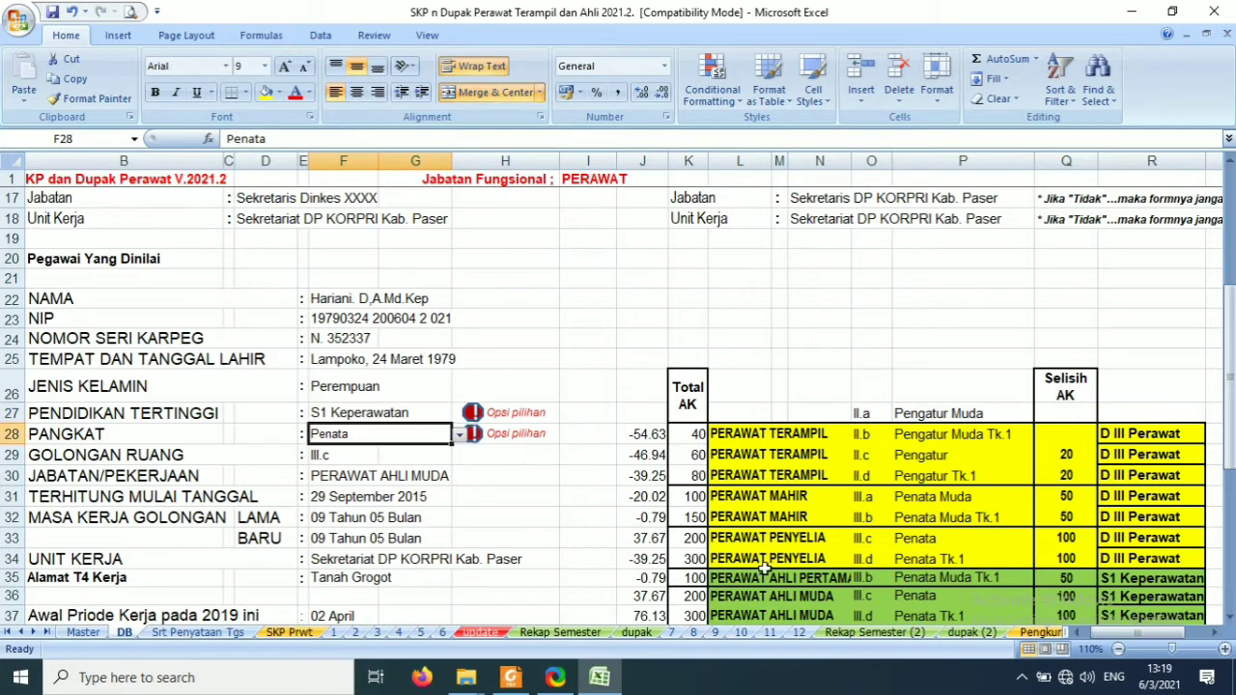
# - Look up Penata Muda Tk.1 in the S1 Keperawatan rows, set Pangkat in F28 to it, and check Jabatan/Pekerjaan
pyautogui.scroll(-3, 765, 570)
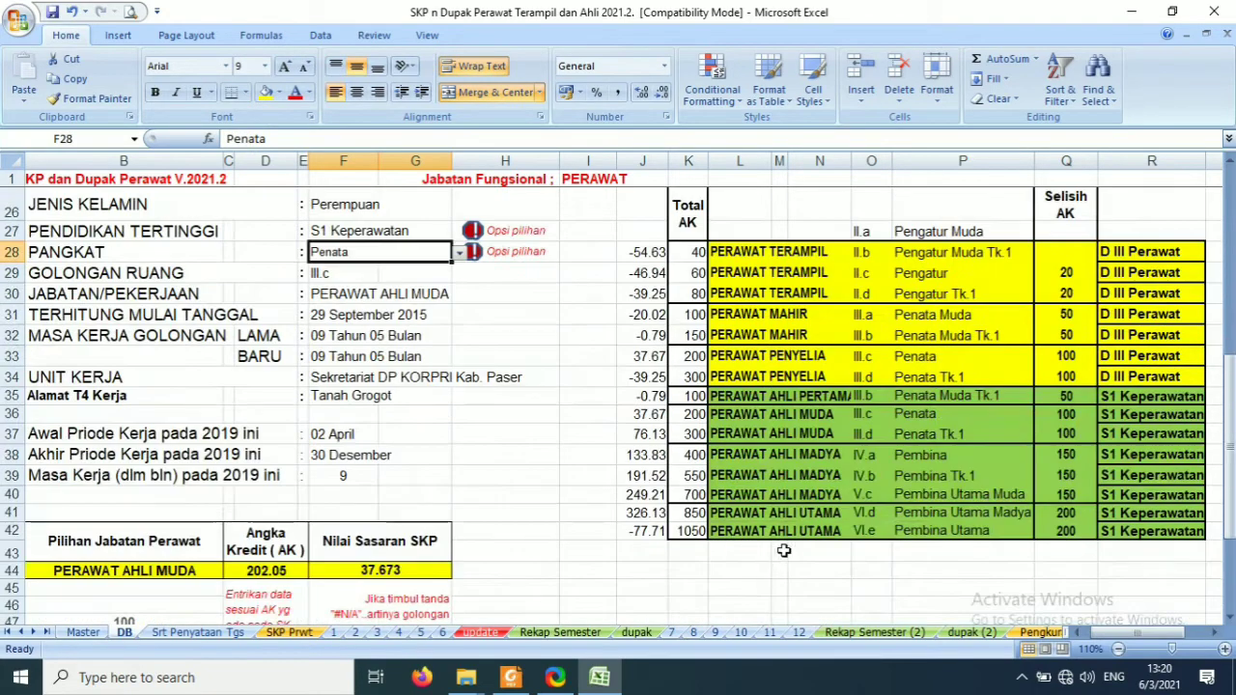
pyautogui.click(906, 397)
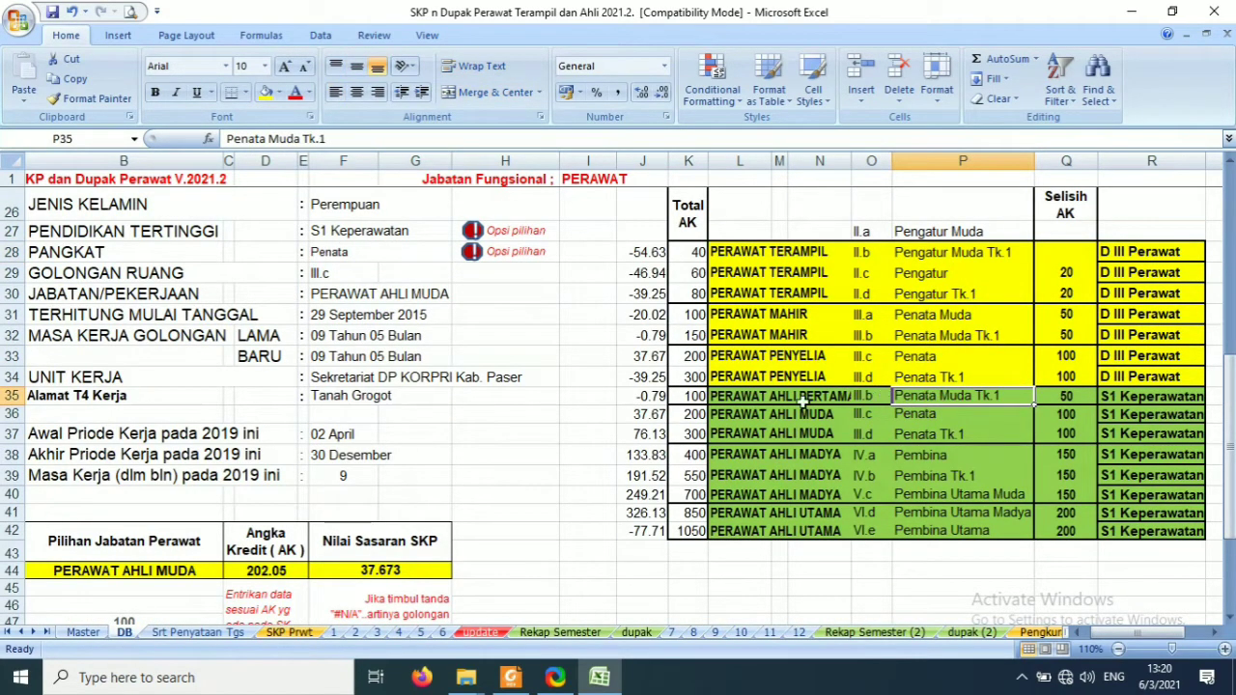
pyautogui.click(342, 261)
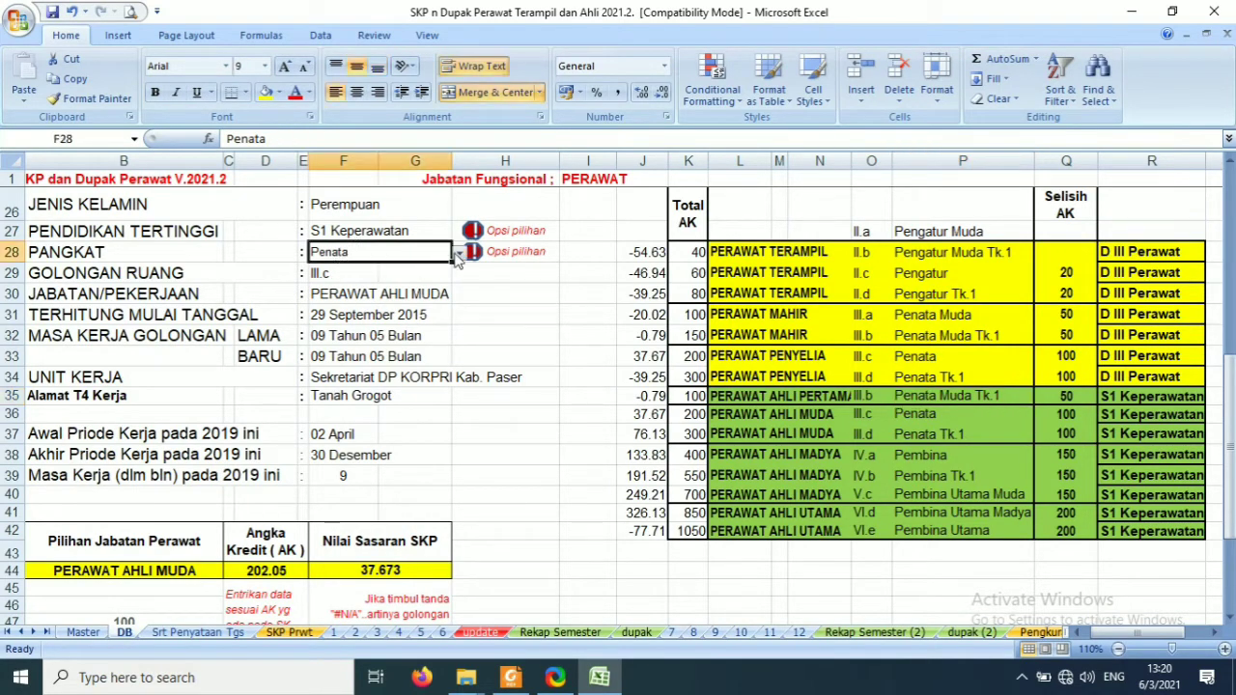
pyautogui.click(457, 253)
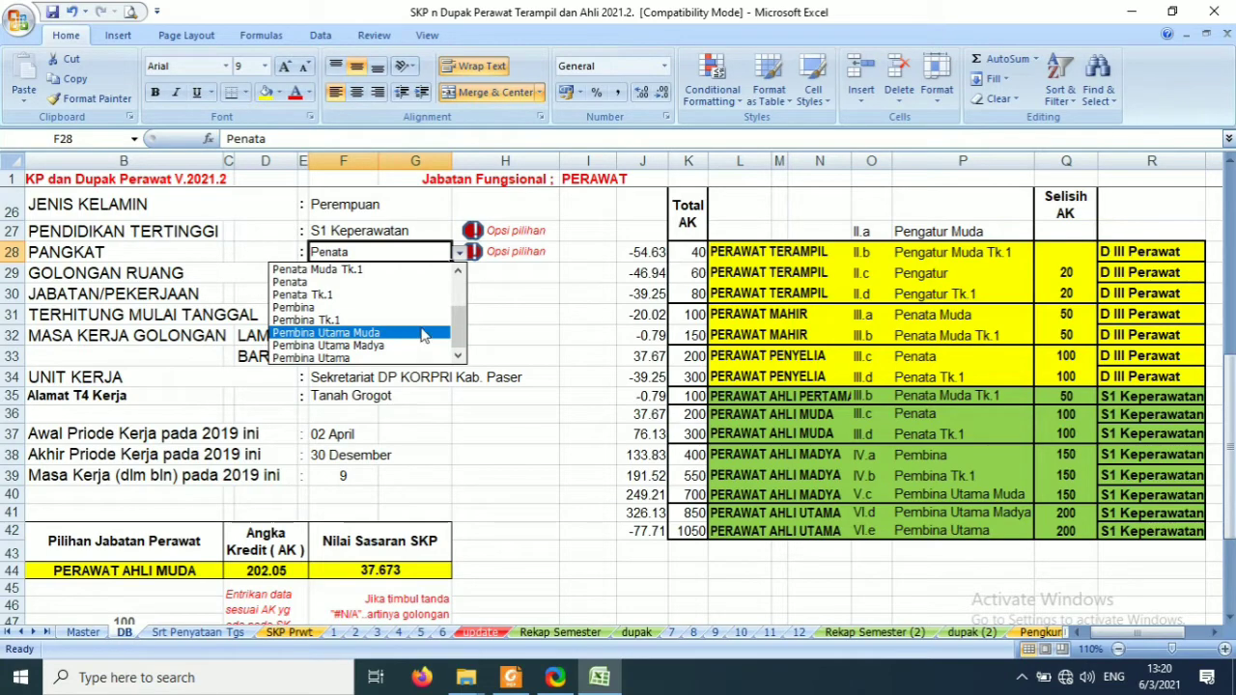
pyautogui.click(367, 273)
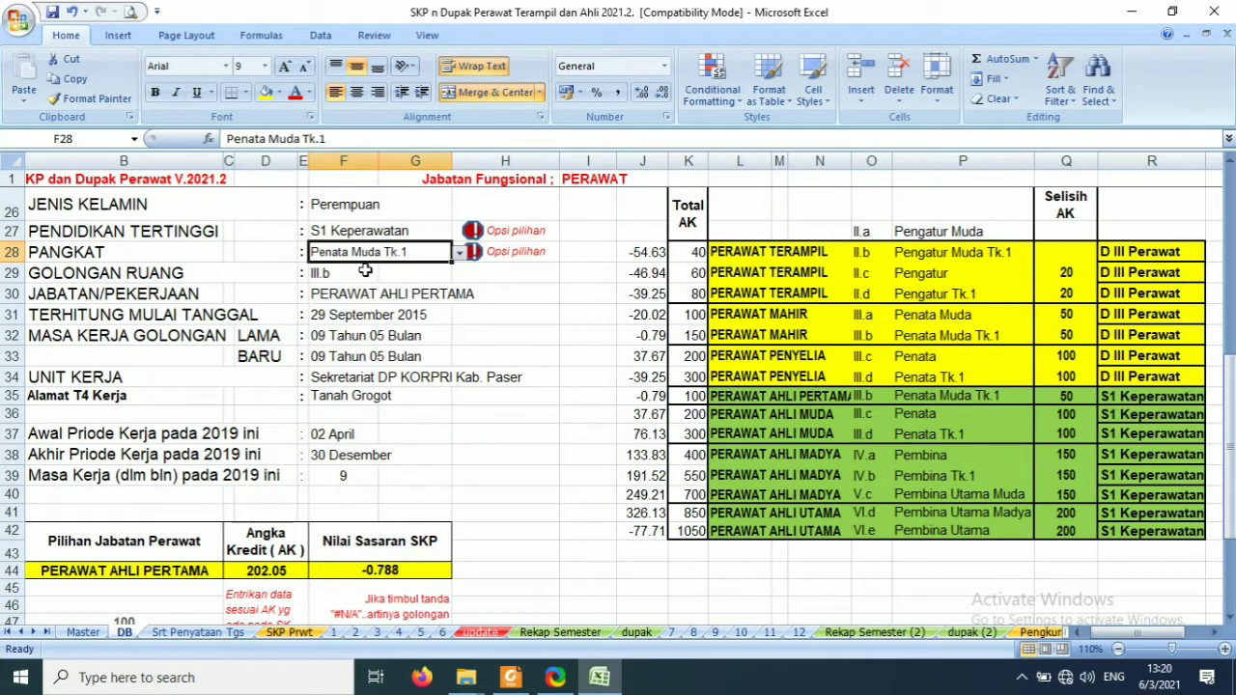
pyautogui.click(330, 300)
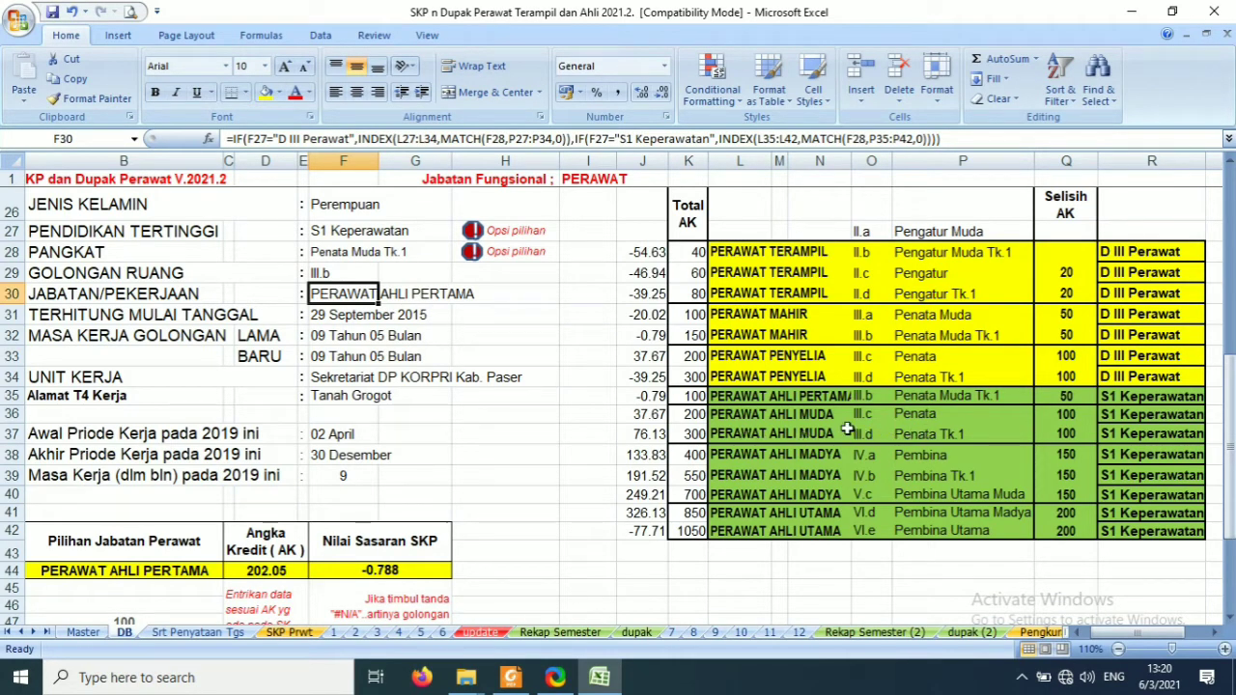
# - Look up Penata in the S1 Keperawatan rows, set Pangkat in F28 to it, and check the Jabatan/Pekerjaan cell
pyautogui.click(933, 414)
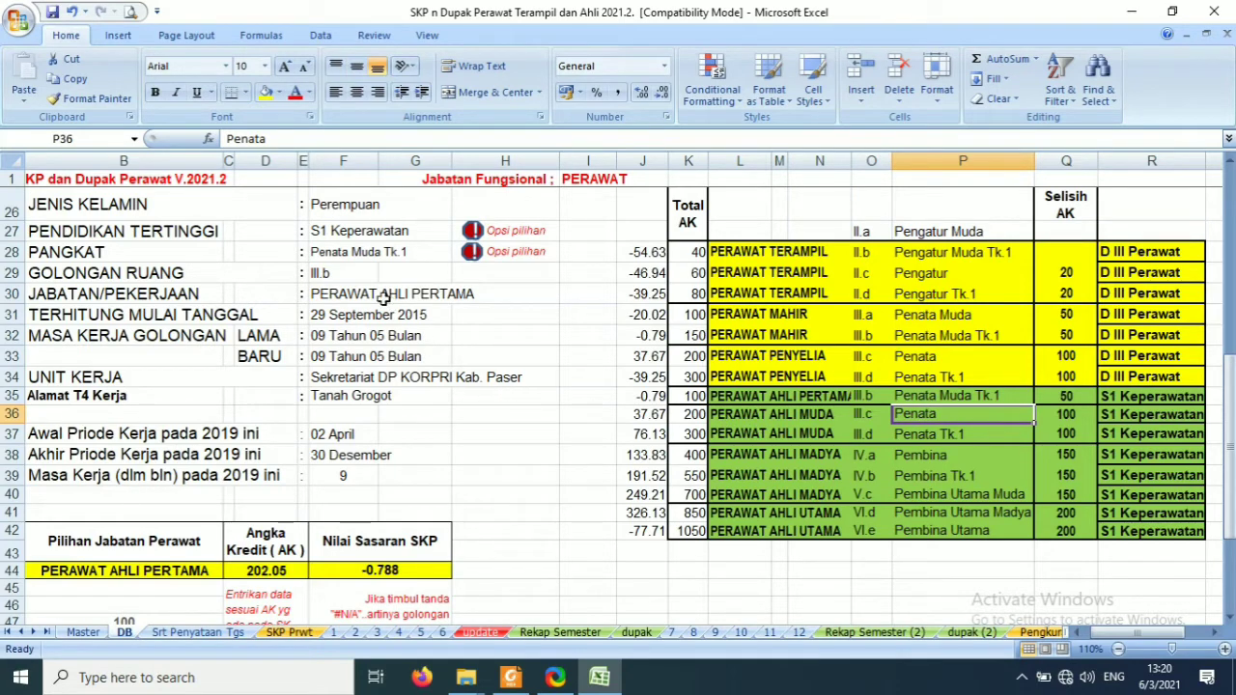
pyautogui.click(368, 250)
pyautogui.click(459, 254)
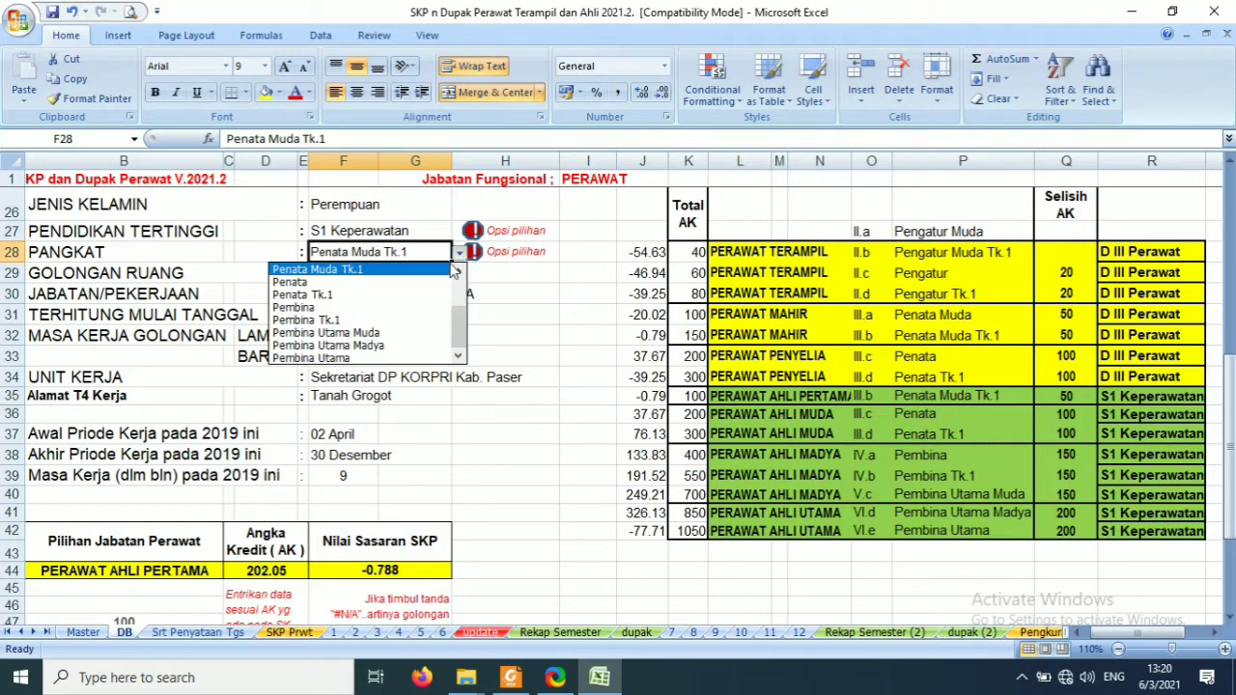
pyautogui.click(343, 281)
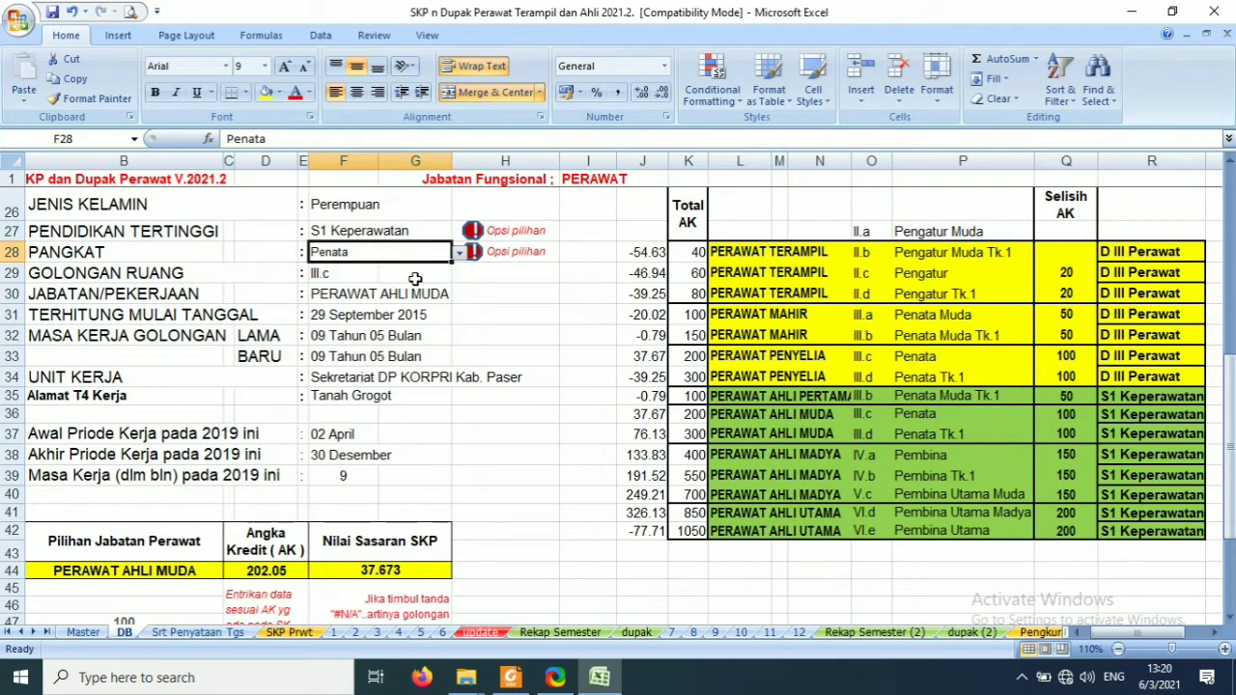
pyautogui.click(344, 293)
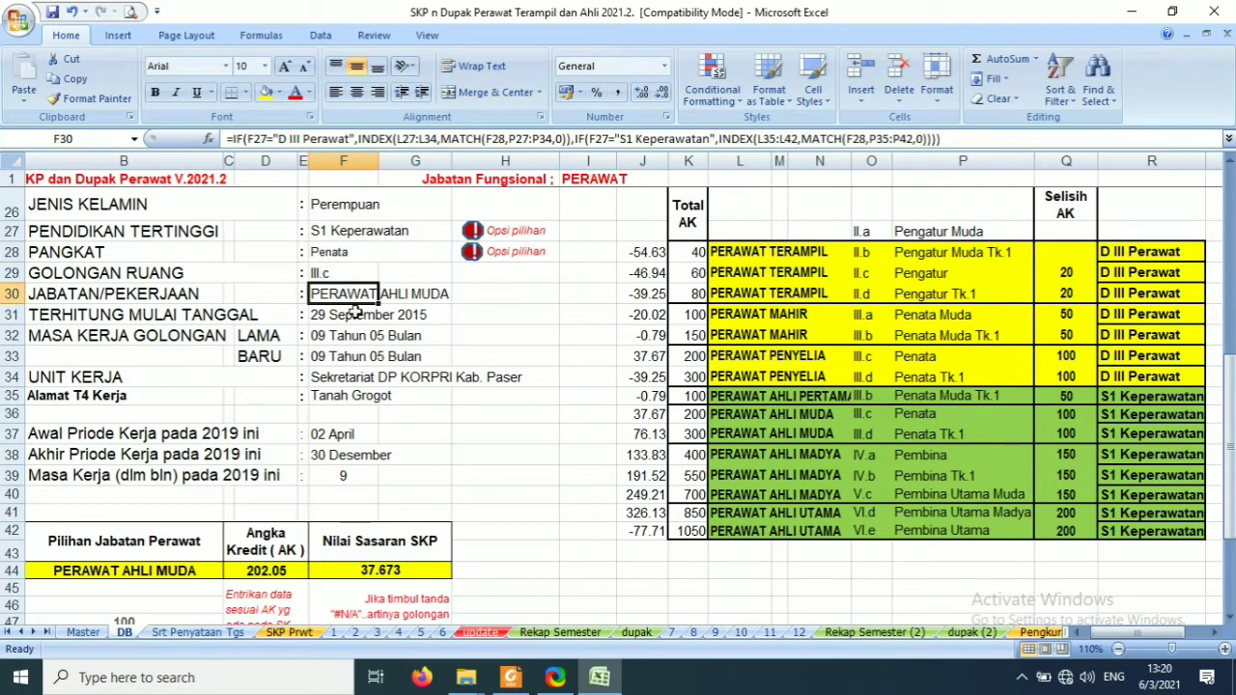
# - Examine the AK formula in D16 and the activity description formula in B16 on the SKP Prwt sheet
pyautogui.click(295, 633)
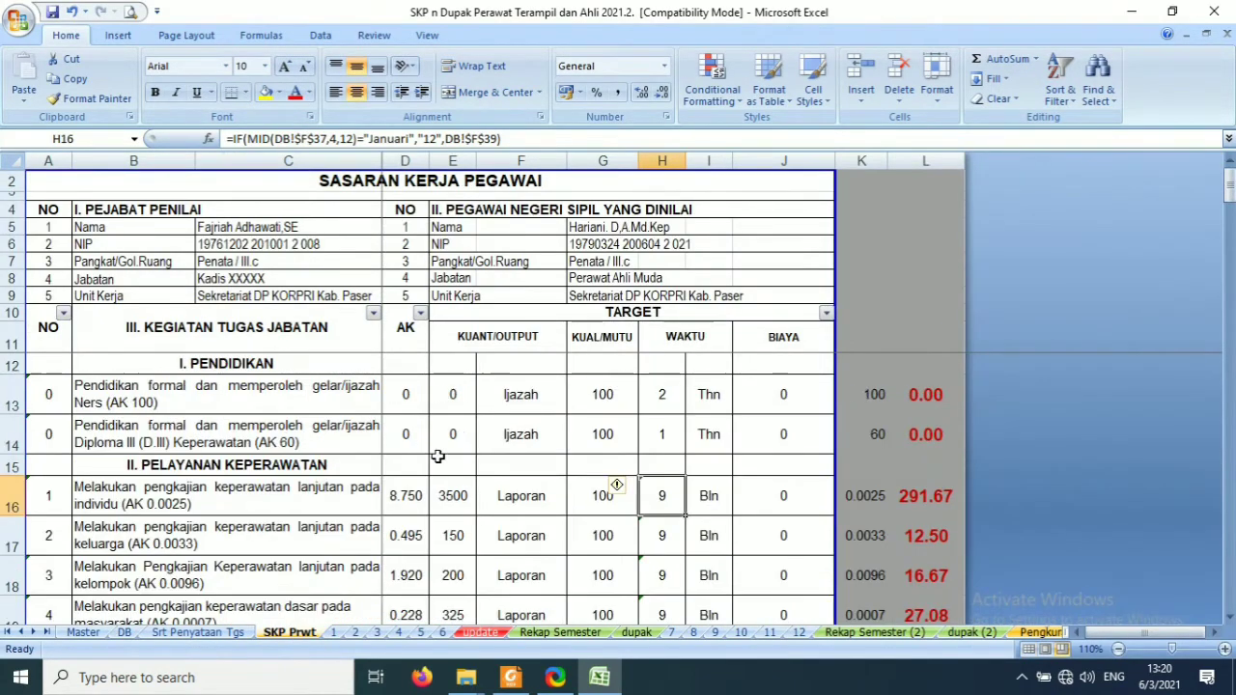
pyautogui.click(405, 497)
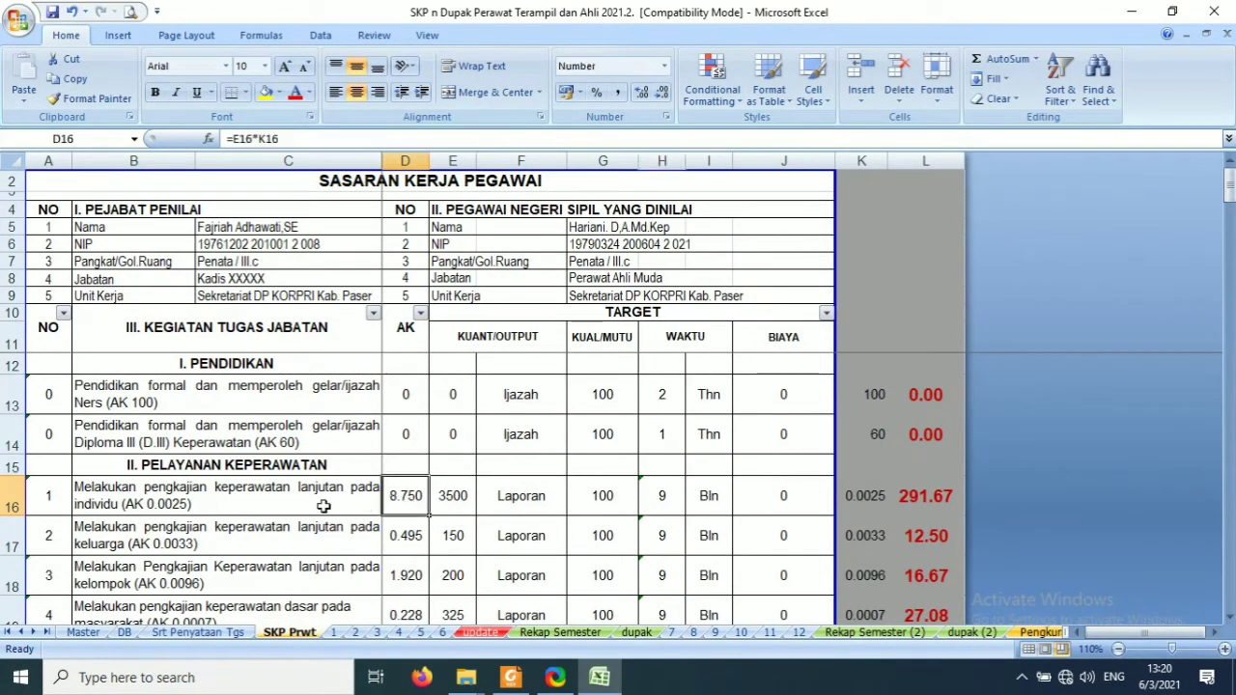
pyautogui.click(137, 504)
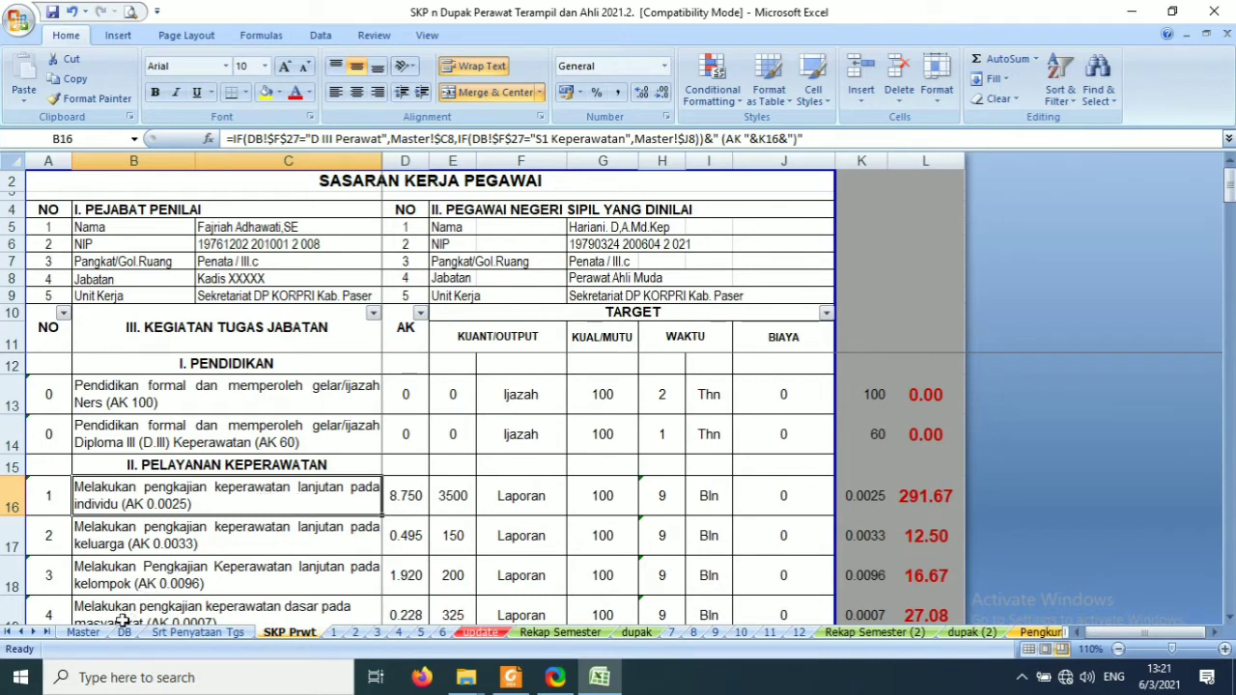
# - Compare the D III Keperawatan activity in C8 with the S1 Keperawatan activity in J8 on the Master sheet
pyautogui.click(85, 632)
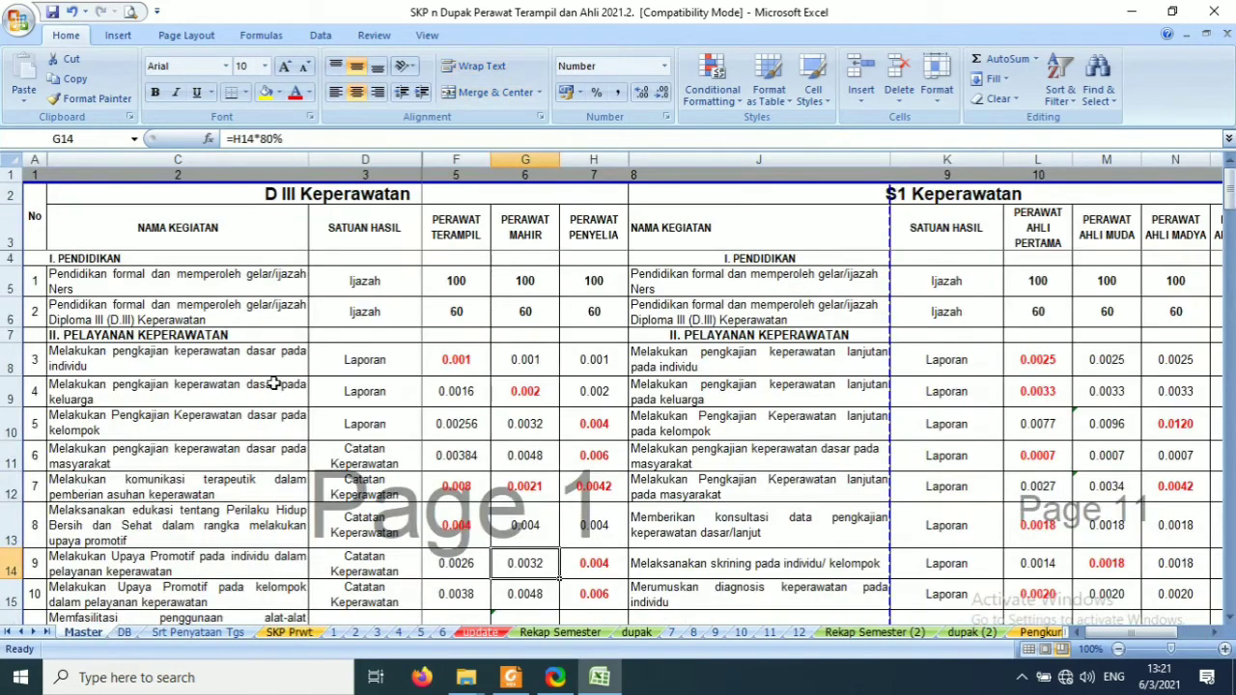
pyautogui.click(211, 365)
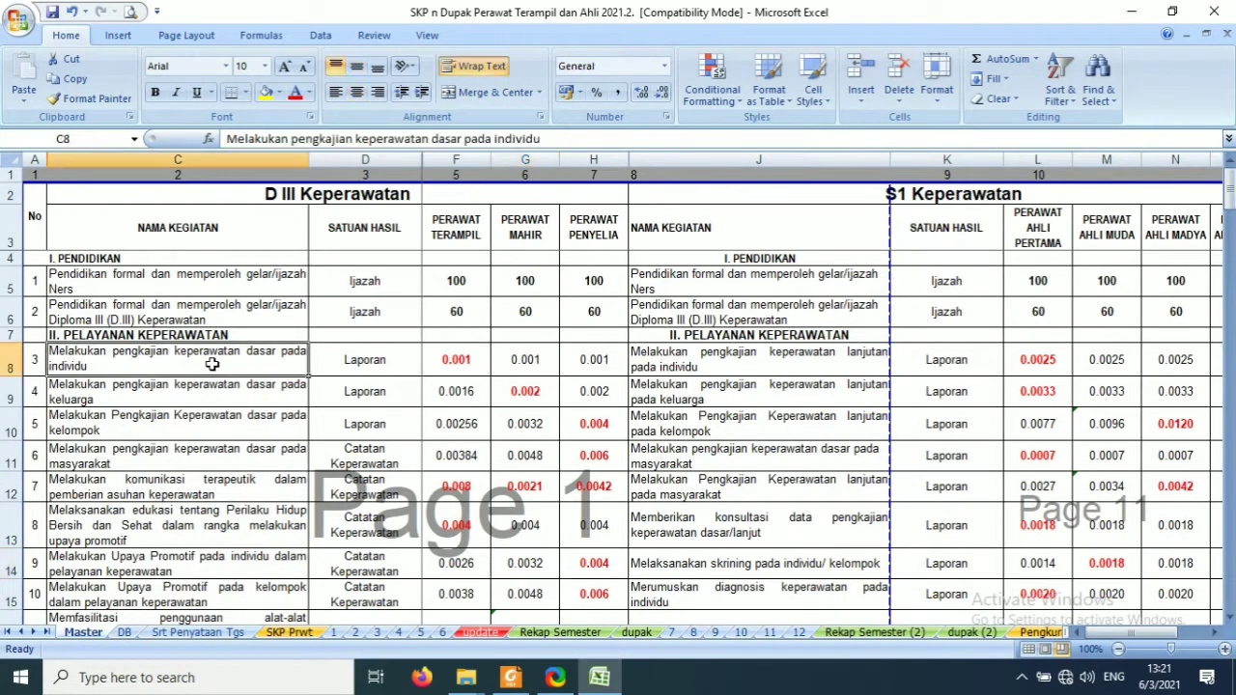
pyautogui.click(742, 367)
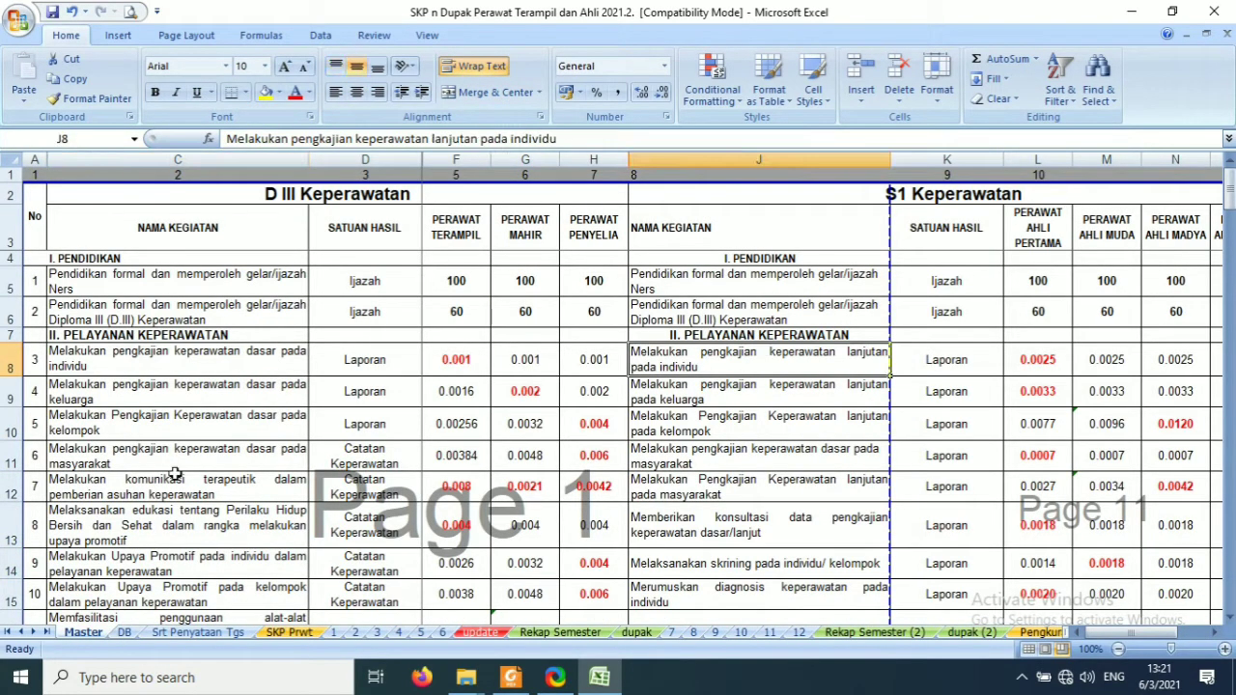
# - Set Pendidikan Tertinggi in F27 of the DB sheet to D III Perawat and review the activity list on SKP Prwt
pyautogui.click(288, 633)
pyautogui.click(124, 632)
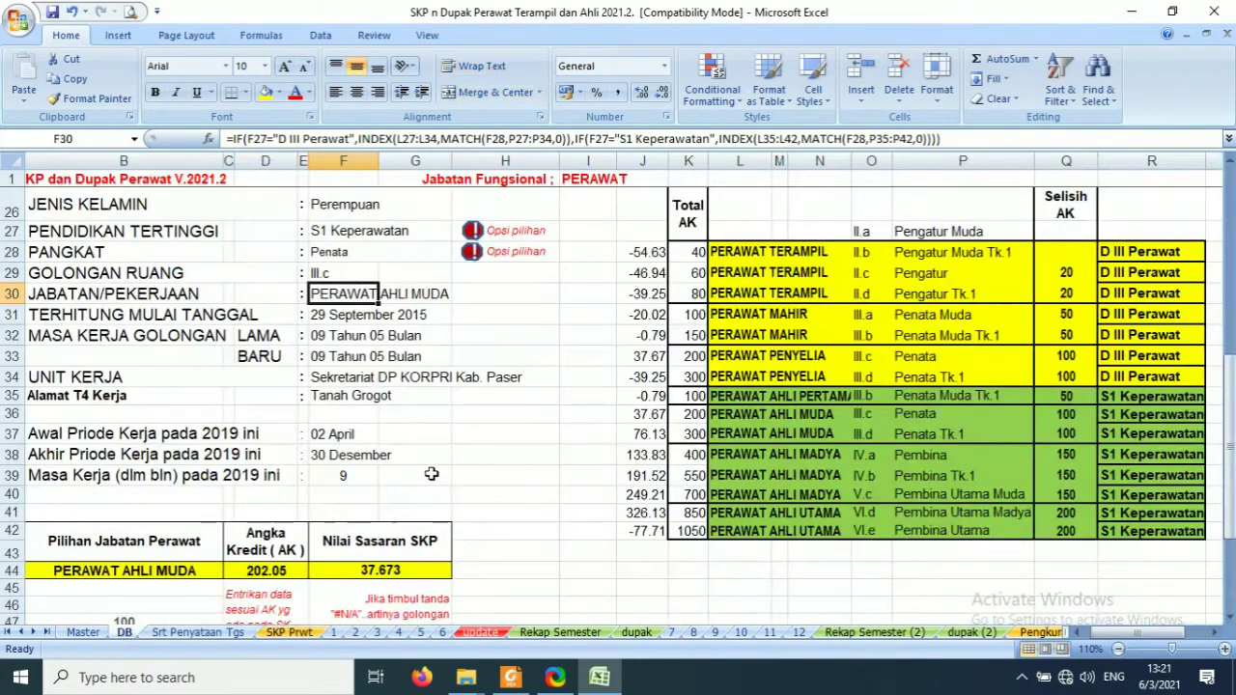
pyautogui.click(375, 232)
pyautogui.click(460, 233)
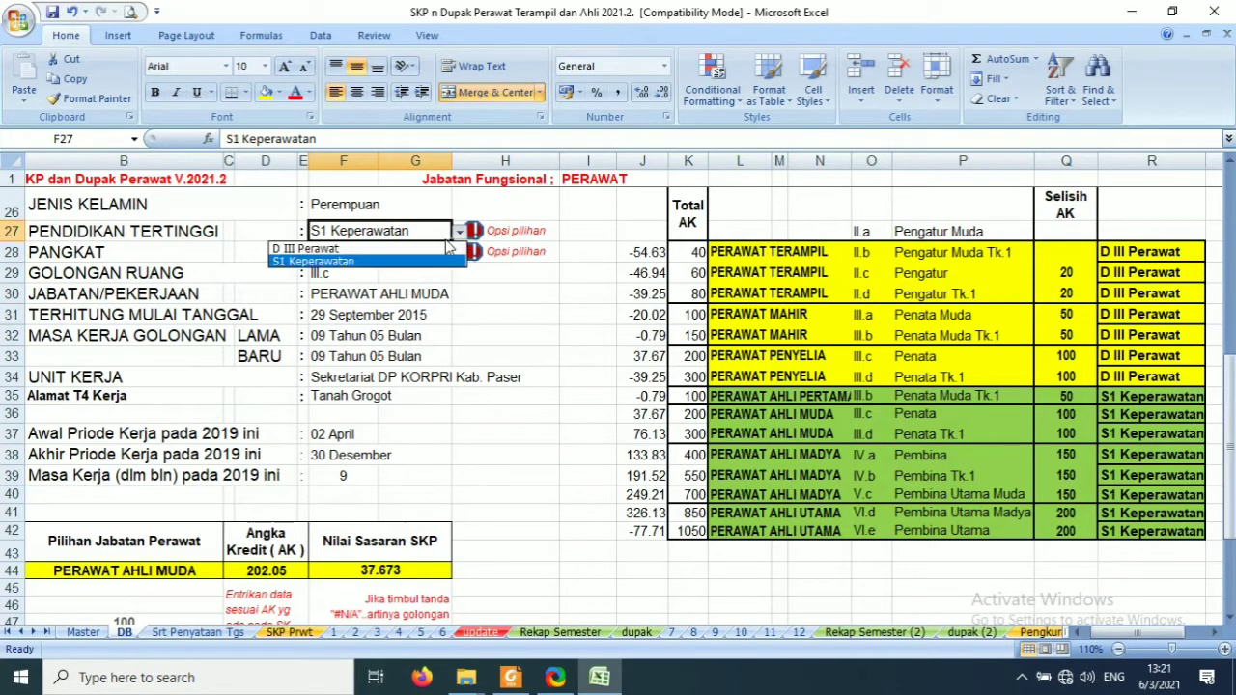
pyautogui.click(434, 253)
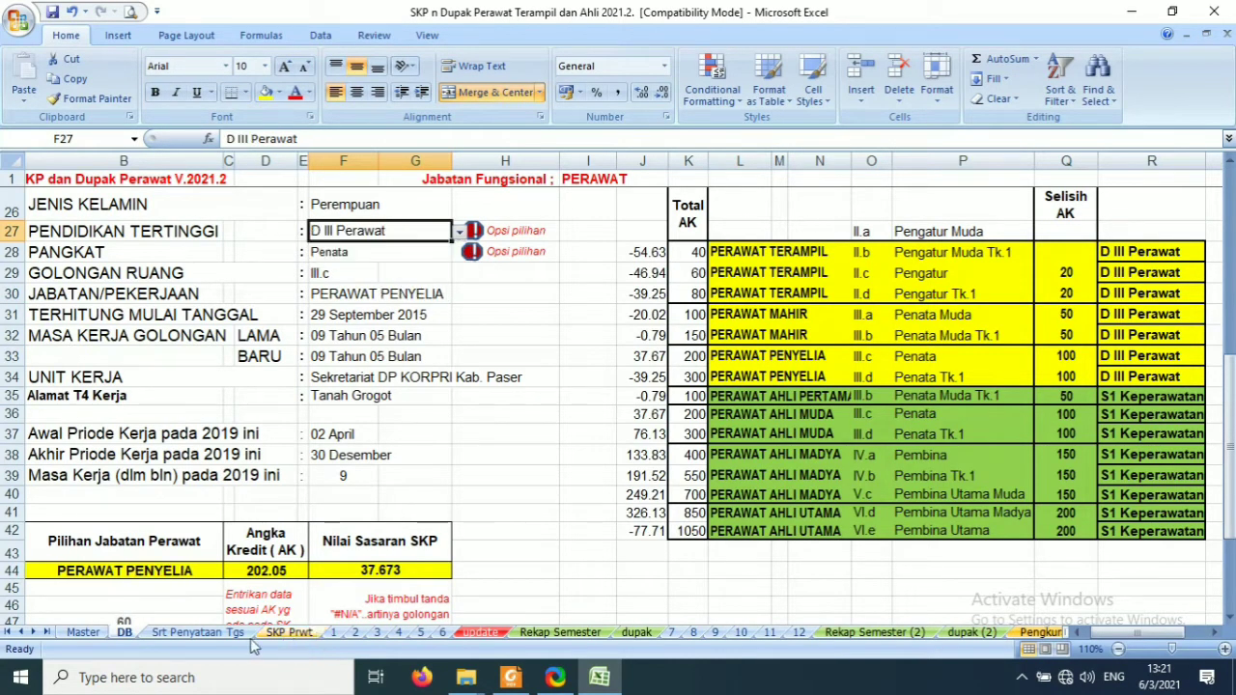
pyautogui.click(289, 633)
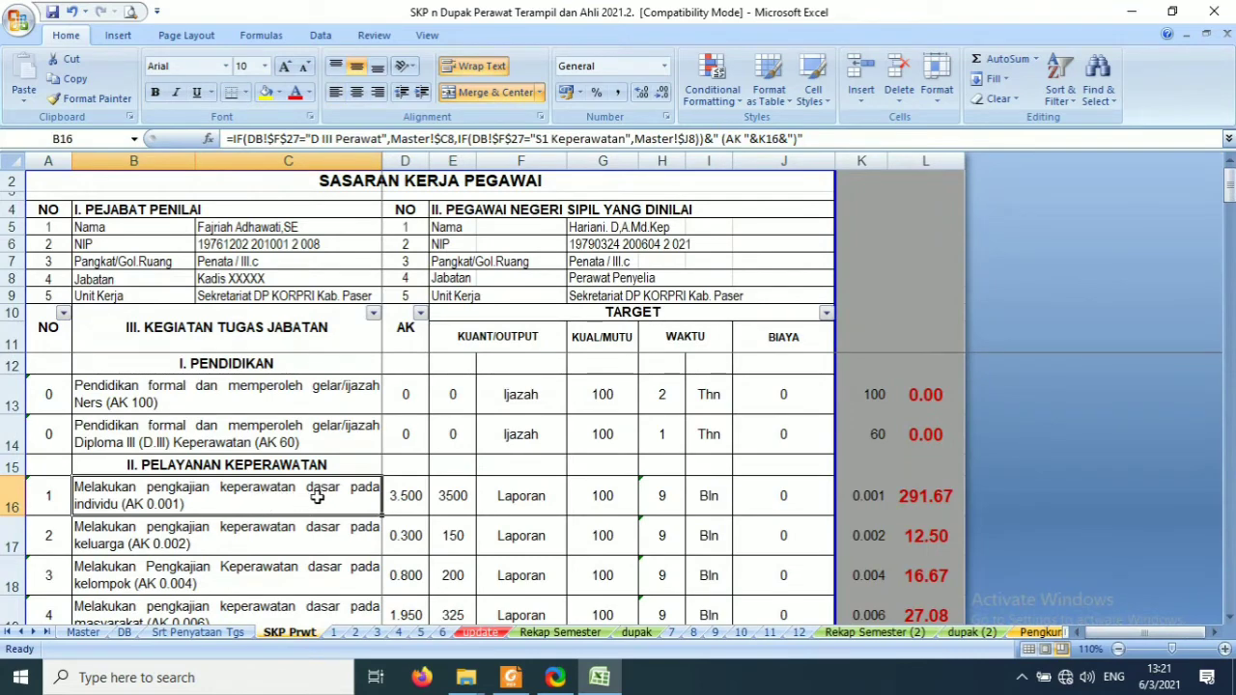
pyautogui.scroll(-5, 346, 526)
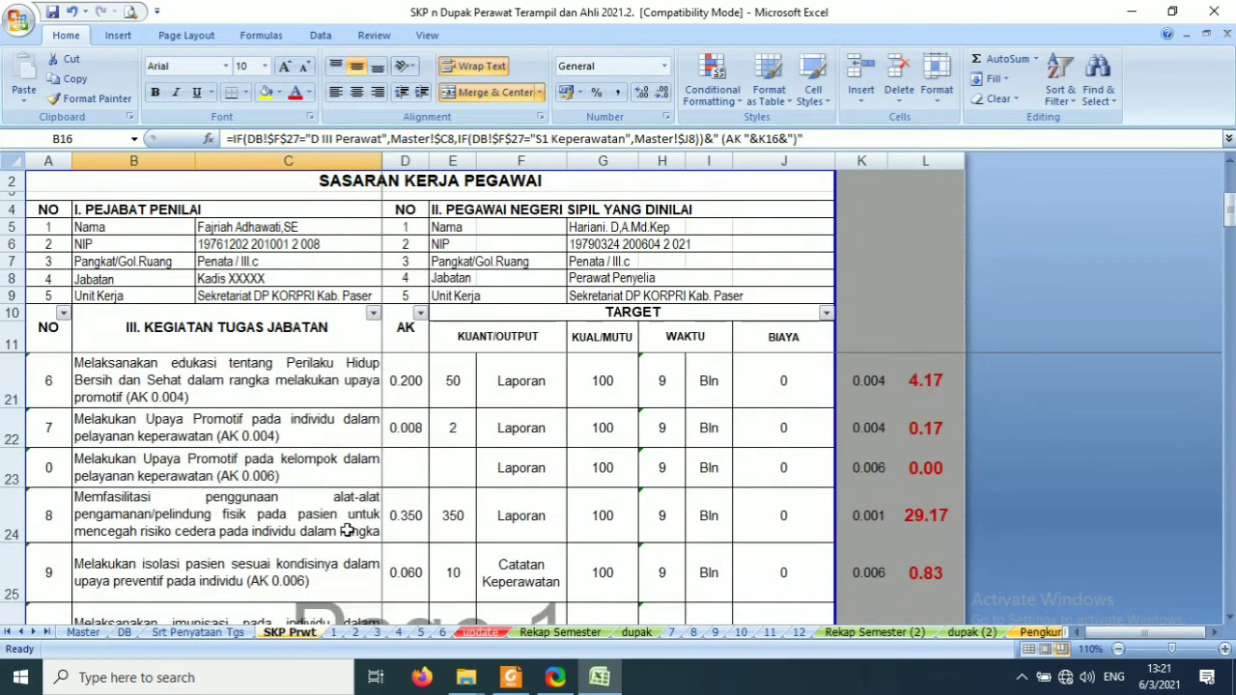
pyautogui.scroll(5, 345, 535)
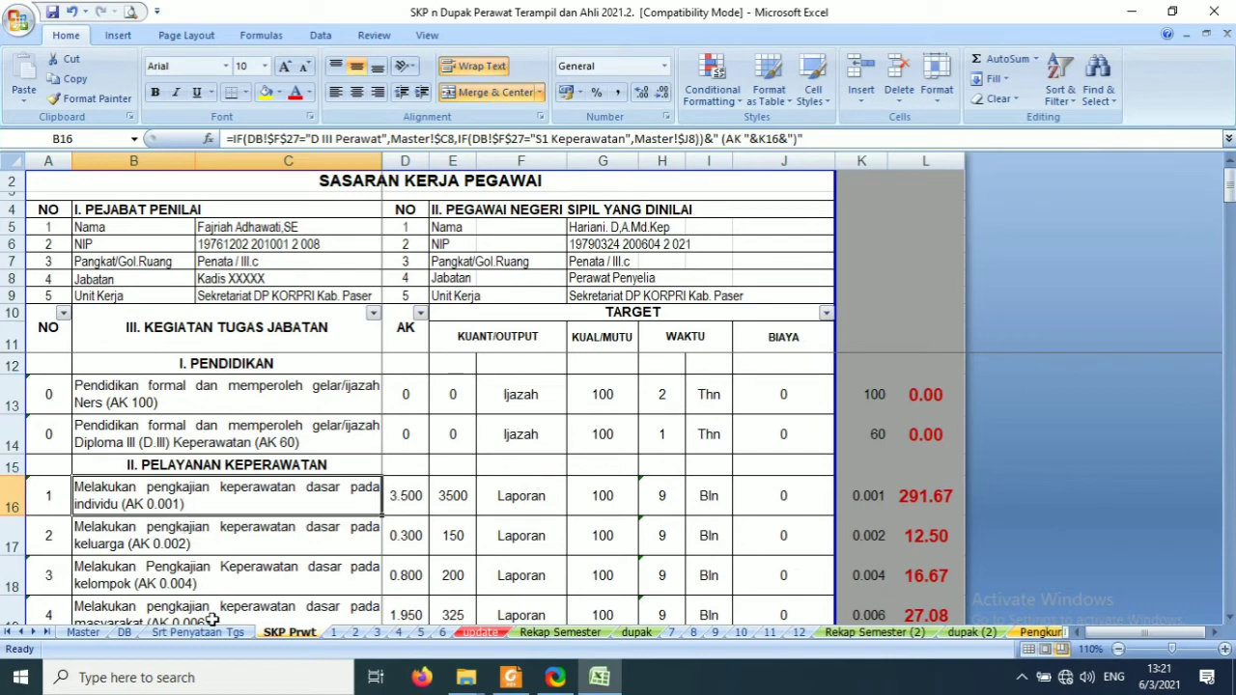
# - Check the Pangkat cell F28 on the DB sheet against the job title columns on the Master sheet
pyautogui.click(123, 632)
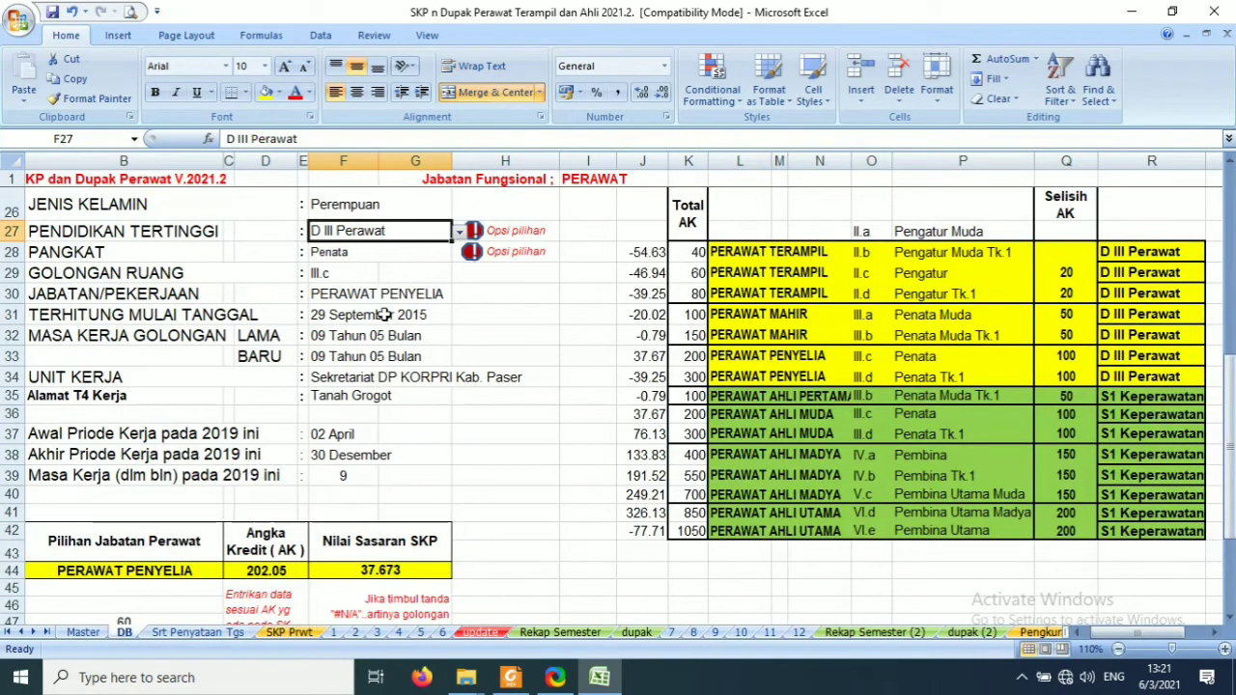
pyautogui.scroll(1, 370, 292)
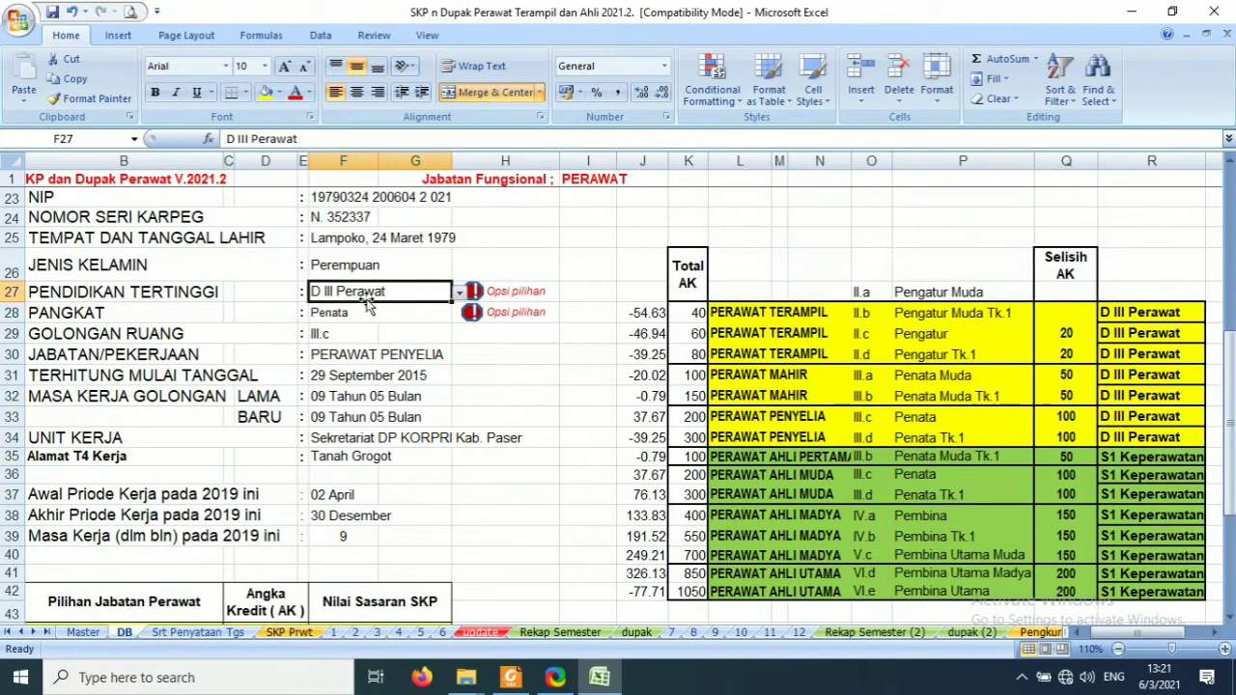
pyautogui.click(345, 314)
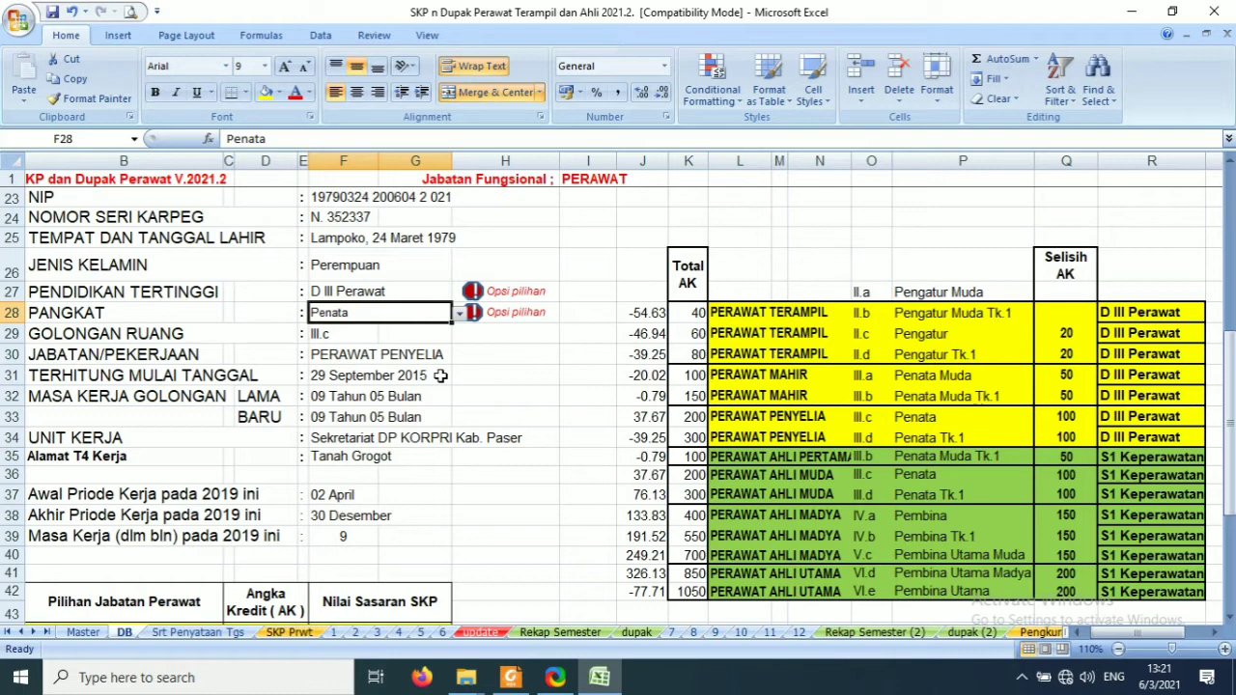
pyautogui.click(84, 631)
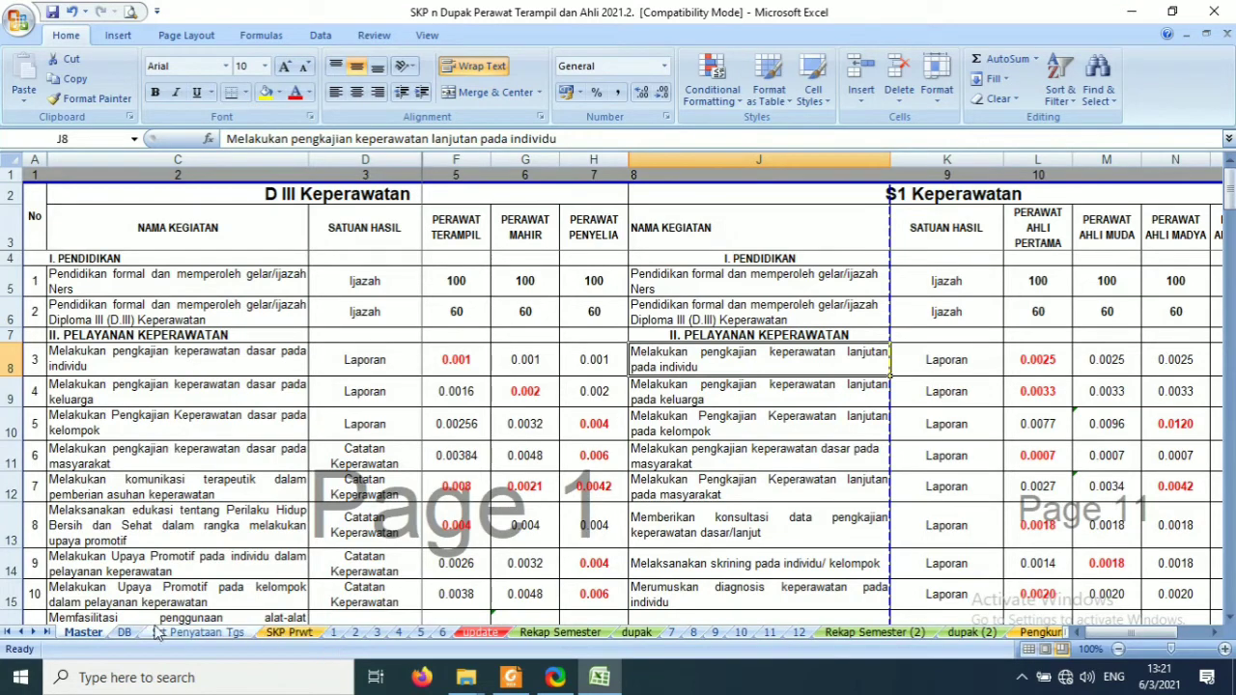
pyautogui.click(124, 632)
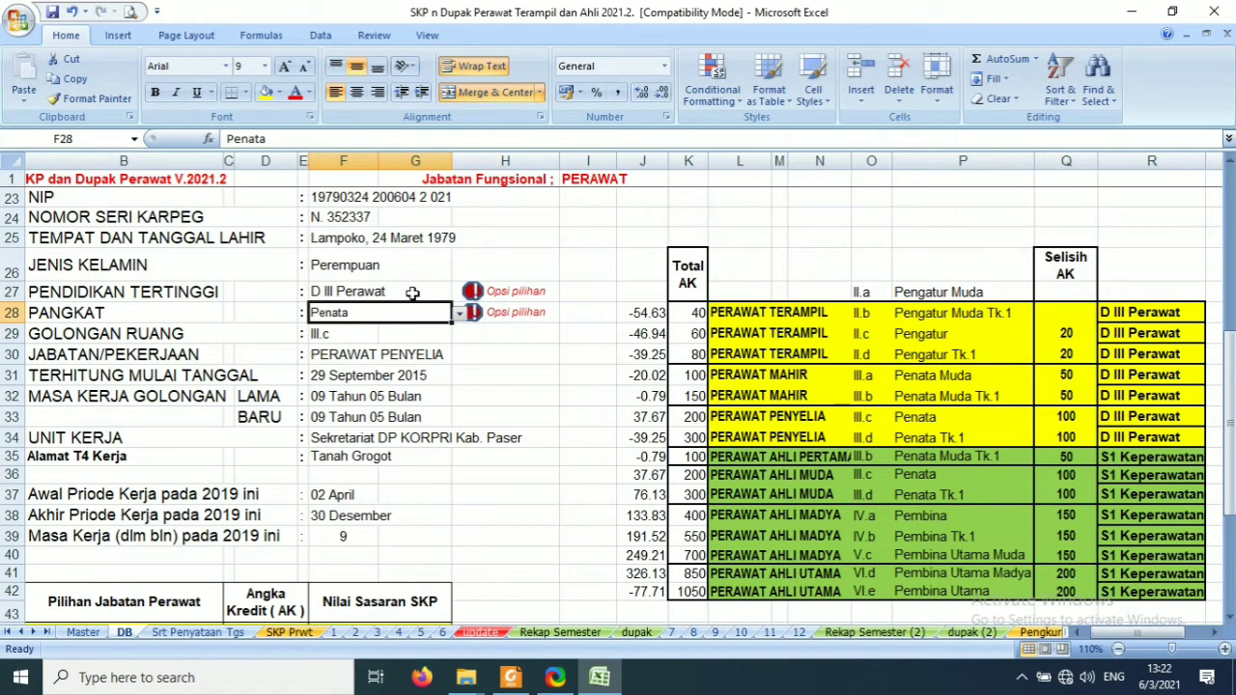
# - Set Pendidikan Tertinggi in F27 of the DB sheet to S1 Keperawatan
pyautogui.click(413, 293)
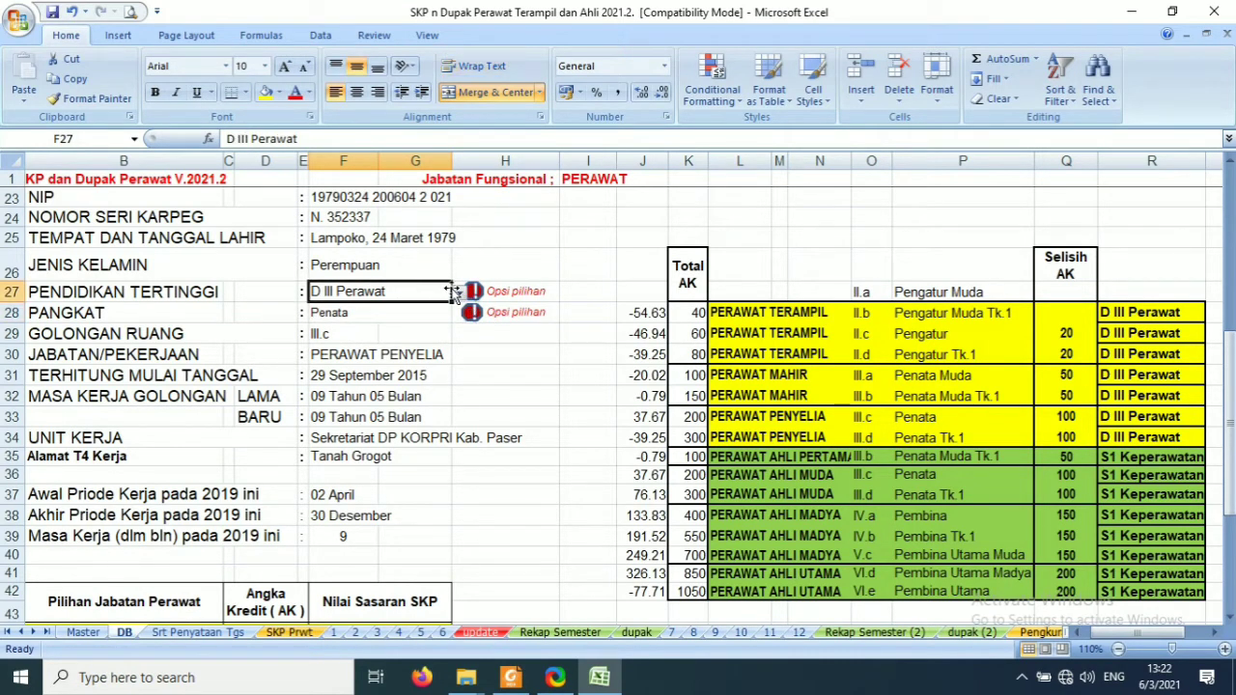
pyautogui.click(458, 295)
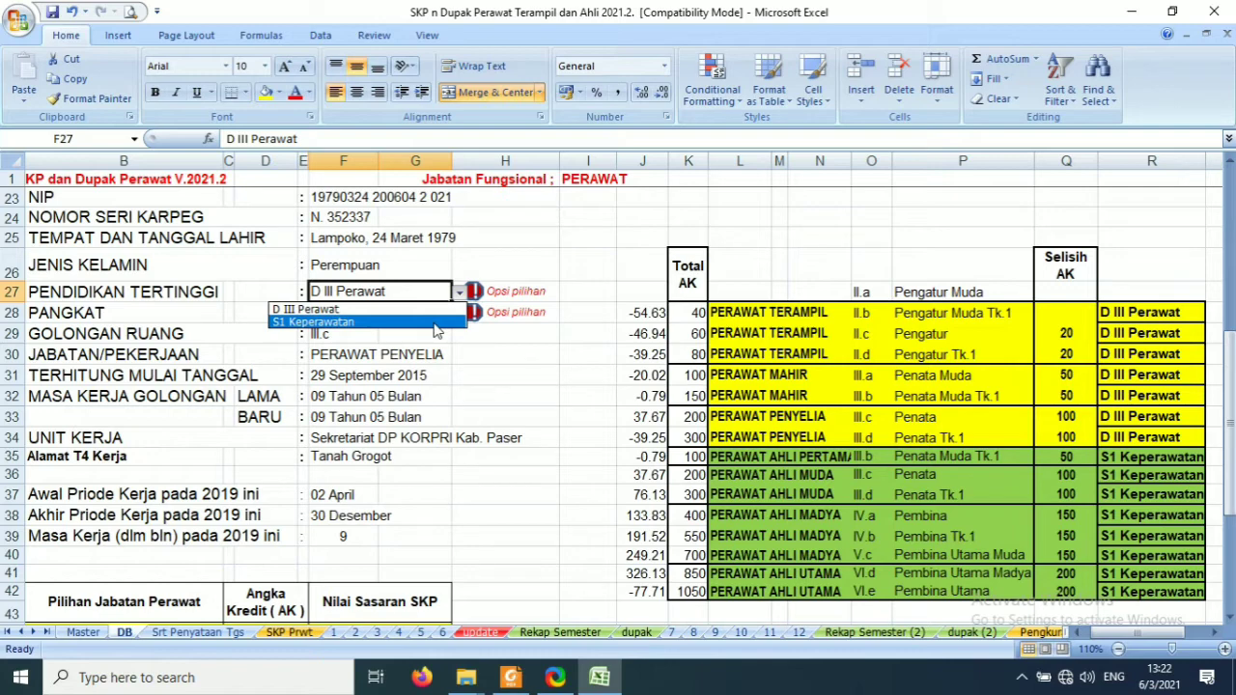
pyautogui.click(437, 322)
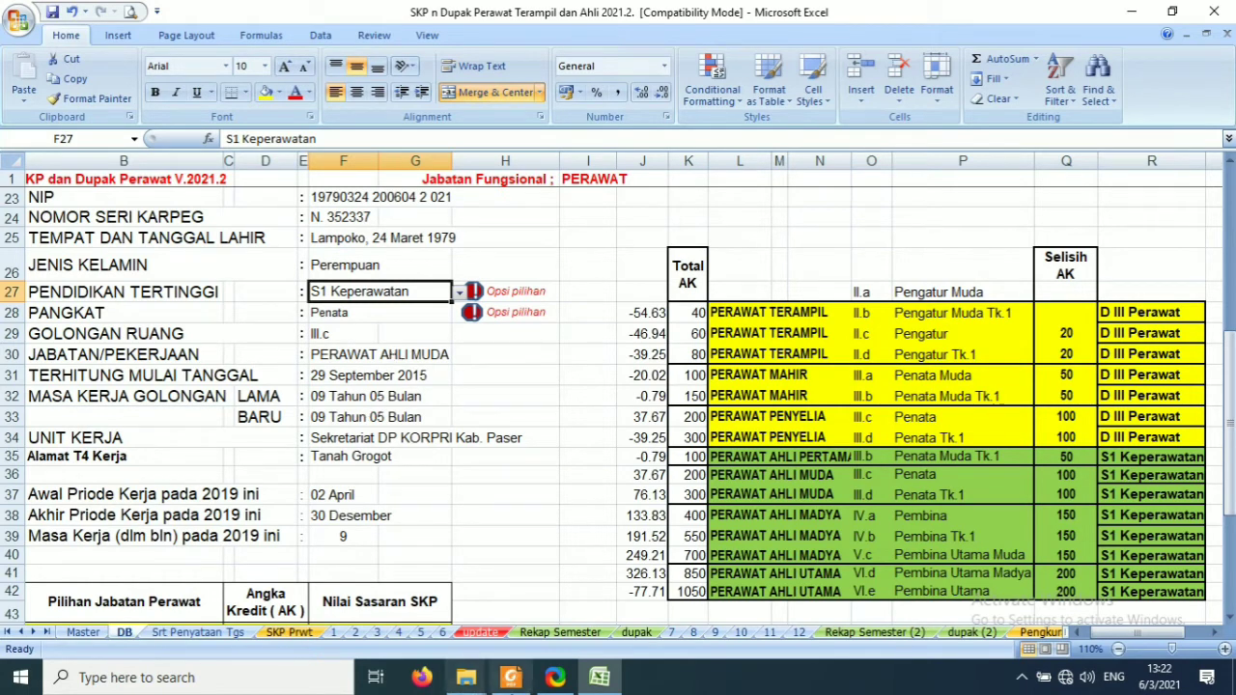
pyautogui.moveTo(510, 677)
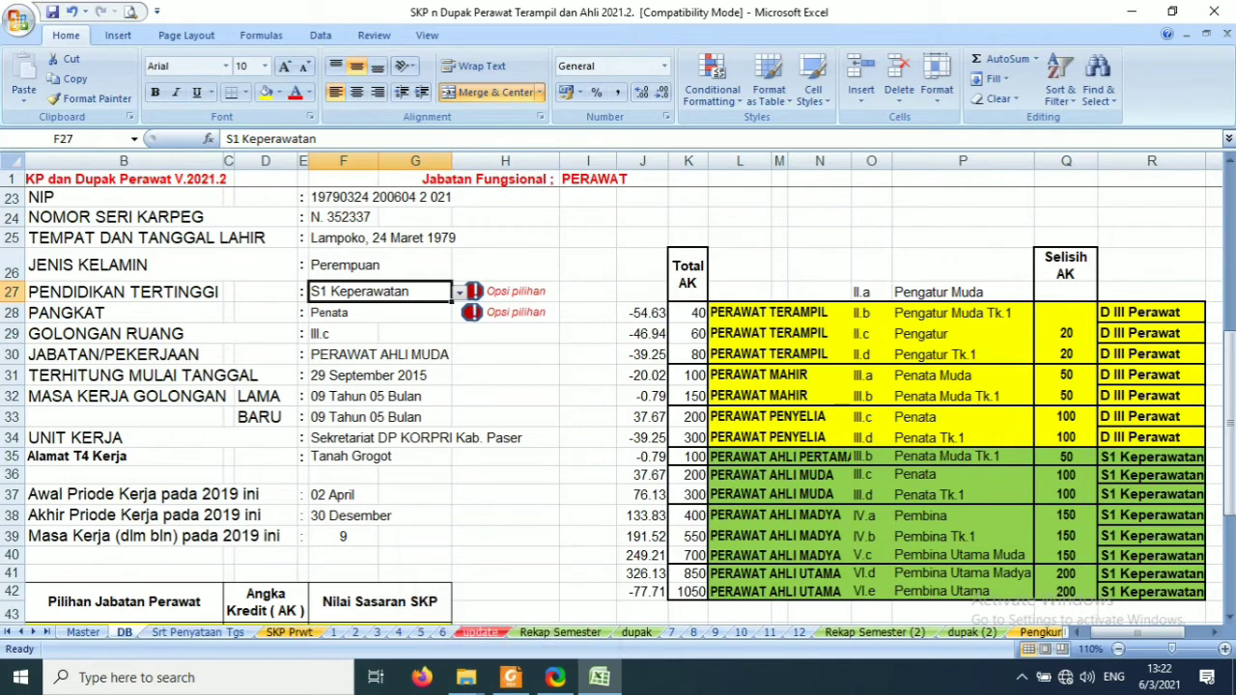